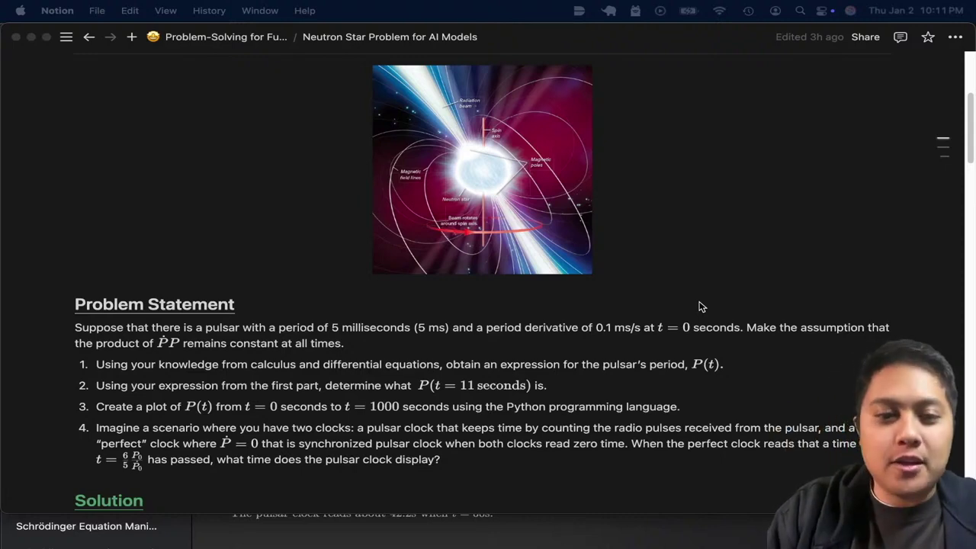
Step: Read through the pulsar assumptions and the four questions in the Problem Statement section
{"action": "scroll", "coordinate": [701, 307], "scroll_direction": "up", "scroll_amount": 1}
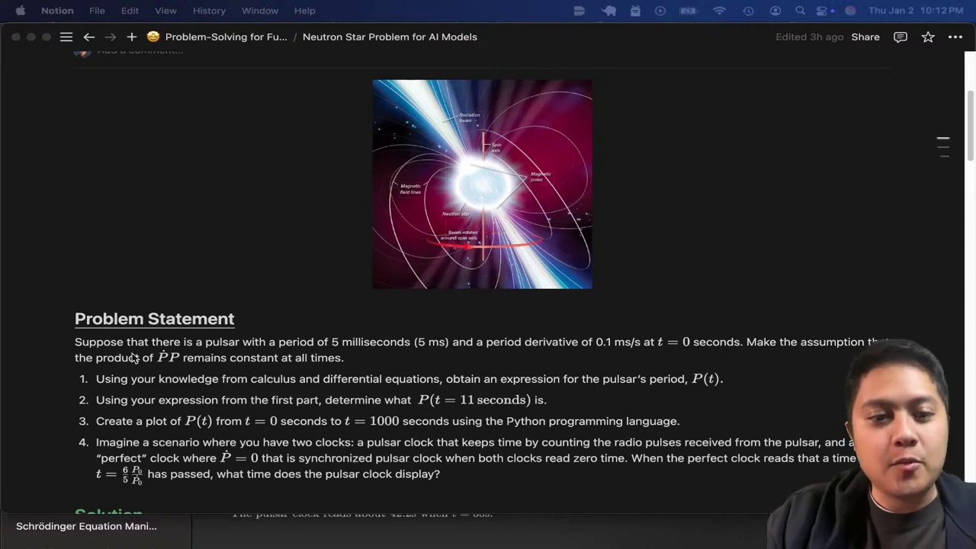
{"action": "scroll", "coordinate": [279, 349], "scroll_direction": "down", "scroll_amount": 1}
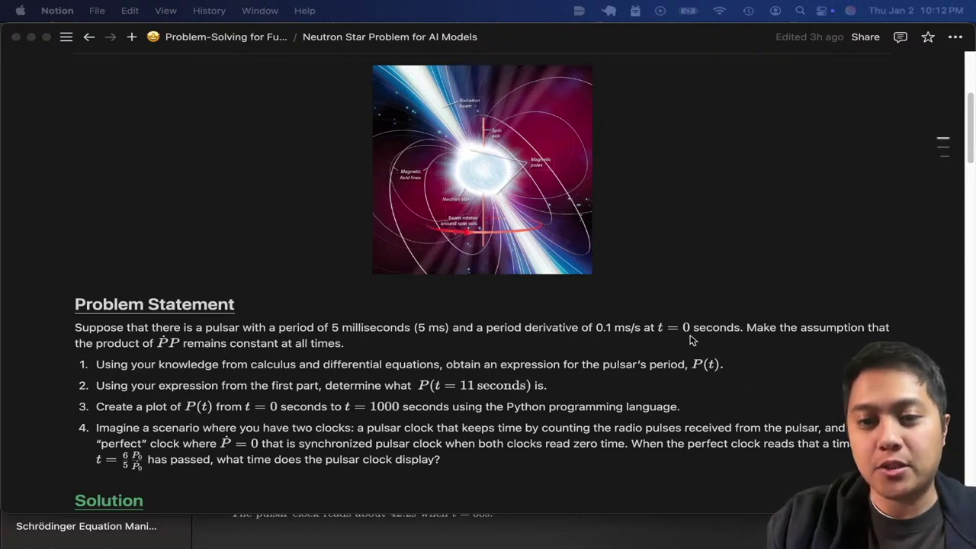
{"action": "scroll", "coordinate": [778, 339], "scroll_direction": "down", "scroll_amount": 1}
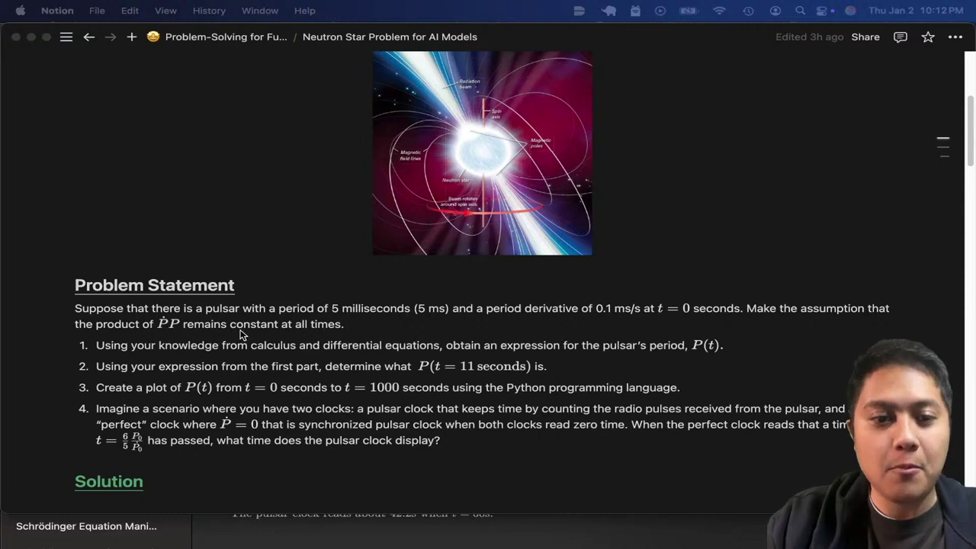
{"action": "scroll", "coordinate": [326, 338], "scroll_direction": "down", "scroll_amount": 3}
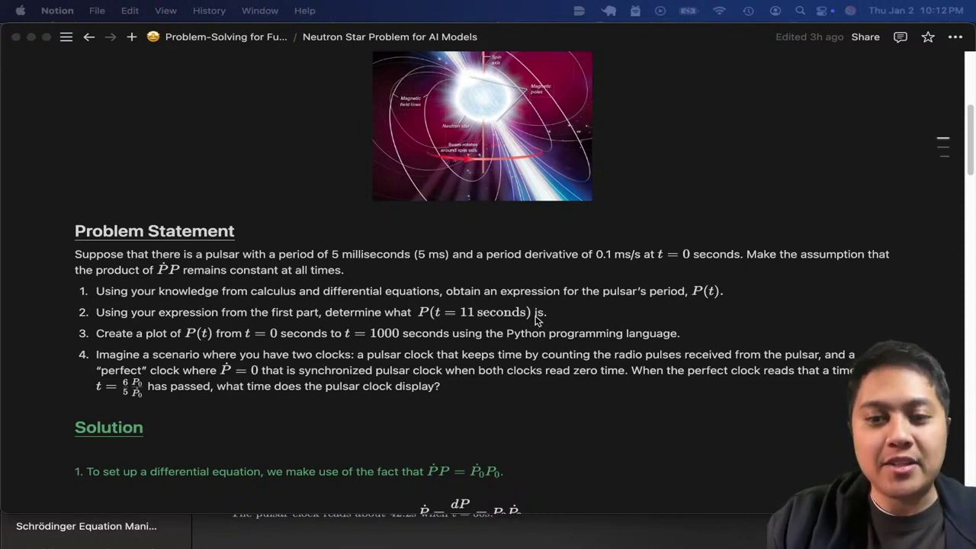
{"action": "scroll", "coordinate": [90, 337], "scroll_direction": "down", "scroll_amount": 1}
{"action": "scroll", "coordinate": [126, 316], "scroll_direction": "down", "scroll_amount": 1}
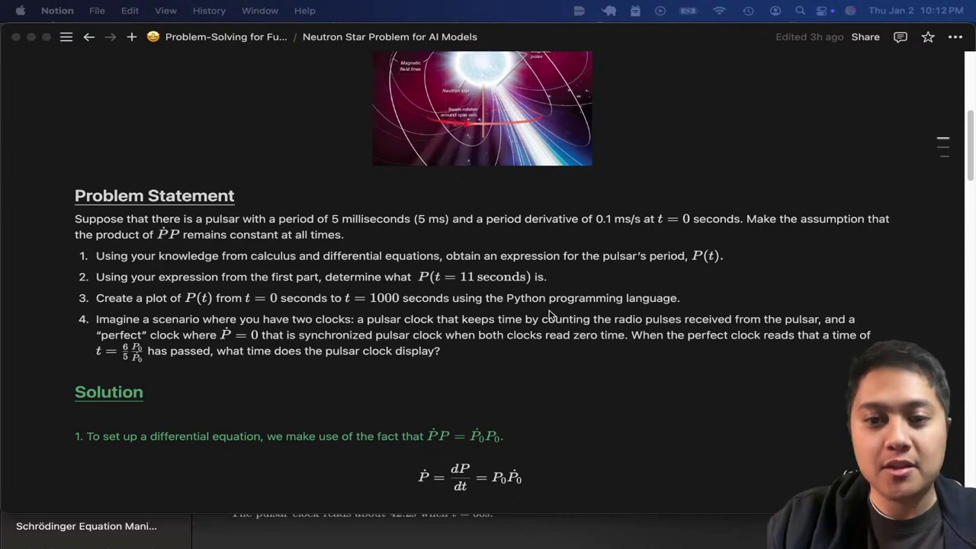
{"action": "scroll", "coordinate": [465, 314], "scroll_direction": "down", "scroll_amount": 5}
{"action": "scroll", "coordinate": [343, 259], "scroll_direction": "up", "scroll_amount": 5}
Step: Insert "with the" between "synchronized" and "pulsar clock" in question 4 of the problem statement
{"action": "scroll", "coordinate": [260, 370], "scroll_direction": "down", "scroll_amount": 1}
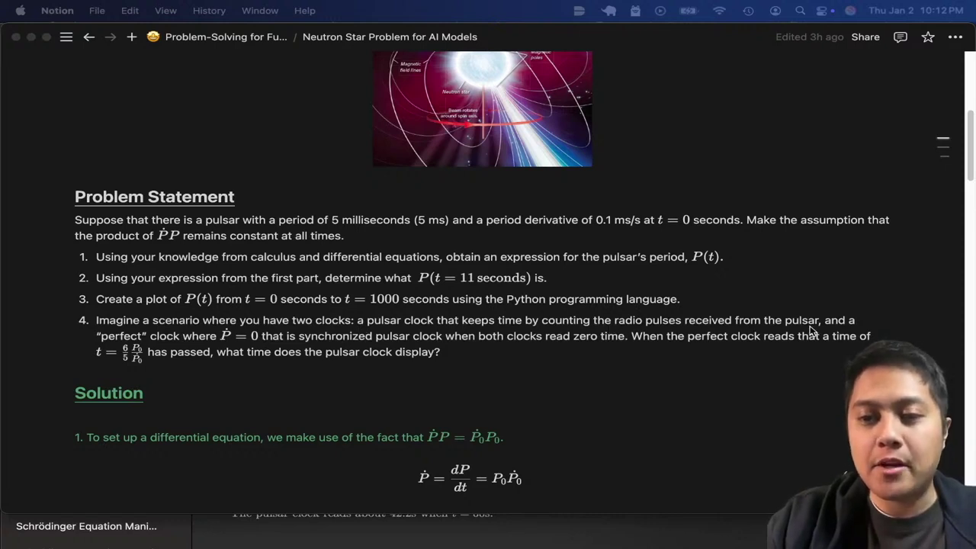
{"action": "left_click", "coordinate": [367, 336]}
{"action": "type", "text": "with the"}
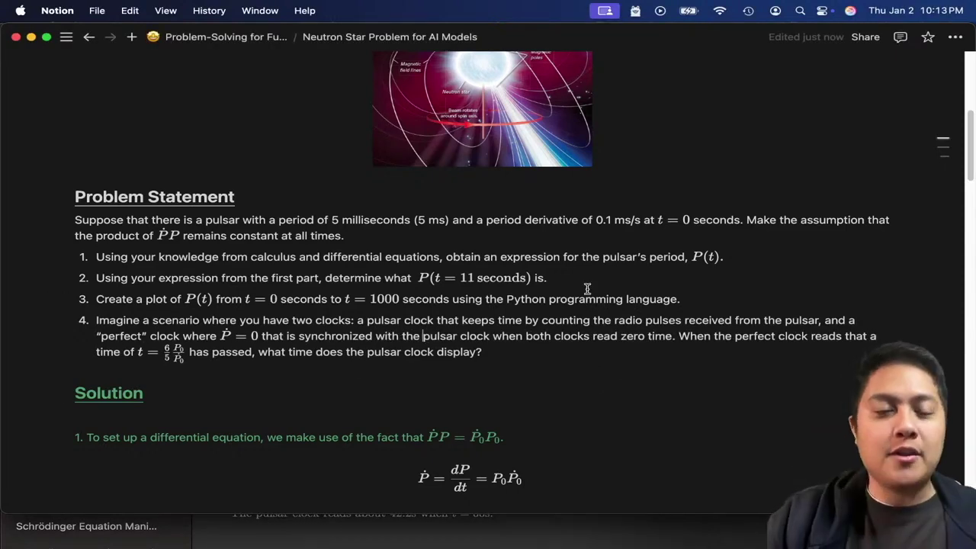
Step: Examine the enlarged neutron star diagram above the problem statement and return to the page
{"action": "scroll", "coordinate": [587, 289], "scroll_direction": "up", "scroll_amount": 1}
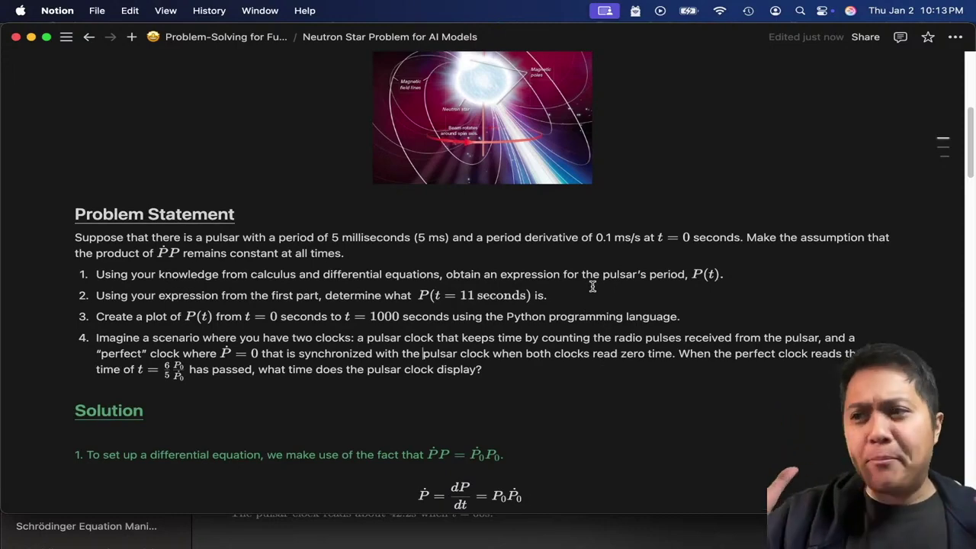
{"action": "scroll", "coordinate": [679, 313], "scroll_direction": "up", "scroll_amount": 1}
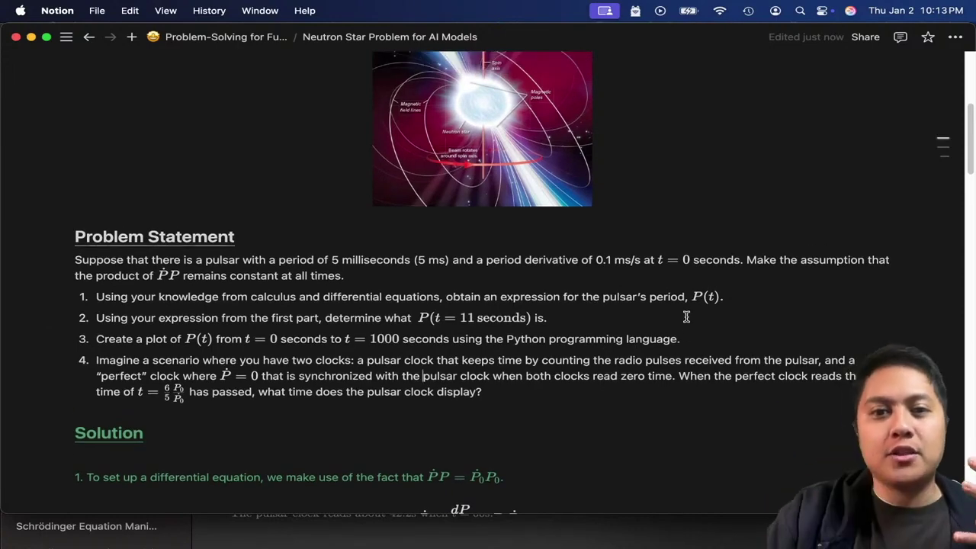
{"action": "scroll", "coordinate": [488, 191], "scroll_direction": "up", "scroll_amount": 1}
{"action": "left_click", "coordinate": [488, 190]}
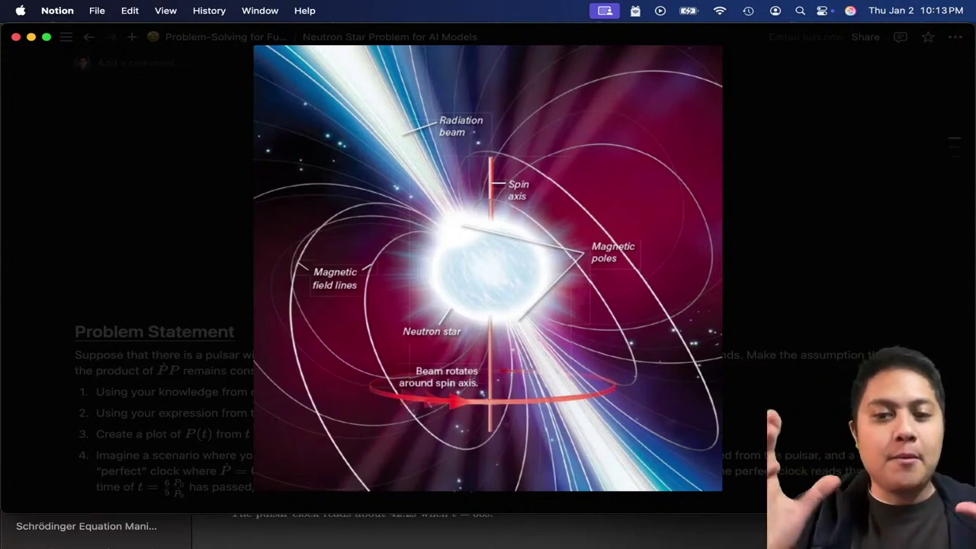
{"action": "left_click", "coordinate": [823, 278]}
{"action": "scroll", "coordinate": [777, 296], "scroll_direction": "down", "scroll_amount": 3}
{"action": "scroll", "coordinate": [759, 274], "scroll_direction": "up", "scroll_amount": 1}
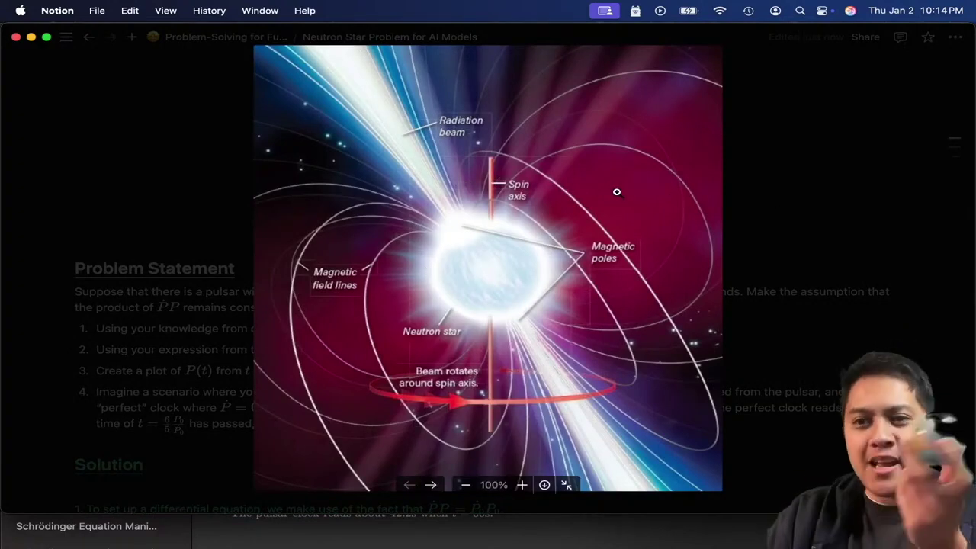
{"action": "left_click", "coordinate": [904, 206]}
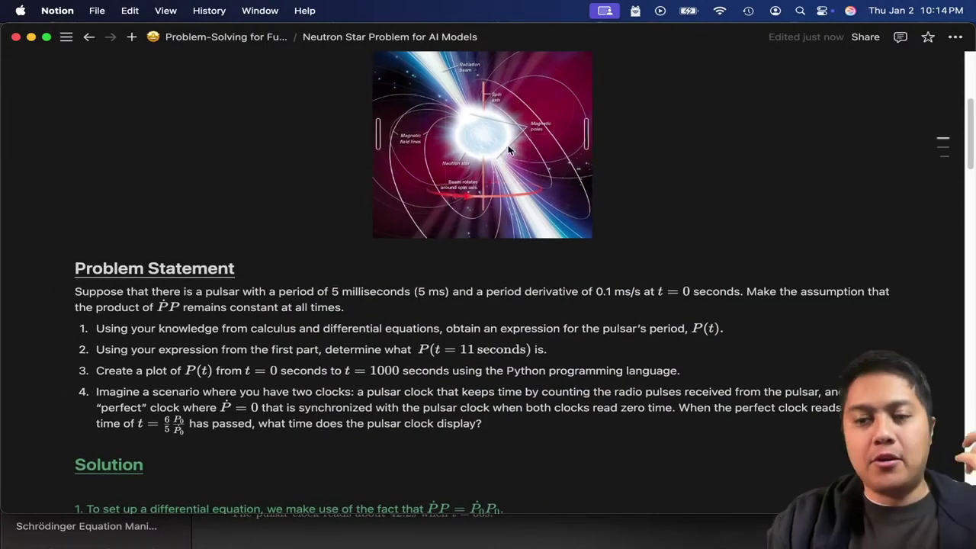
Step: Review the part 1 solution, from setting up the differential equation to the boxed expression for P(t)
{"action": "scroll", "coordinate": [289, 261], "scroll_direction": "down", "scroll_amount": 1}
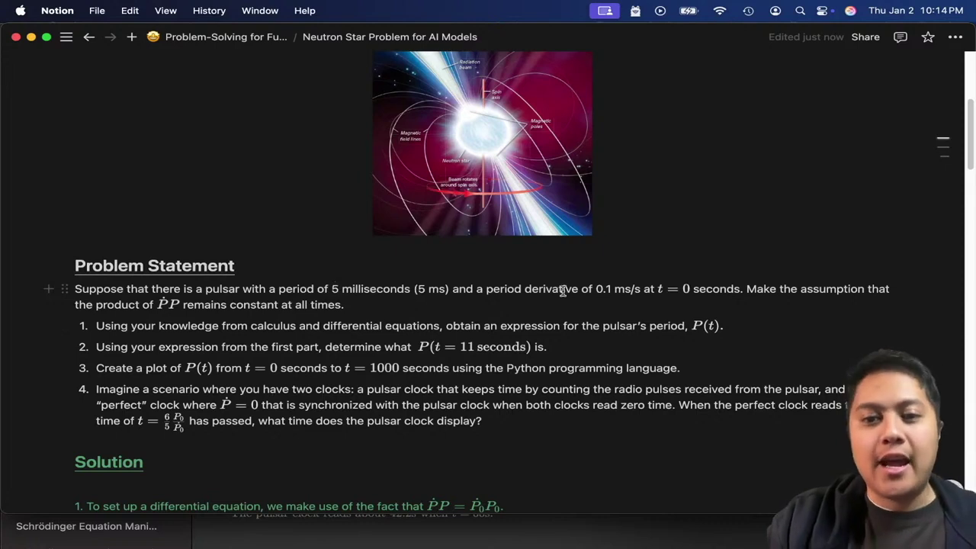
{"action": "scroll", "coordinate": [488, 292], "scroll_direction": "down", "scroll_amount": 1}
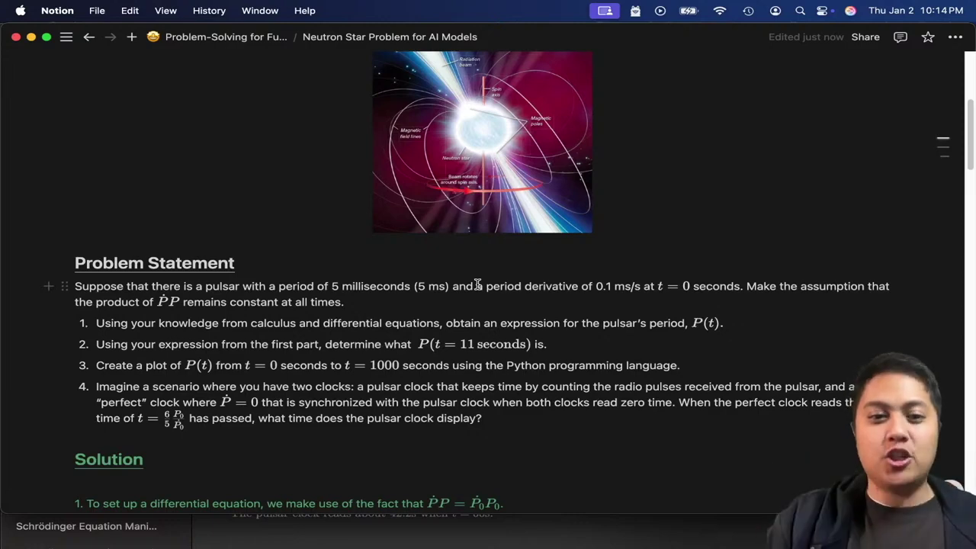
{"action": "scroll", "coordinate": [478, 284], "scroll_direction": "down", "scroll_amount": 5}
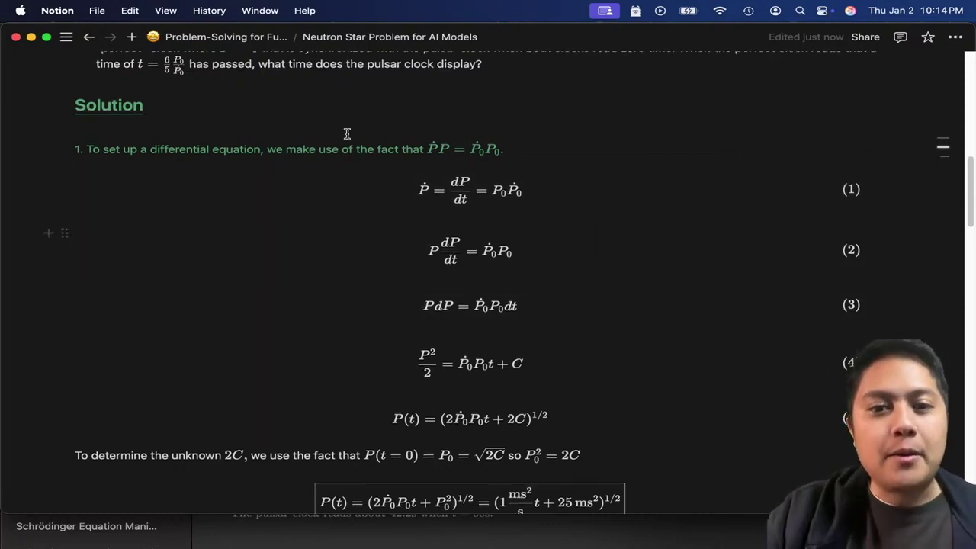
{"action": "scroll", "coordinate": [500, 218], "scroll_direction": "up", "scroll_amount": 1}
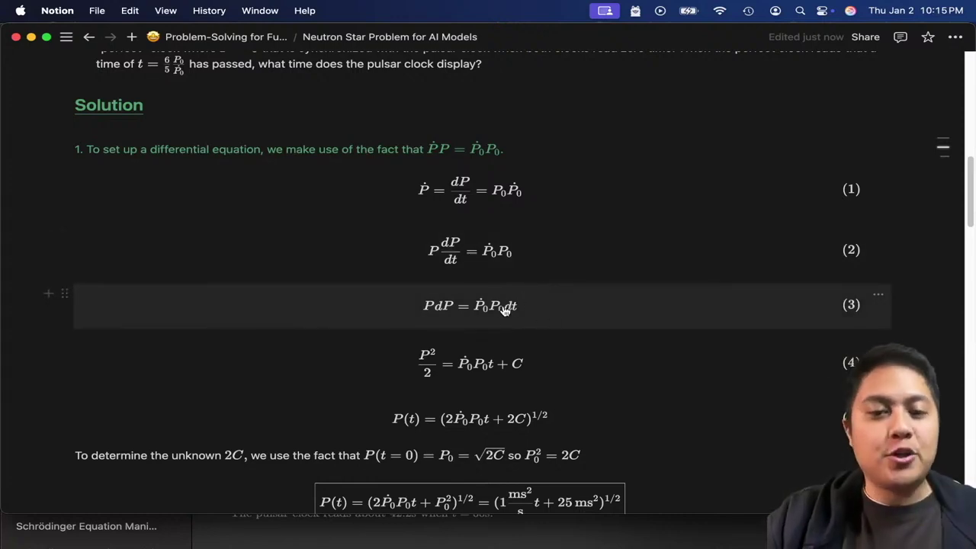
{"action": "scroll", "coordinate": [447, 353], "scroll_direction": "down", "scroll_amount": 1}
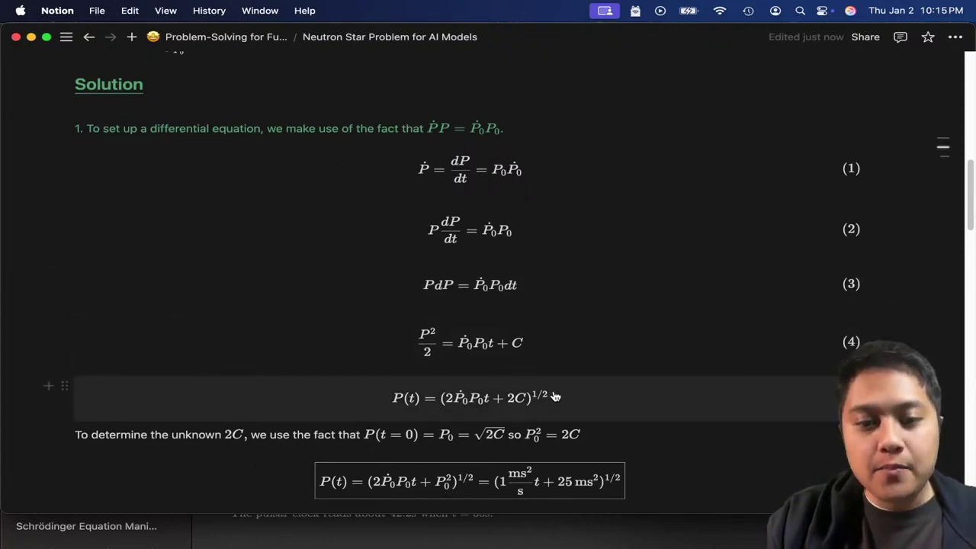
{"action": "scroll", "coordinate": [554, 397], "scroll_direction": "down", "scroll_amount": 5}
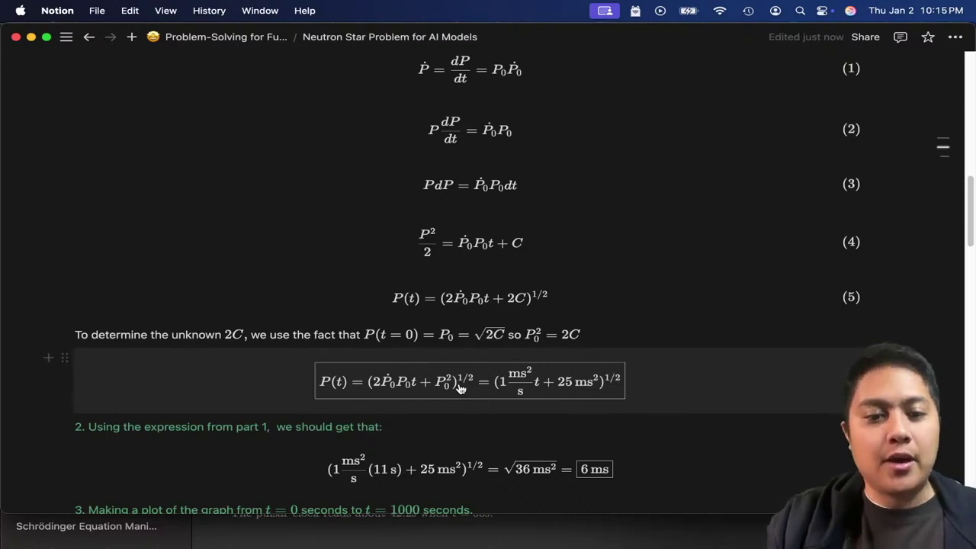
{"action": "scroll", "coordinate": [425, 377], "scroll_direction": "down", "scroll_amount": 1}
Step: Highlight question 2 in the problem statement and check the part 2 solution for P(t) at 11 seconds
{"action": "scroll", "coordinate": [305, 374], "scroll_direction": "up", "scroll_amount": 10}
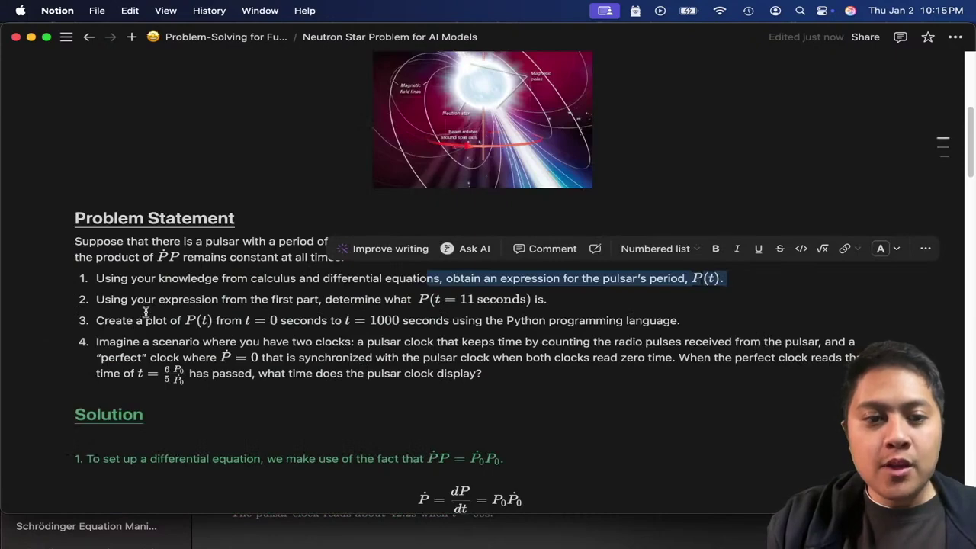
{"action": "left_click", "coordinate": [485, 305]}
{"action": "triple_click", "coordinate": [115, 305]}
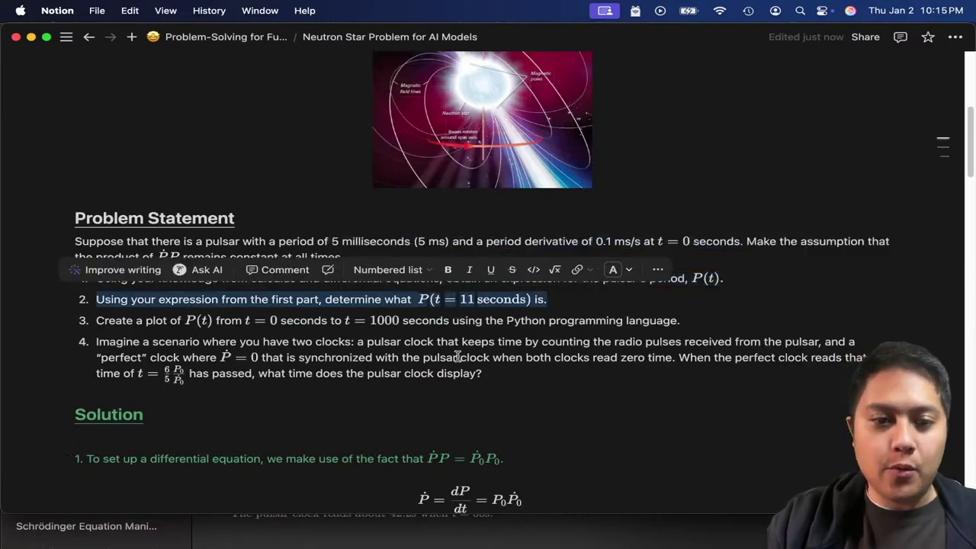
{"action": "scroll", "coordinate": [467, 343], "scroll_direction": "down", "scroll_amount": 8}
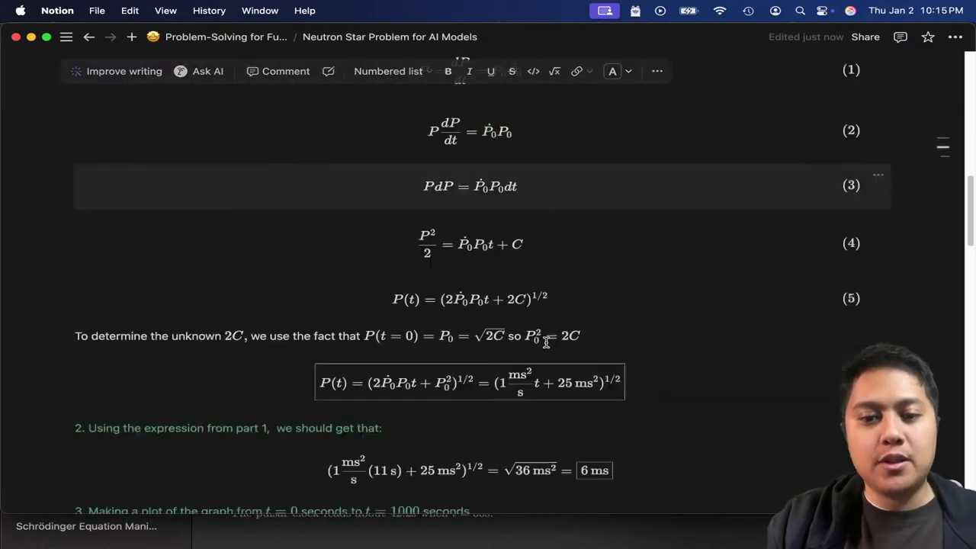
{"action": "scroll", "coordinate": [517, 342], "scroll_direction": "up", "scroll_amount": 1}
{"action": "scroll", "coordinate": [370, 318], "scroll_direction": "down", "scroll_amount": 4}
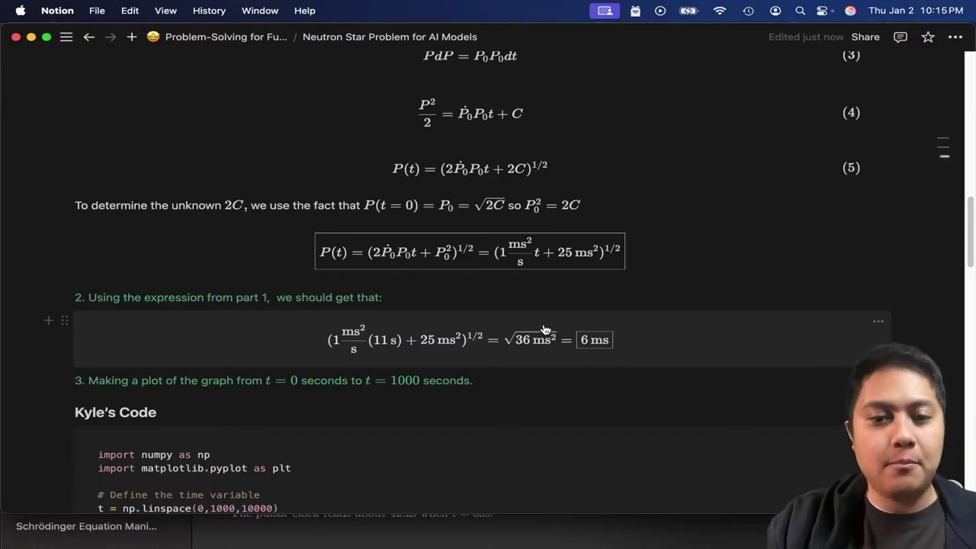
Step: Review the part 3 solution, including the Python plotting code and the Pulsar Period Graph
{"action": "scroll", "coordinate": [545, 329], "scroll_direction": "down", "scroll_amount": 4}
{"action": "scroll", "coordinate": [351, 233], "scroll_direction": "up", "scroll_amount": 10}
{"action": "triple_click", "coordinate": [361, 243]}
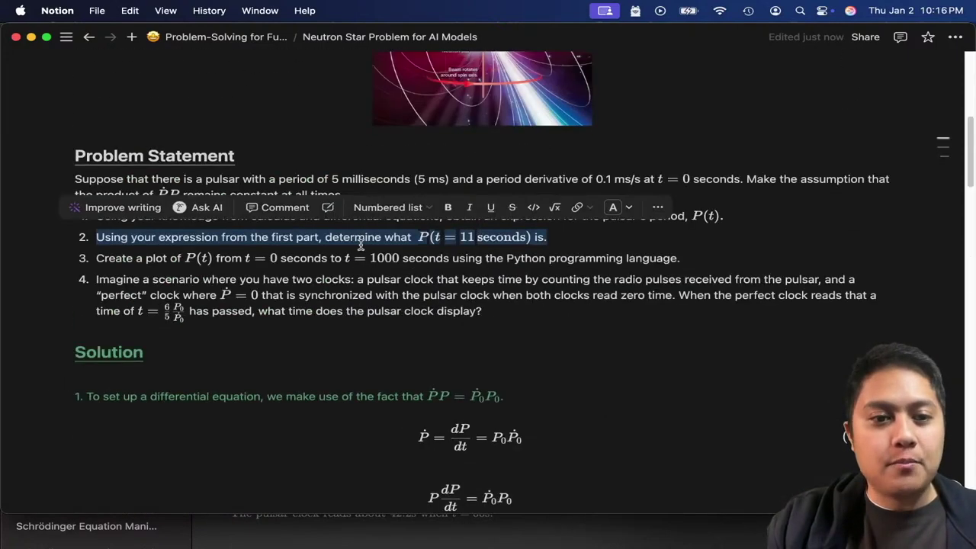
{"action": "scroll", "coordinate": [250, 286], "scroll_direction": "down", "scroll_amount": 10}
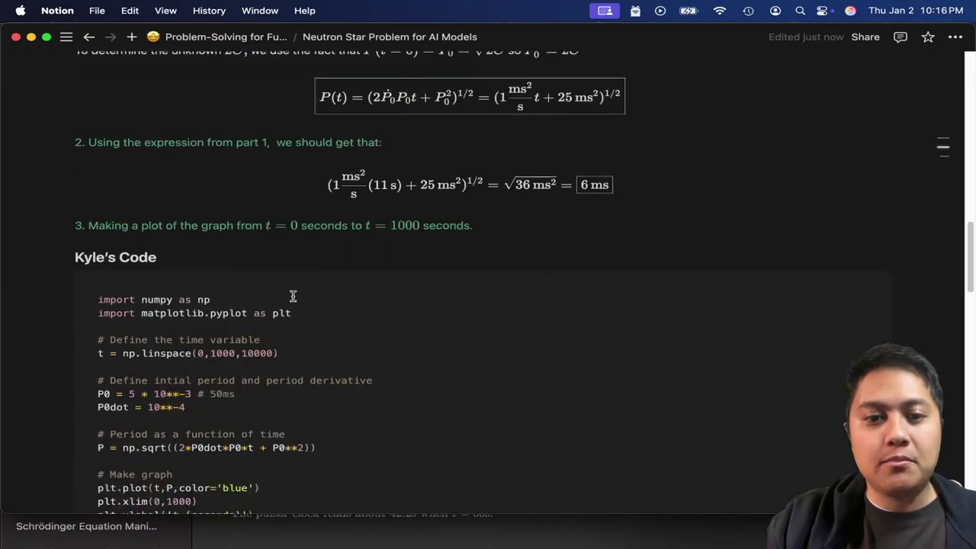
{"action": "scroll", "coordinate": [396, 115], "scroll_direction": "up", "scroll_amount": 1}
{"action": "scroll", "coordinate": [397, 141], "scroll_direction": "down", "scroll_amount": 2}
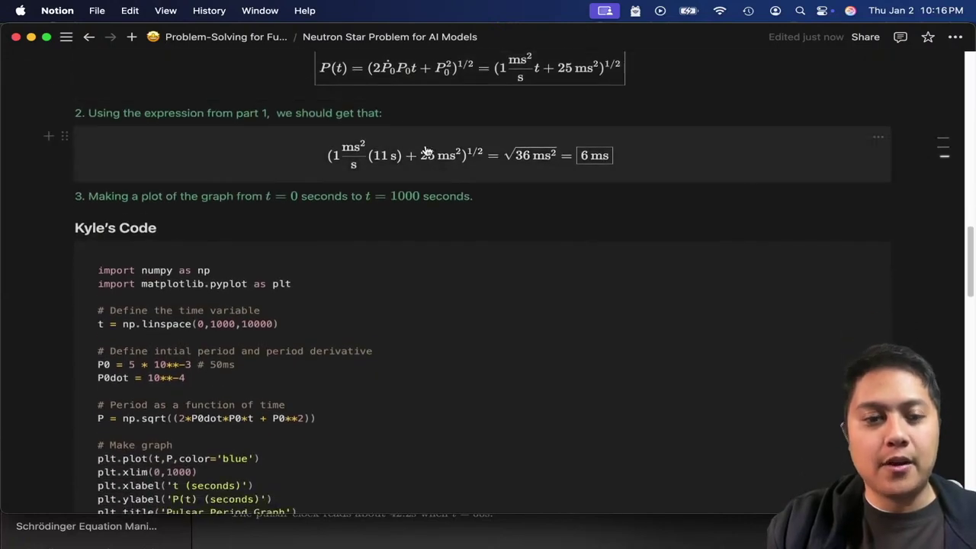
{"action": "scroll", "coordinate": [322, 377], "scroll_direction": "down", "scroll_amount": 2}
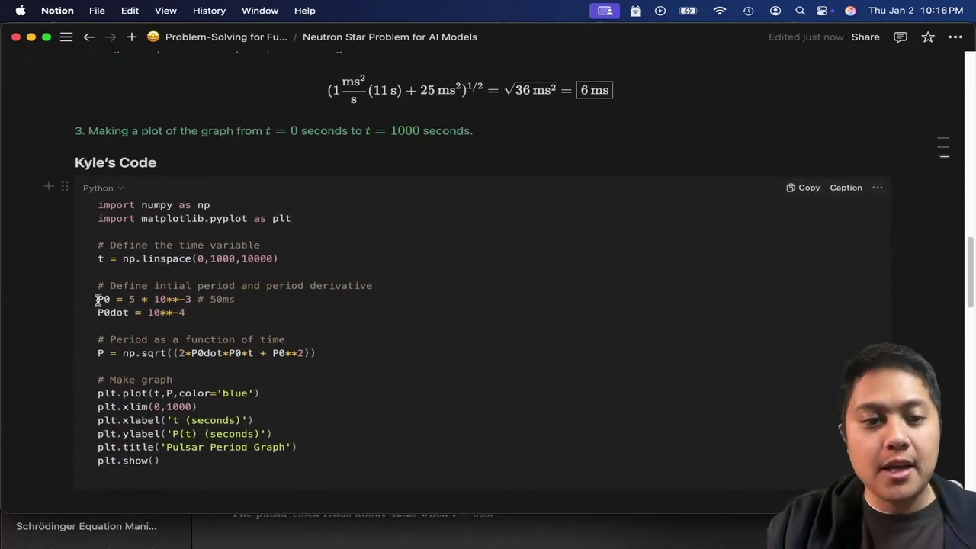
{"action": "scroll", "coordinate": [239, 358], "scroll_direction": "down", "scroll_amount": 10}
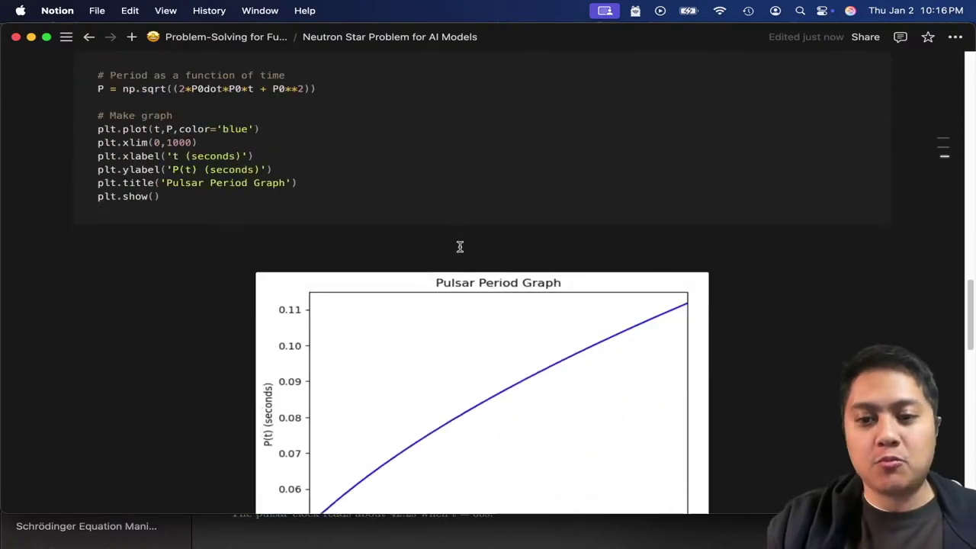
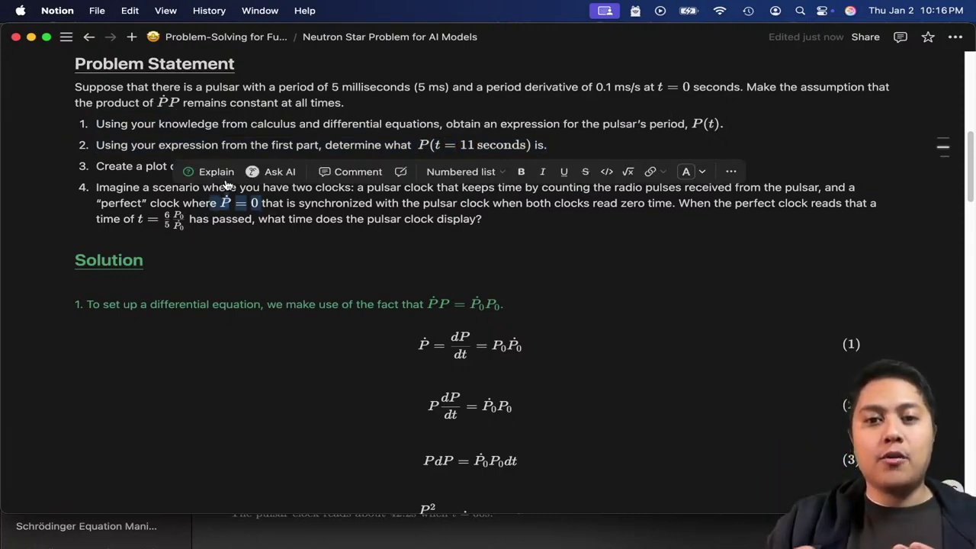
Step: Reread question 4 in the problem statement, about the synchronized pulsar clock and perfect clock
{"action": "left_click", "coordinate": [529, 213]}
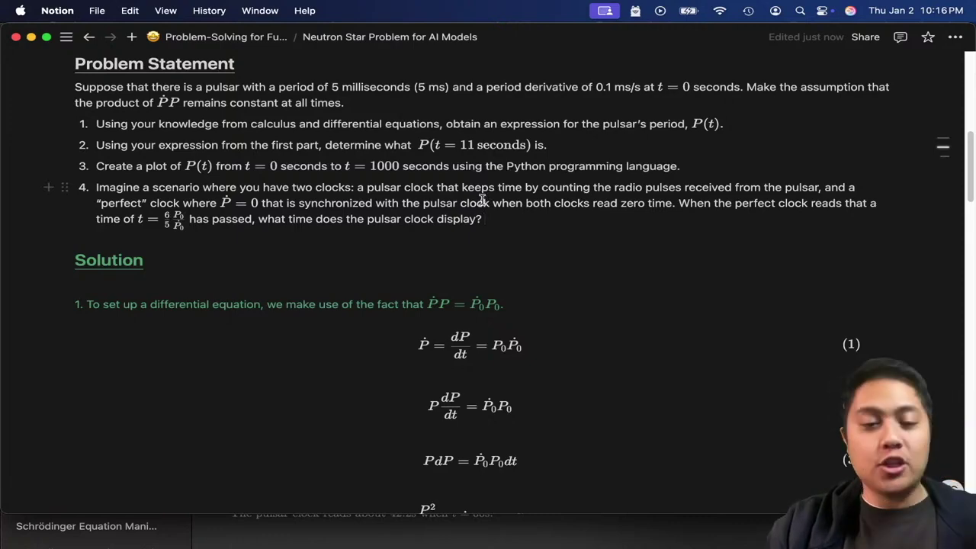
{"action": "scroll", "coordinate": [477, 202], "scroll_direction": "down", "scroll_amount": 2}
{"action": "scroll", "coordinate": [224, 159], "scroll_direction": "up", "scroll_amount": 2}
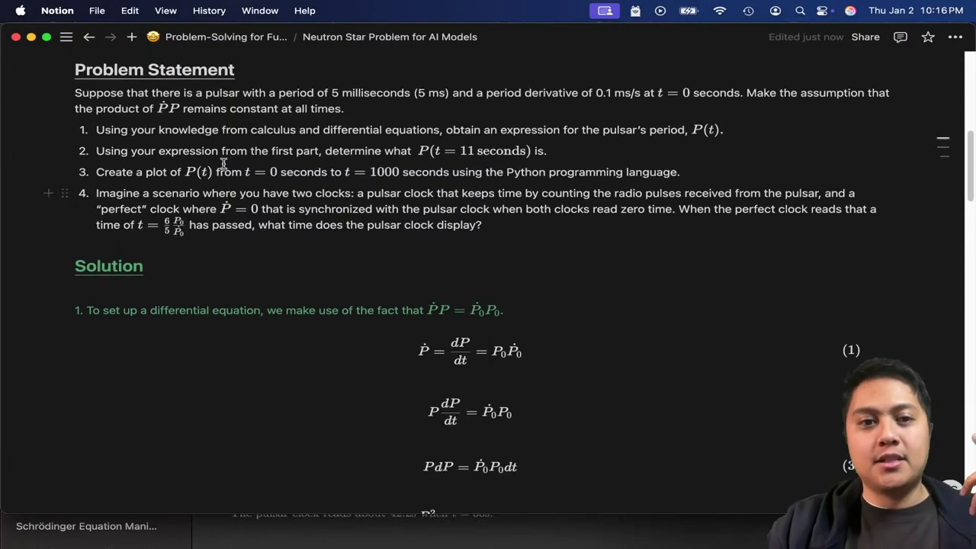
{"action": "scroll", "coordinate": [488, 305], "scroll_direction": "down", "scroll_amount": 1}
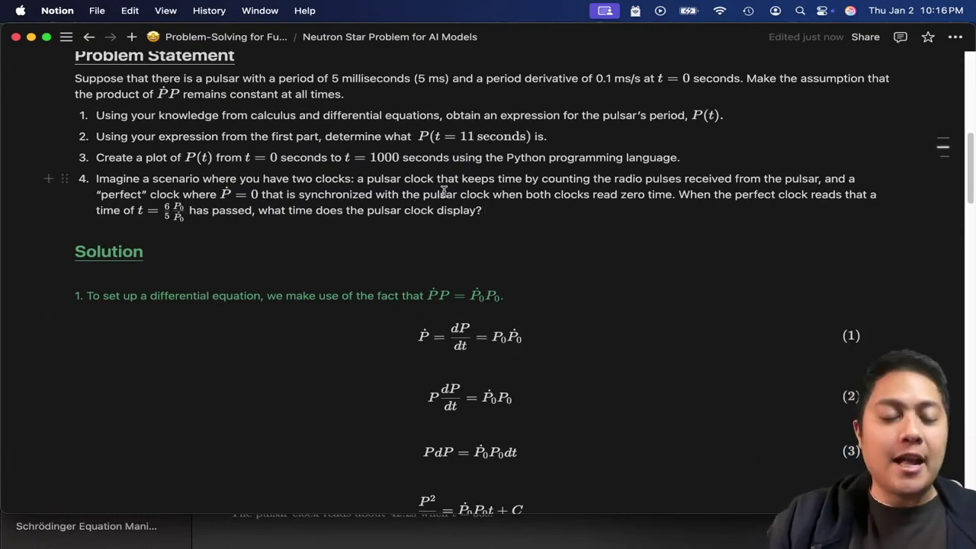
Step: Review the part 4 derivation, from the pulse-count equations for both clocks to the integral for the pulsar clock time
{"action": "scroll", "coordinate": [479, 220], "scroll_direction": "down", "scroll_amount": 15}
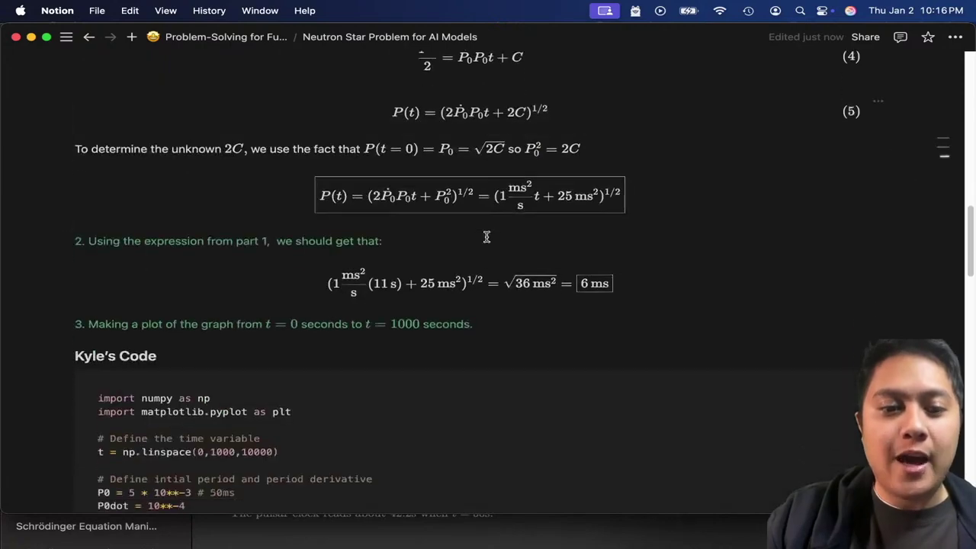
{"action": "scroll", "coordinate": [478, 252], "scroll_direction": "down", "scroll_amount": 10}
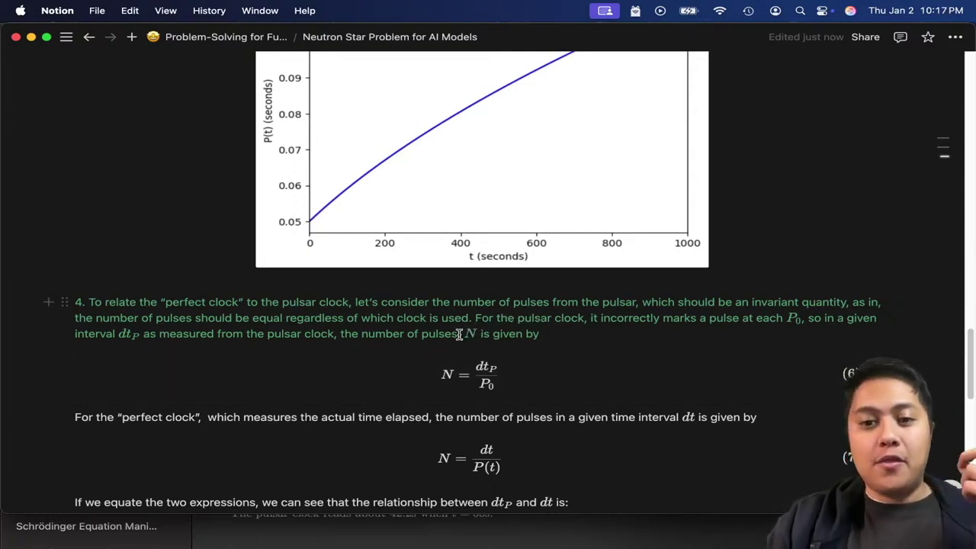
{"action": "scroll", "coordinate": [532, 326], "scroll_direction": "down", "scroll_amount": 5}
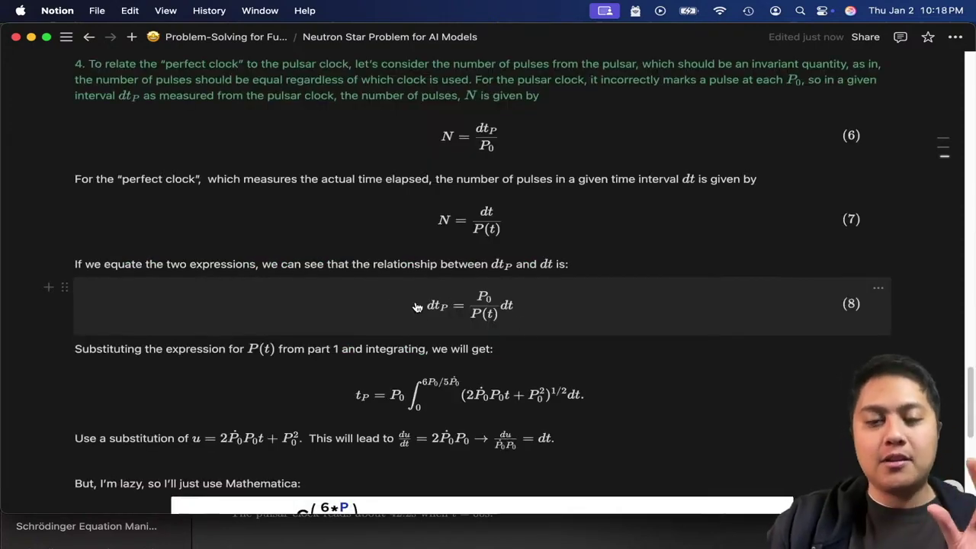
{"action": "scroll", "coordinate": [496, 321], "scroll_direction": "down", "scroll_amount": 4}
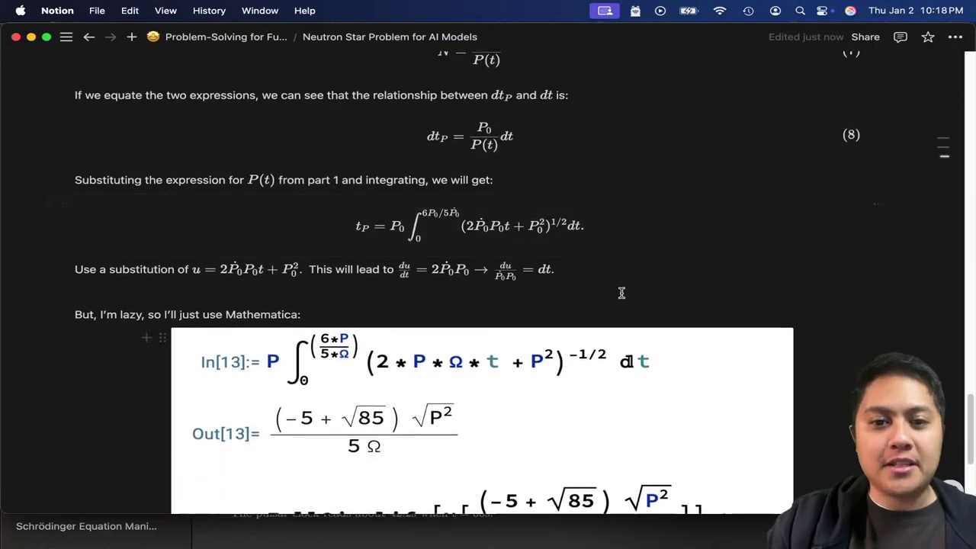
Step: Examine the Mathematica evaluation of the part 4 integral and compare its input with the integral written in the notes
{"action": "scroll", "coordinate": [318, 220], "scroll_direction": "down", "scroll_amount": 2}
{"action": "scroll", "coordinate": [83, 140], "scroll_direction": "down", "scroll_amount": 2}
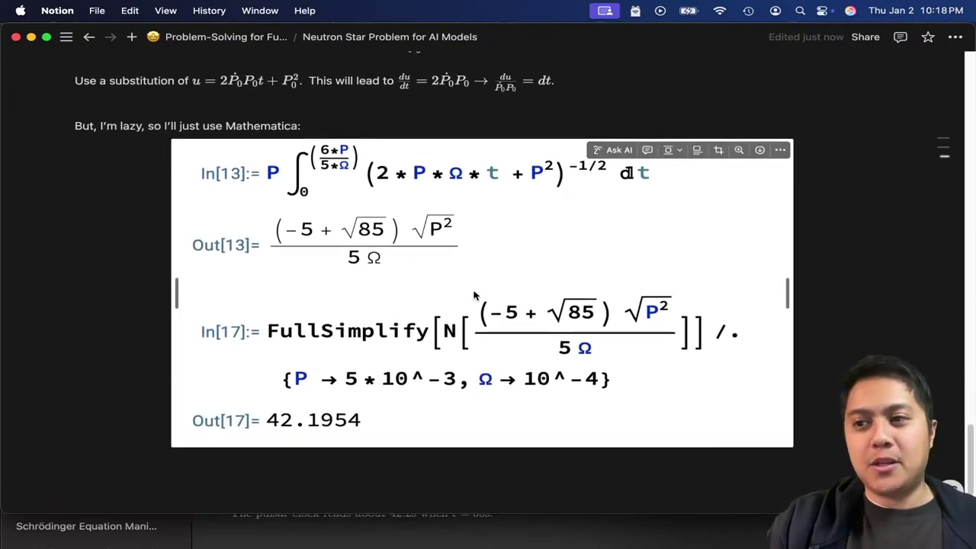
{"action": "scroll", "coordinate": [536, 180], "scroll_direction": "up", "scroll_amount": 3}
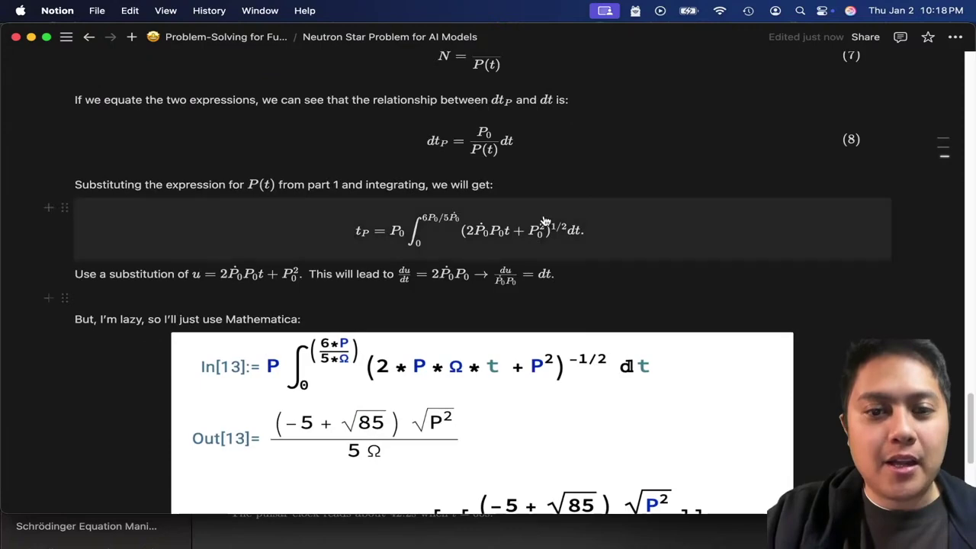
{"action": "scroll", "coordinate": [348, 263], "scroll_direction": "down", "scroll_amount": 4}
{"action": "scroll", "coordinate": [342, 337], "scroll_direction": "up", "scroll_amount": 2}
{"action": "scroll", "coordinate": [397, 314], "scroll_direction": "up", "scroll_amount": 3}
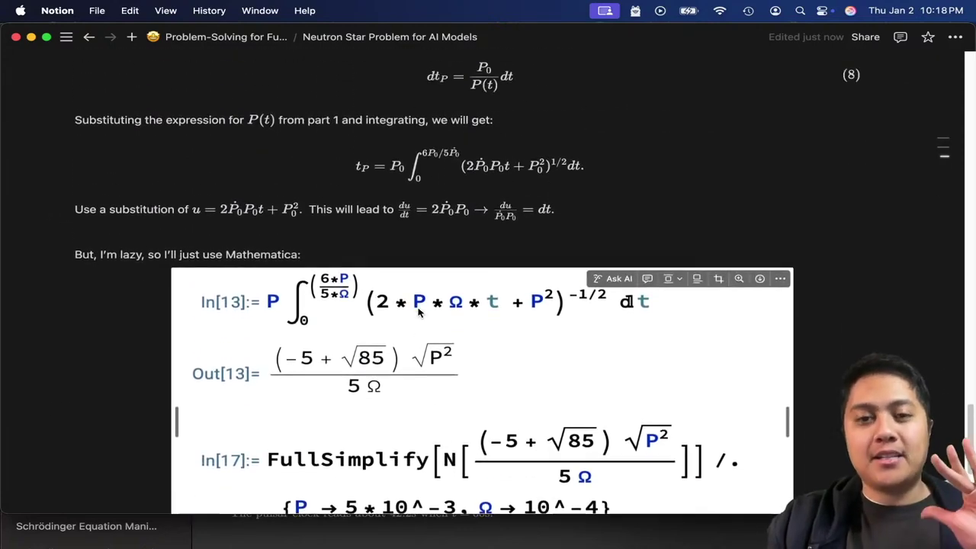
{"action": "scroll", "coordinate": [434, 251], "scroll_direction": "down", "scroll_amount": 4}
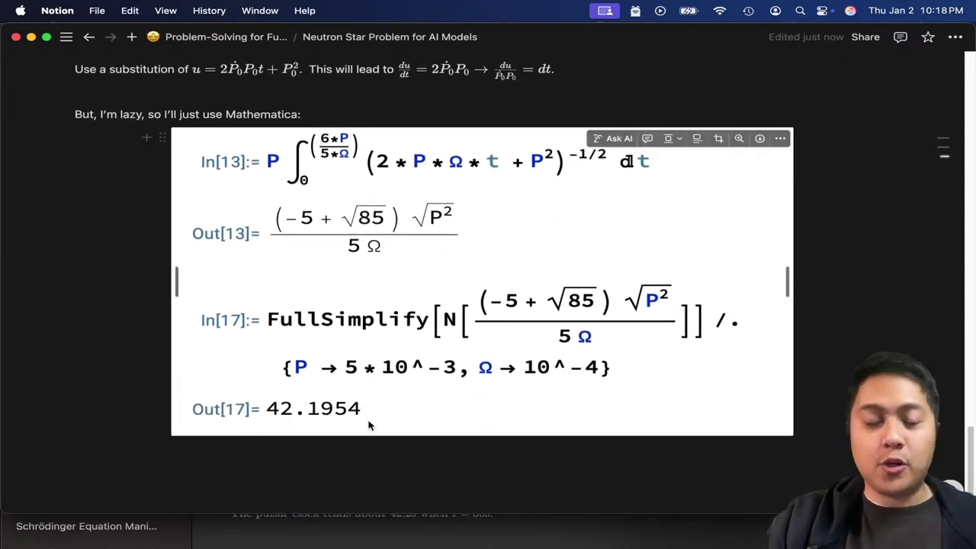
Step: Return to the problem statement, switch to ChatGPT, and view the open Pulsar Period Calculation chat from its screenshot prompt
{"action": "scroll", "coordinate": [397, 267], "scroll_direction": "up", "scroll_amount": 10}
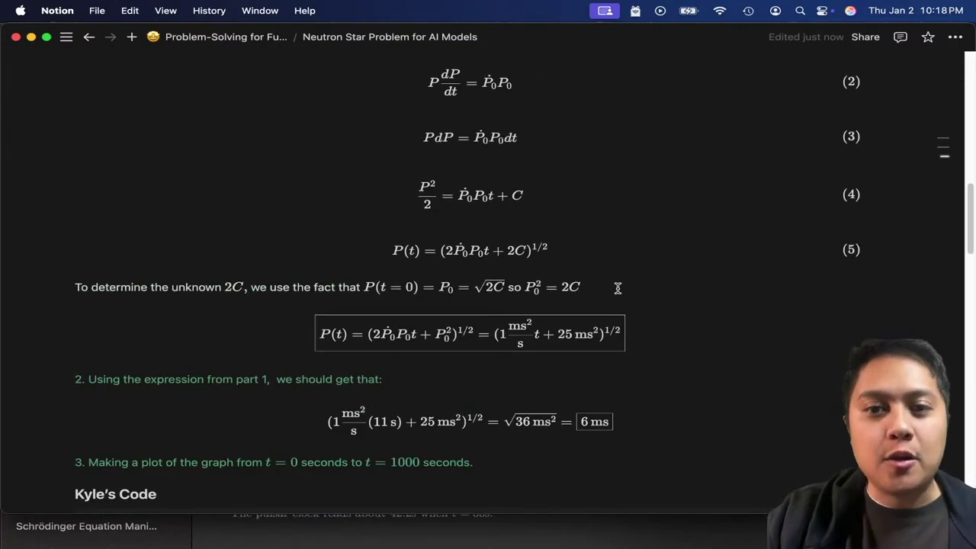
{"action": "scroll", "coordinate": [505, 324], "scroll_direction": "up", "scroll_amount": 10}
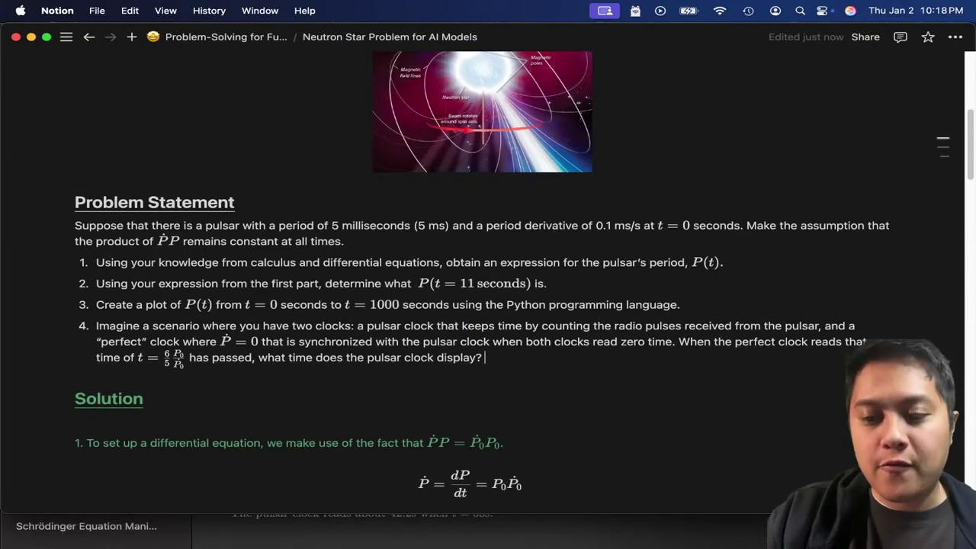
{"action": "mouse_move", "coordinate": [786, 533]}
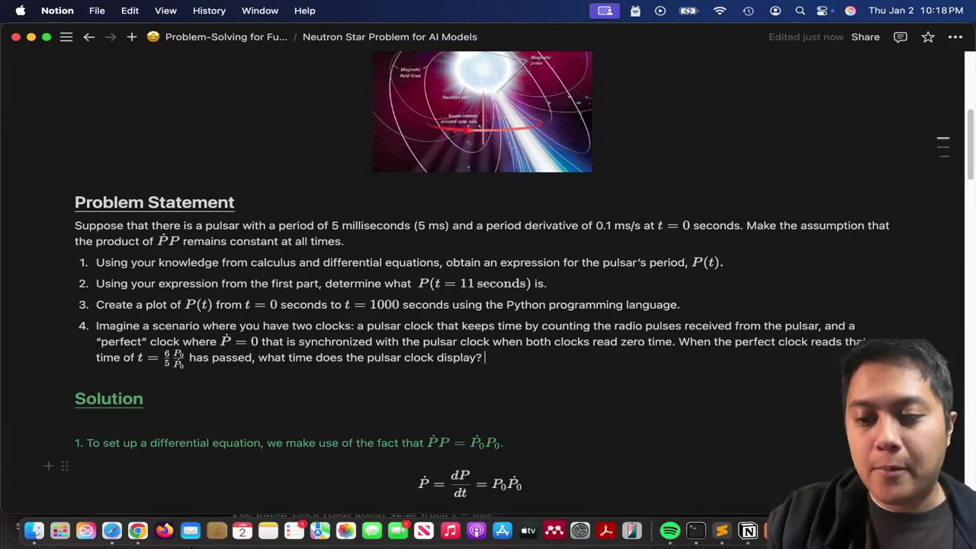
{"action": "left_click", "coordinate": [785, 532]}
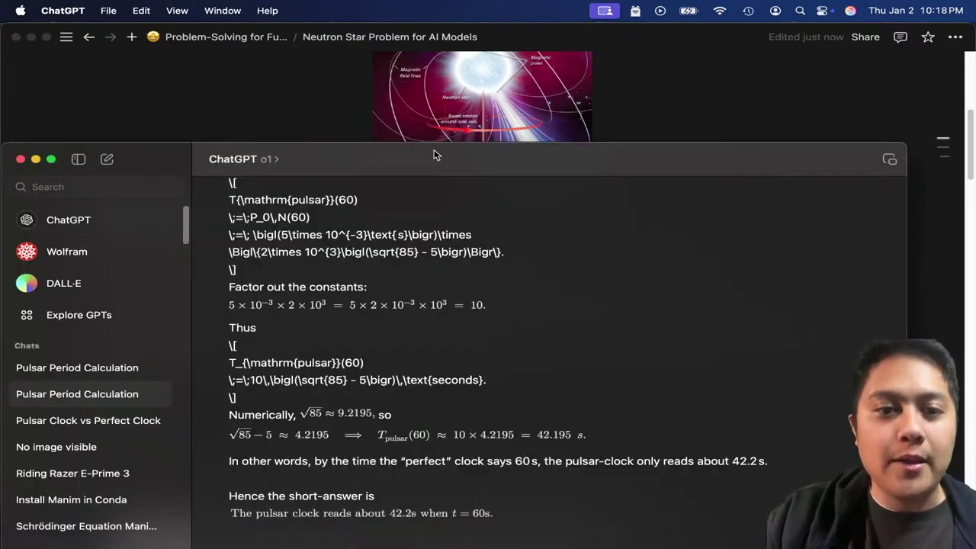
{"action": "left_click_drag", "start_coordinate": [438, 155], "coordinate": [511, 96]}
{"action": "scroll", "coordinate": [589, 189], "scroll_direction": "up", "scroll_amount": 5}
{"action": "scroll", "coordinate": [589, 189], "scroll_direction": "up", "scroll_amount": 4}
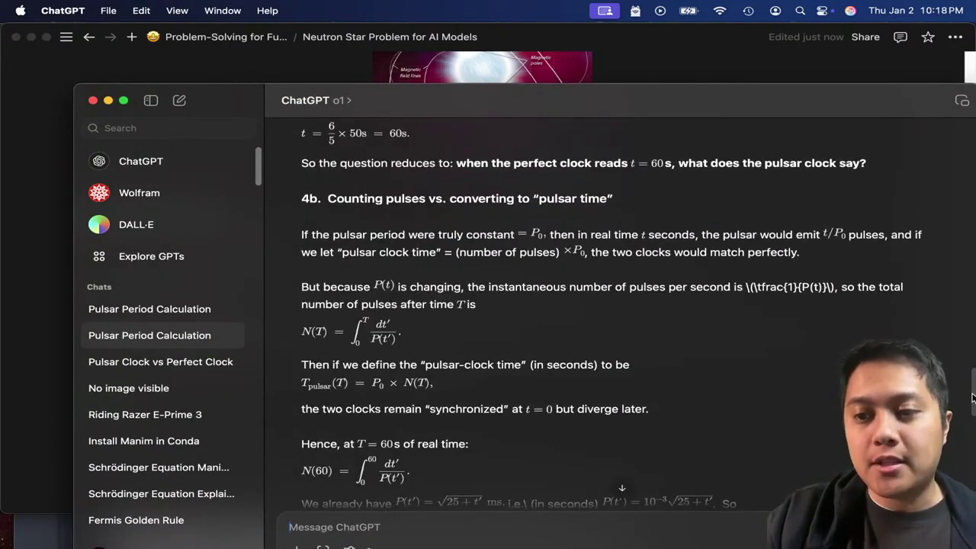
{"action": "scroll", "coordinate": [824, 242], "scroll_direction": "up", "scroll_amount": 3}
{"action": "left_click_drag", "start_coordinate": [972, 374], "coordinate": [972, 145]}
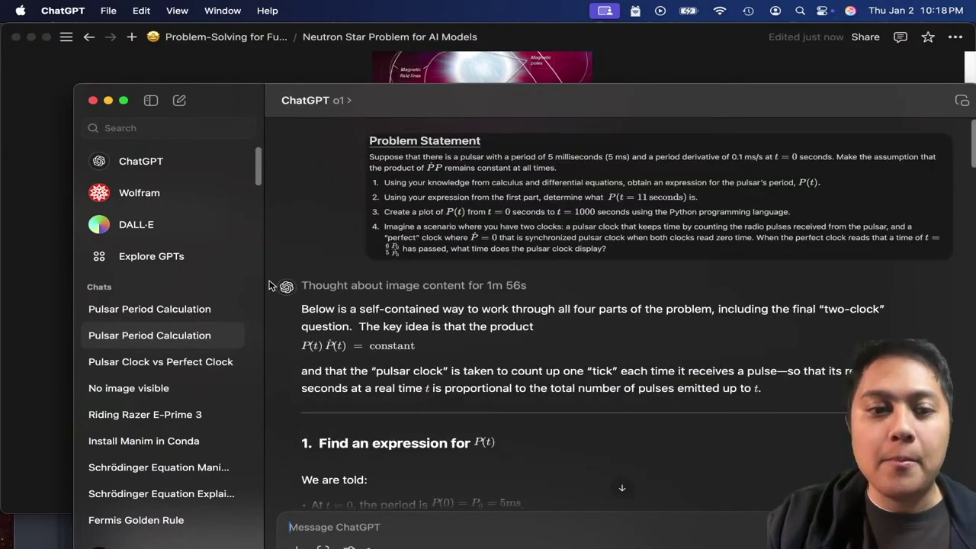
Step: Check the prompt of the text-based Pulsar Period Calculation chat, then reopen the screenshot-based chat and hide the chat list
{"action": "left_click", "coordinate": [159, 312]}
{"action": "scroll", "coordinate": [701, 262], "scroll_direction": "up", "scroll_amount": 20}
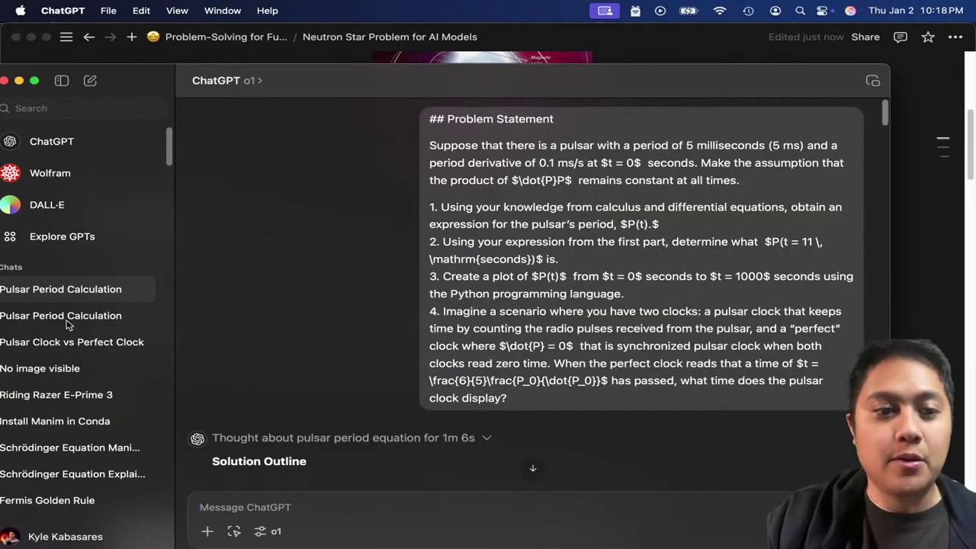
{"action": "left_click", "coordinate": [67, 319]}
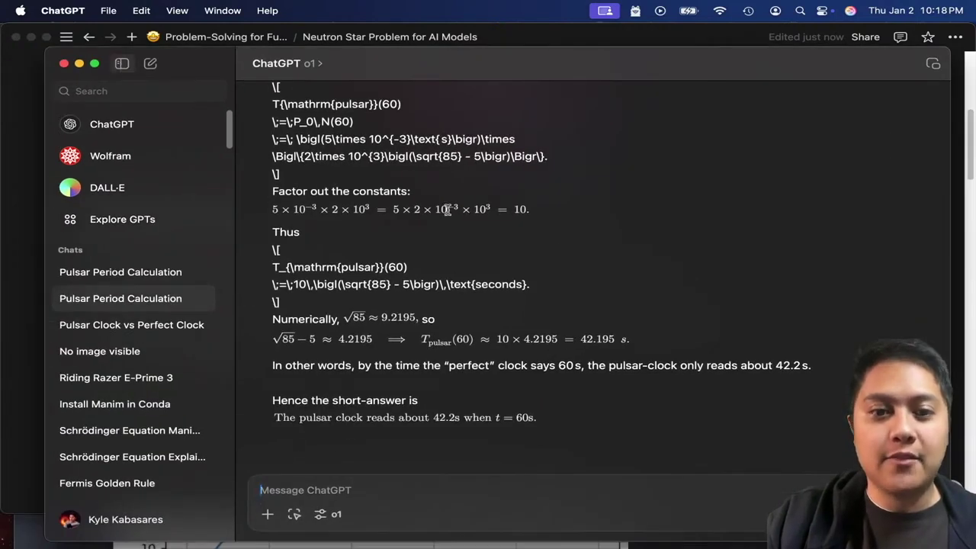
{"action": "left_click", "coordinate": [121, 63]}
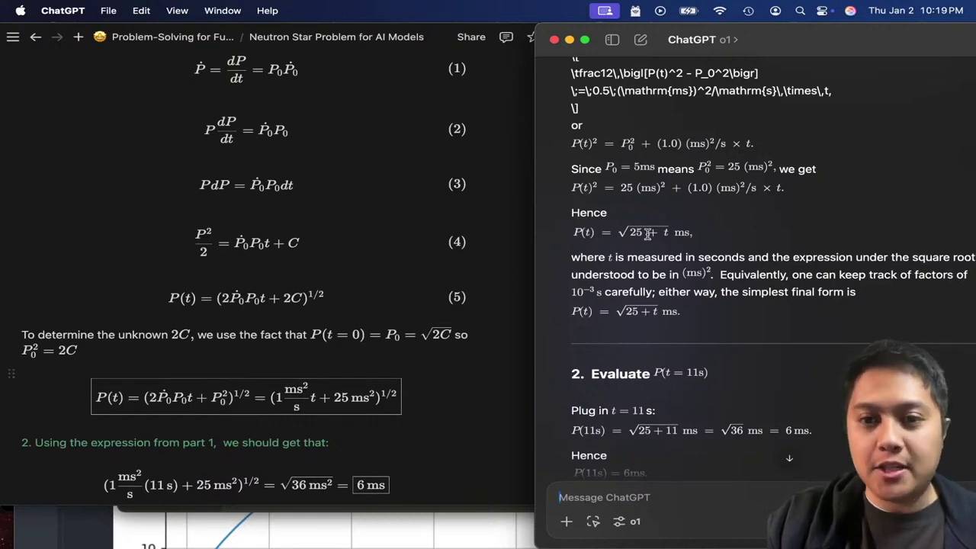
Step: Compare ChatGPT's P(t) derivation and 11-second evaluation with the notes, and highlight its final part 2 answer
{"action": "scroll", "coordinate": [678, 323], "scroll_direction": "down", "scroll_amount": 2}
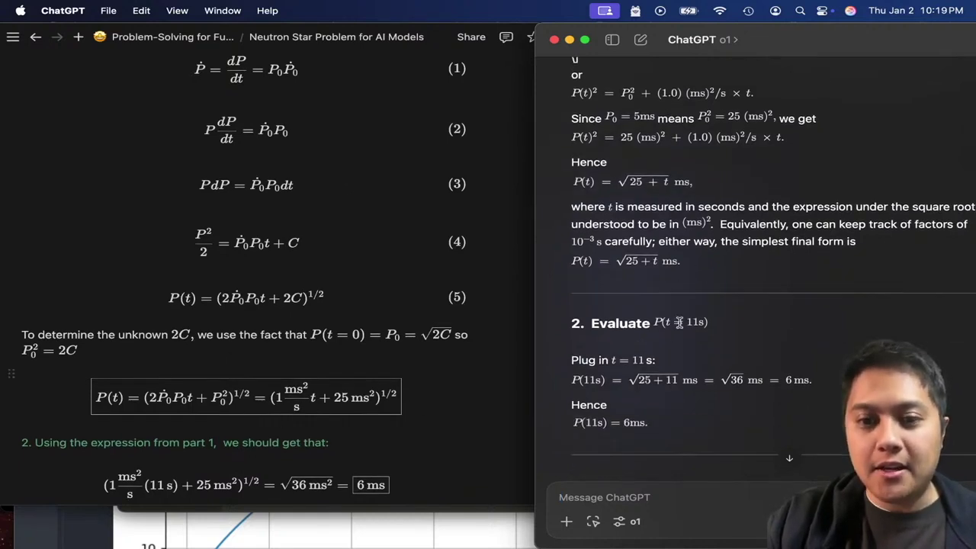
{"action": "scroll", "coordinate": [645, 158], "scroll_direction": "up", "scroll_amount": 10}
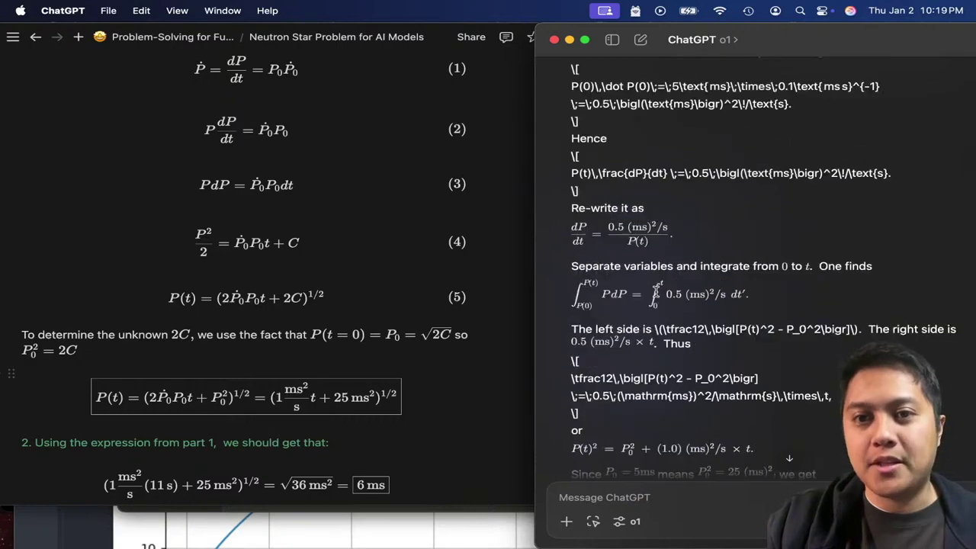
{"action": "scroll", "coordinate": [591, 183], "scroll_direction": "down", "scroll_amount": 6}
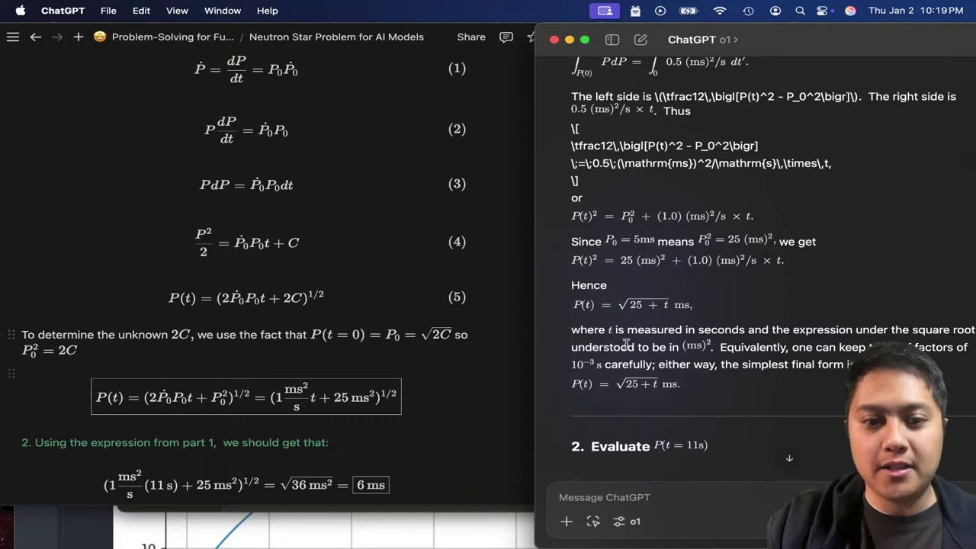
{"action": "left_click", "coordinate": [611, 39]}
{"action": "left_click", "coordinate": [834, 59]}
{"action": "scroll", "coordinate": [305, 336], "scroll_direction": "down", "scroll_amount": 8}
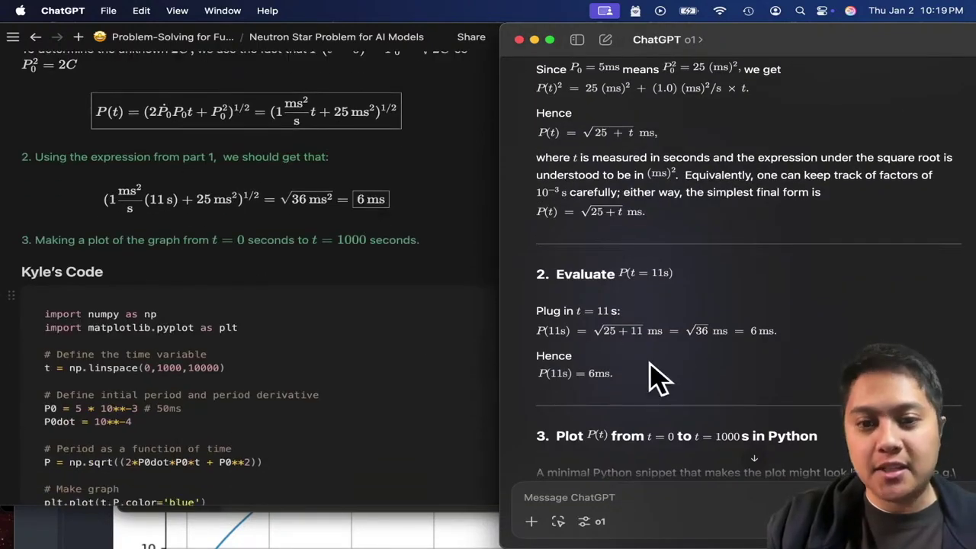
{"action": "left_click_drag", "start_coordinate": [522, 366], "coordinate": [602, 378]}
Step: Review ChatGPT's part 3 Python snippet for plotting P(t) and clear the text highlight
{"action": "scroll", "coordinate": [732, 350], "scroll_direction": "down", "scroll_amount": 5}
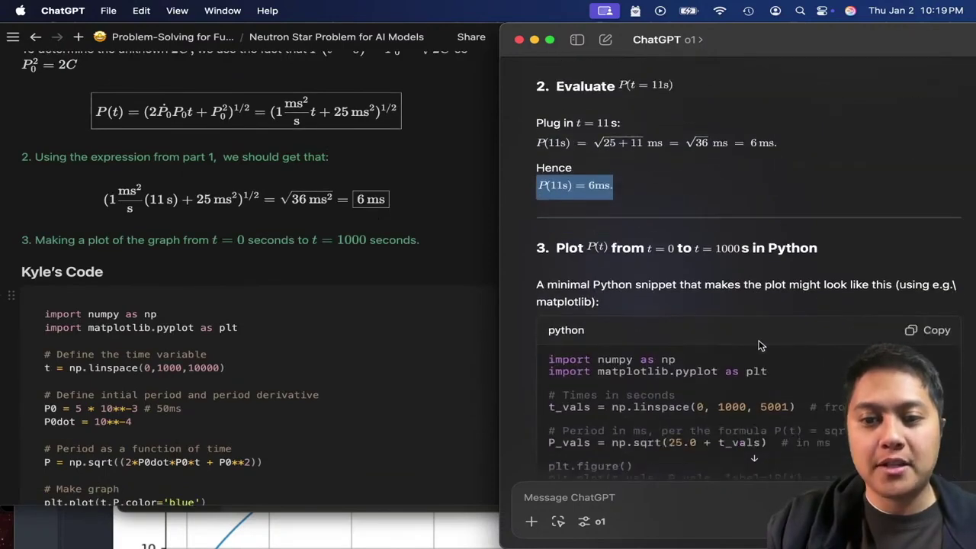
{"action": "scroll", "coordinate": [659, 221], "scroll_direction": "down", "scroll_amount": 2}
{"action": "left_click", "coordinate": [606, 392]}
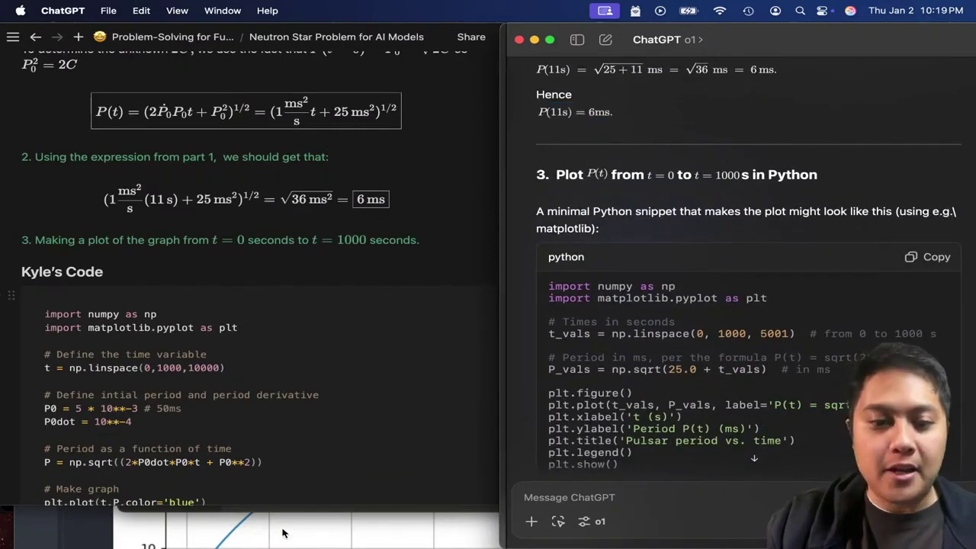
Step: Switch to the Jupyter notebook in VS Code and examine the reference Pulsar Period Graph above the OpenAI o1 screenshot section
{"action": "key", "text": "super+Tab"}
{"action": "scroll", "coordinate": [732, 314], "scroll_direction": "down", "scroll_amount": 5}
{"action": "scroll", "coordinate": [732, 314], "scroll_direction": "down", "scroll_amount": 20}
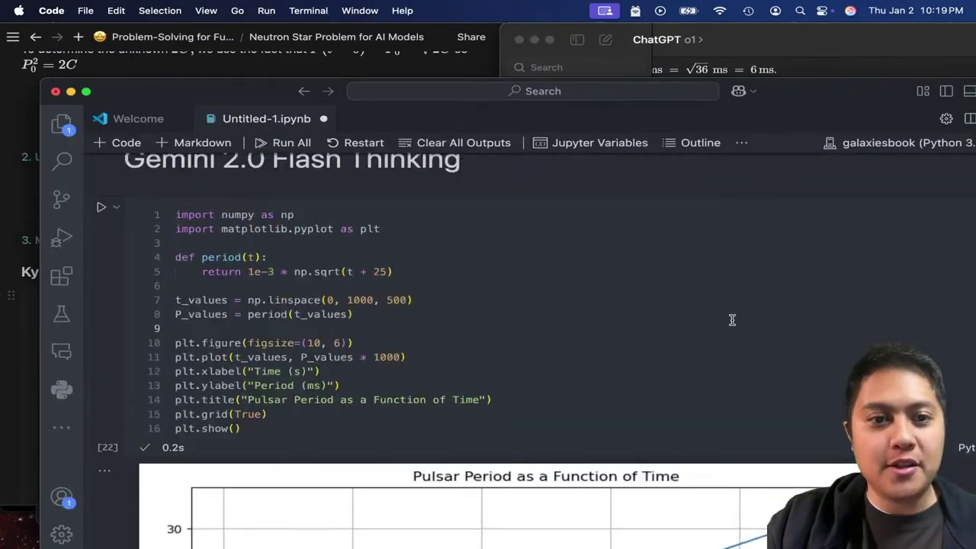
{"action": "scroll", "coordinate": [704, 365], "scroll_direction": "down", "scroll_amount": 10}
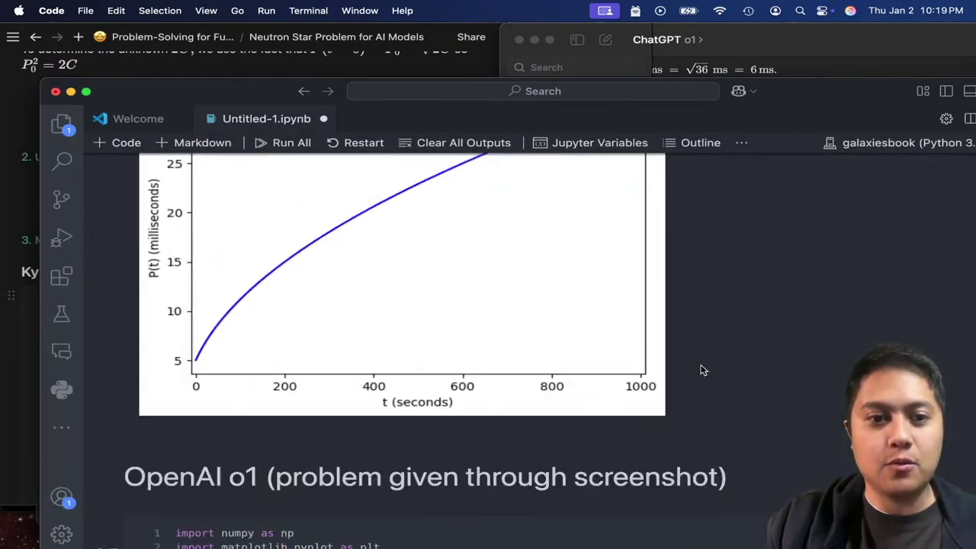
{"action": "scroll", "coordinate": [701, 366], "scroll_direction": "up", "scroll_amount": 5}
{"action": "scroll", "coordinate": [211, 321], "scroll_direction": "up", "scroll_amount": 4}
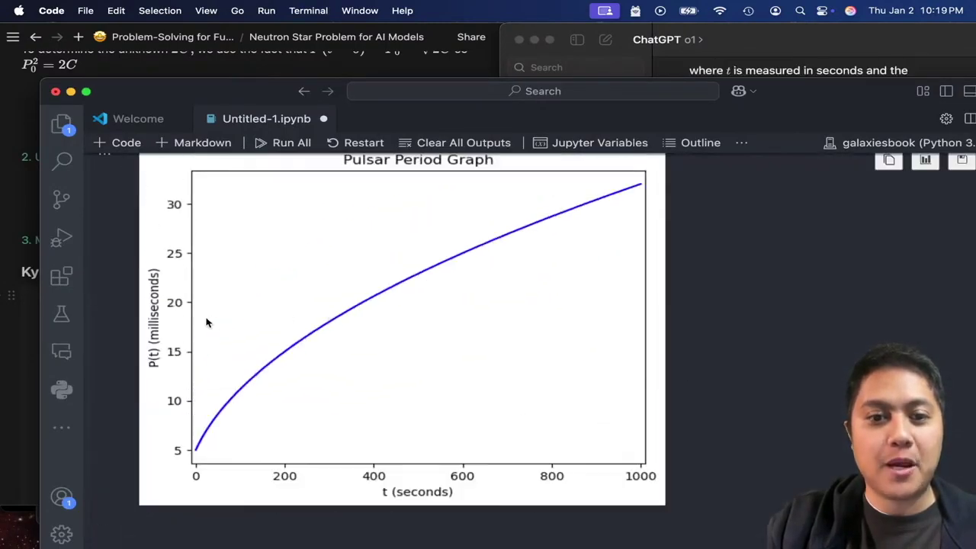
{"action": "scroll", "coordinate": [376, 360], "scroll_direction": "down", "scroll_amount": 2}
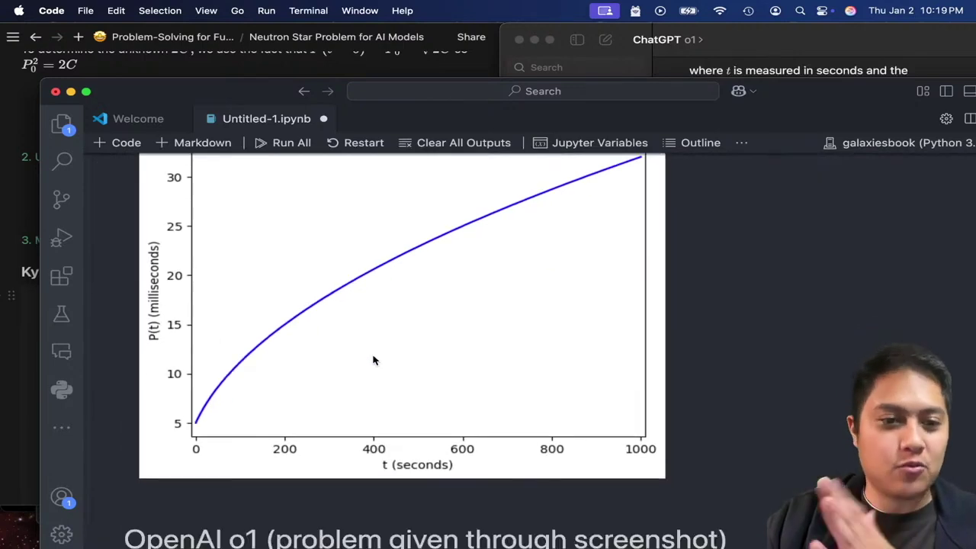
{"action": "scroll", "coordinate": [359, 381], "scroll_direction": "up", "scroll_amount": 2}
{"action": "scroll", "coordinate": [180, 395], "scroll_direction": "down", "scroll_amount": 1}
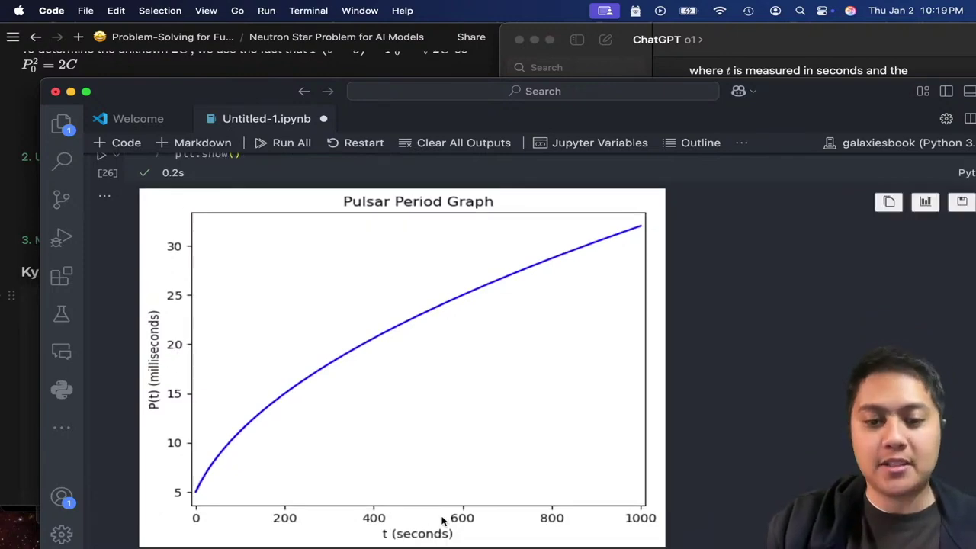
Step: Compare the reference graph with the plots in the OpenAI o1 screenshot and OpenAI o1 text sections
{"action": "scroll", "coordinate": [445, 492], "scroll_direction": "down", "scroll_amount": 2}
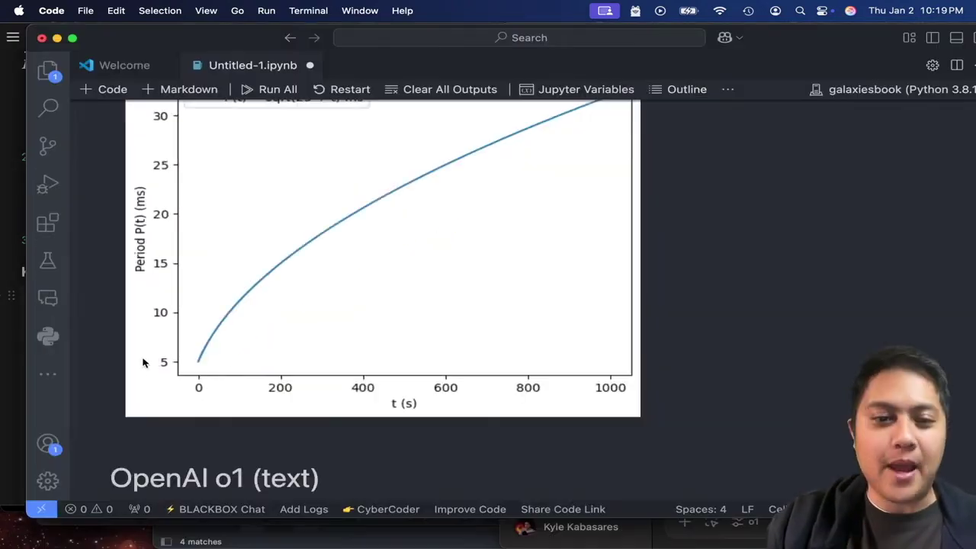
{"action": "scroll", "coordinate": [383, 391], "scroll_direction": "up", "scroll_amount": 15}
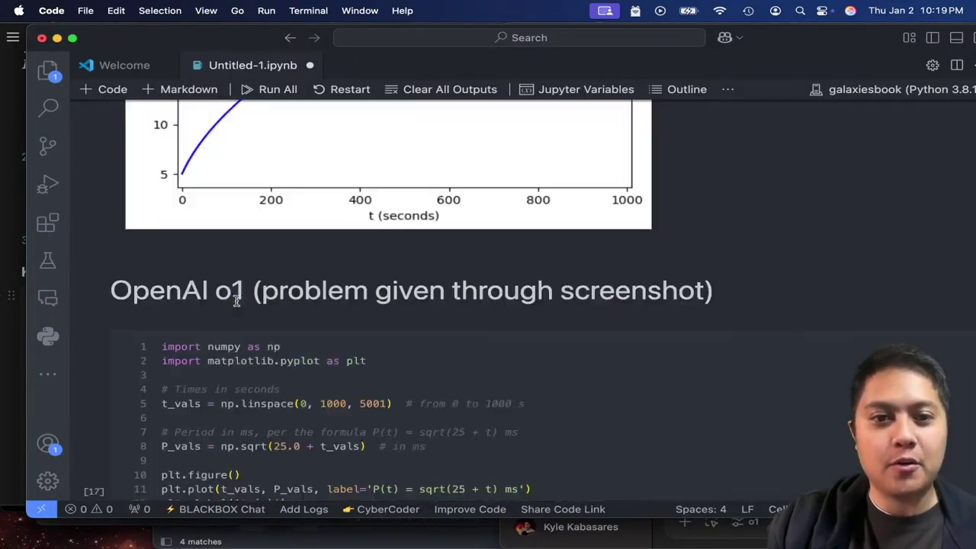
{"action": "scroll", "coordinate": [236, 308], "scroll_direction": "down", "scroll_amount": 20}
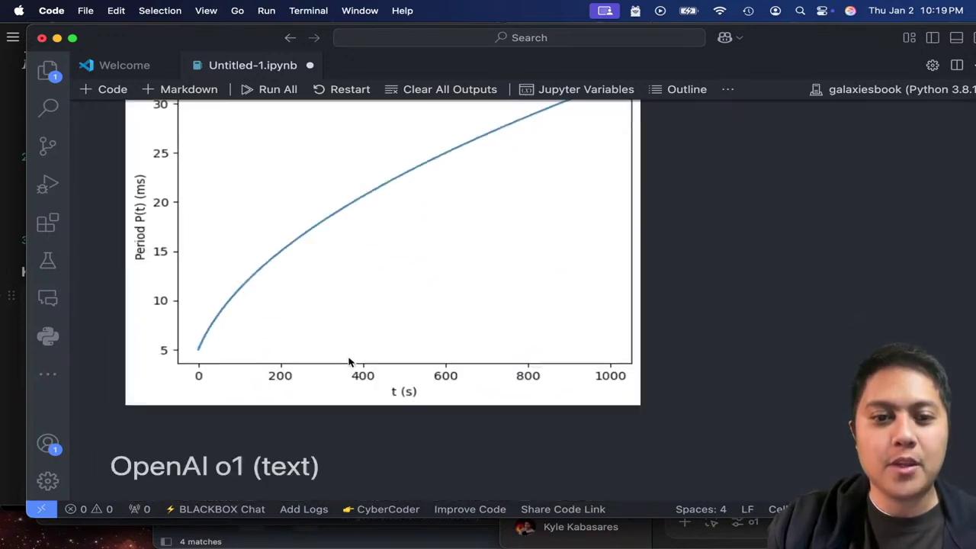
{"action": "scroll", "coordinate": [351, 304], "scroll_direction": "down", "scroll_amount": 5}
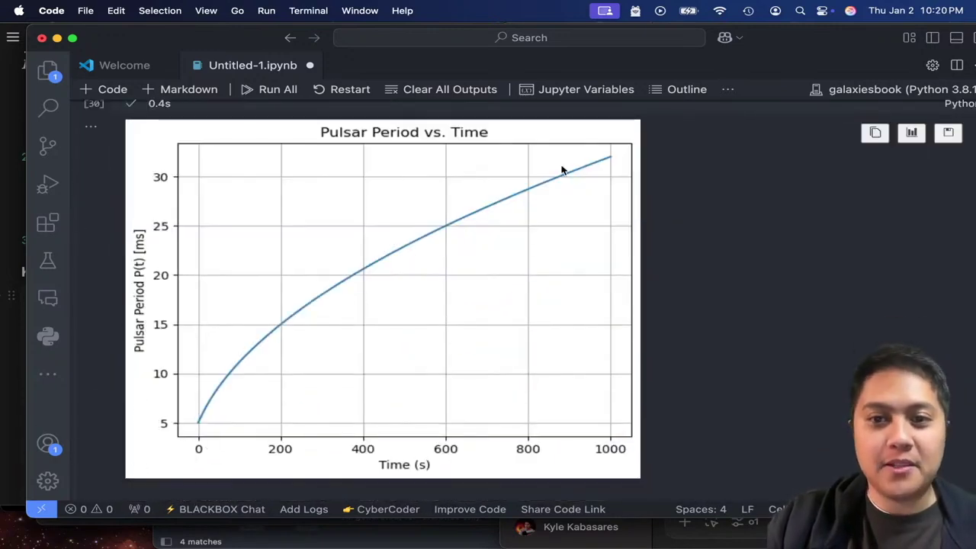
Step: Review the reference Pulsar Period Graph in the notebook once more and move the VS Code window down to uncover the Notion notes
{"action": "scroll", "coordinate": [287, 293], "scroll_direction": "up", "scroll_amount": 15}
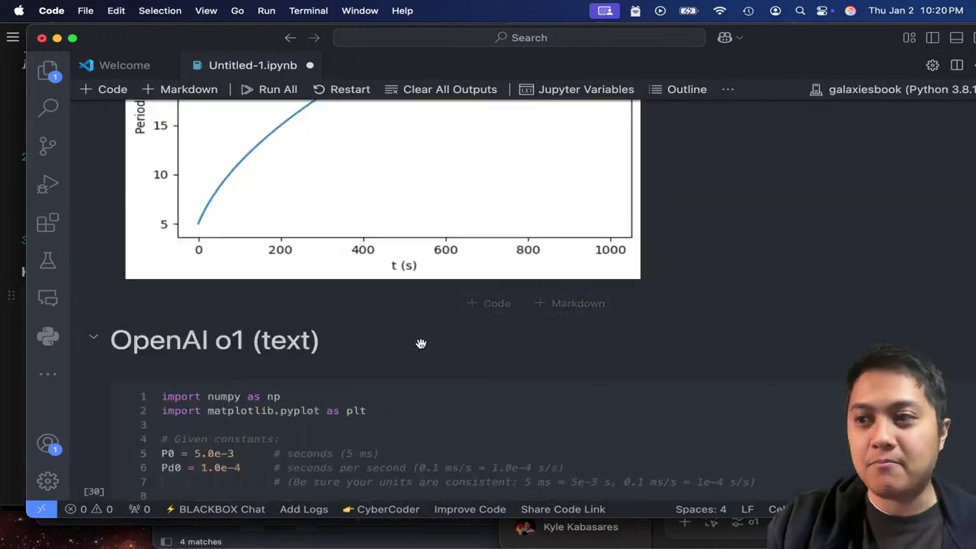
{"action": "scroll", "coordinate": [526, 389], "scroll_direction": "up", "scroll_amount": 10}
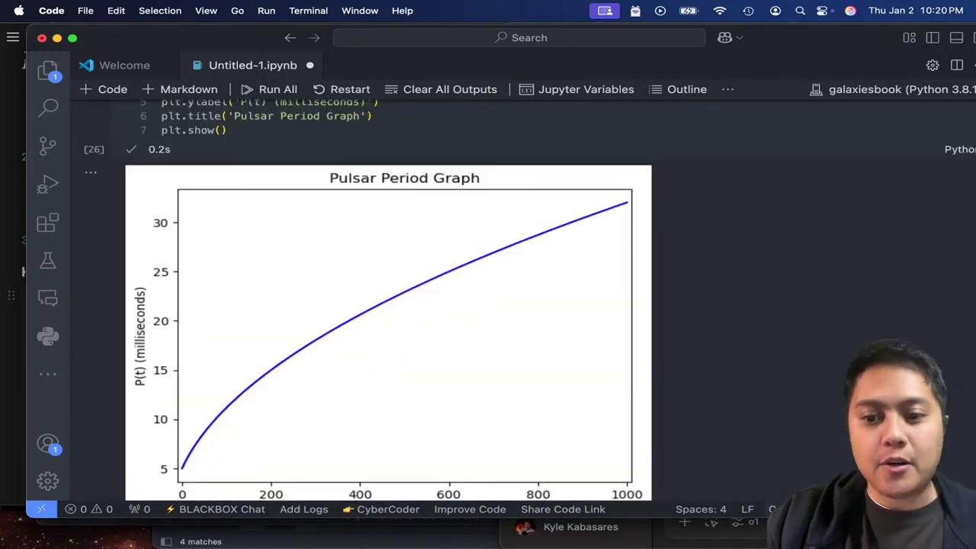
{"action": "key", "text": "super+Tab"}
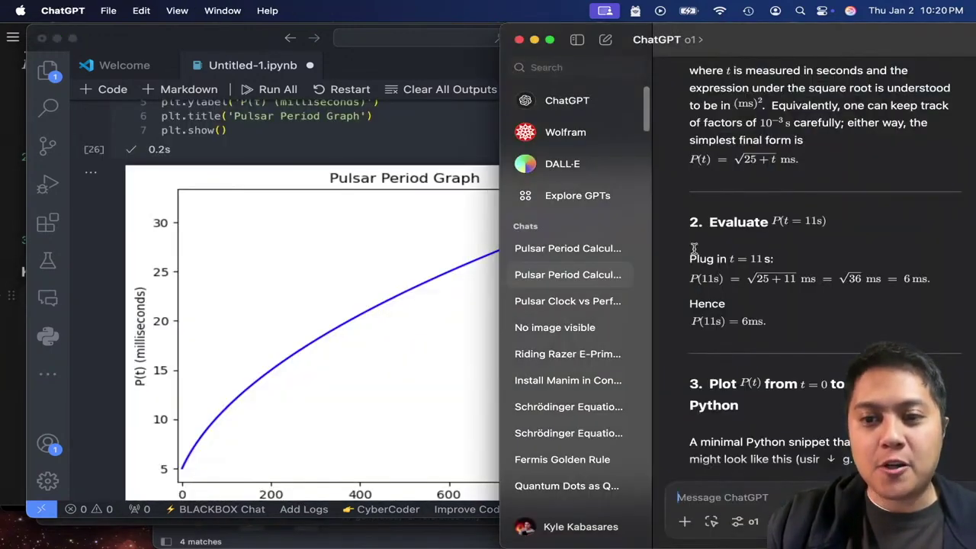
{"action": "left_click_drag", "start_coordinate": [228, 46], "coordinate": [229, 186]}
Step: Compare the Mathematica result for part 4 in the Notion notes with ChatGPT's pulsar clock answer, highlighting the 42.2 s value
{"action": "left_click", "coordinate": [391, 148]}
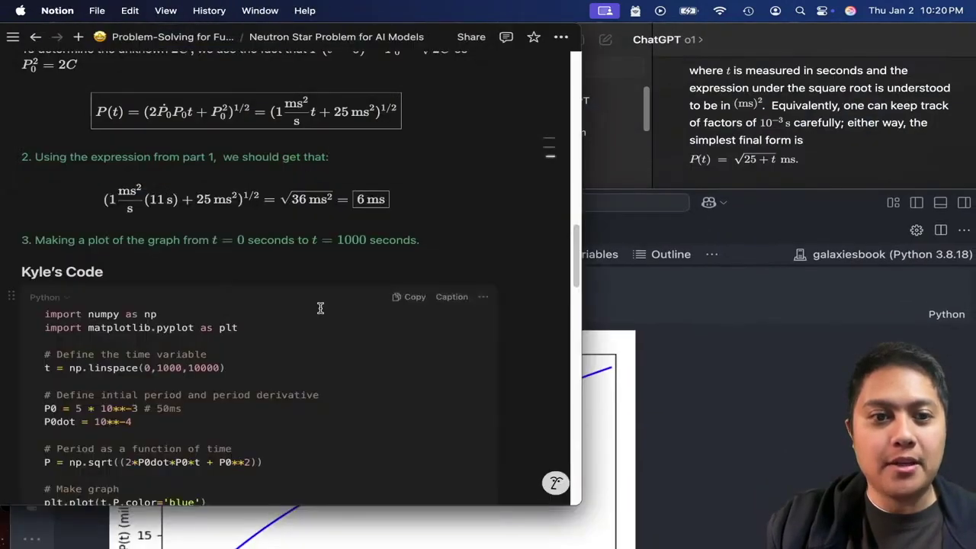
{"action": "scroll", "coordinate": [376, 299], "scroll_direction": "down", "scroll_amount": 5}
{"action": "scroll", "coordinate": [405, 276], "scroll_direction": "down", "scroll_amount": 10}
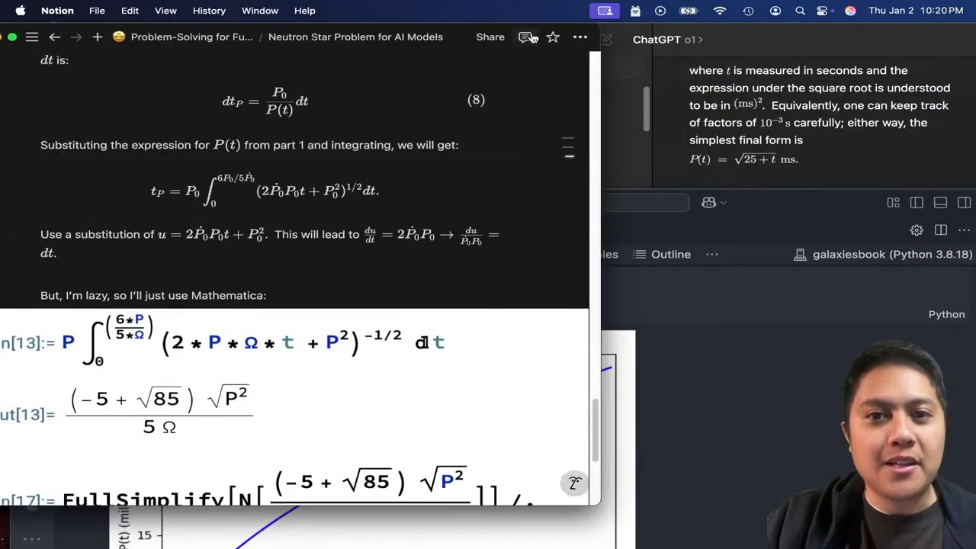
{"action": "key", "text": "super+Tab"}
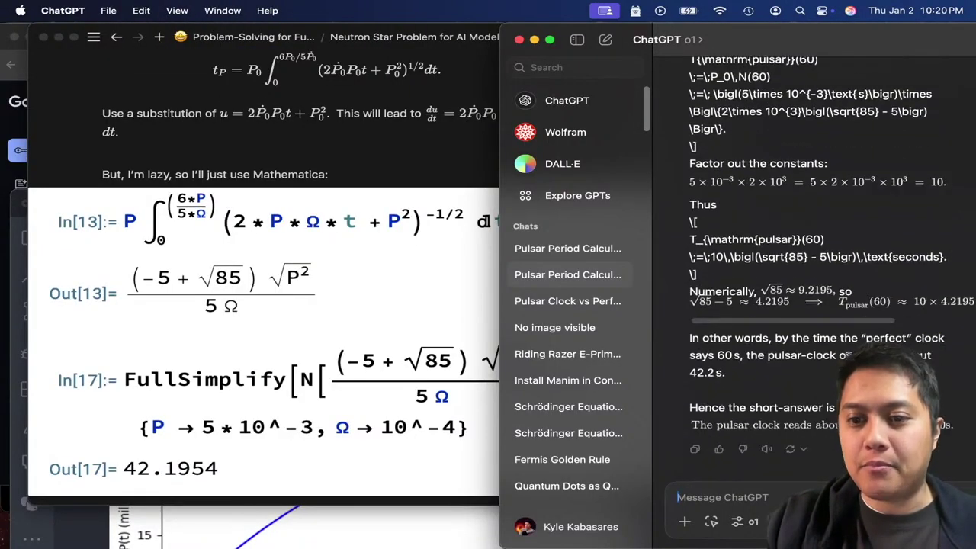
{"action": "left_click_drag", "start_coordinate": [724, 374], "coordinate": [670, 368]}
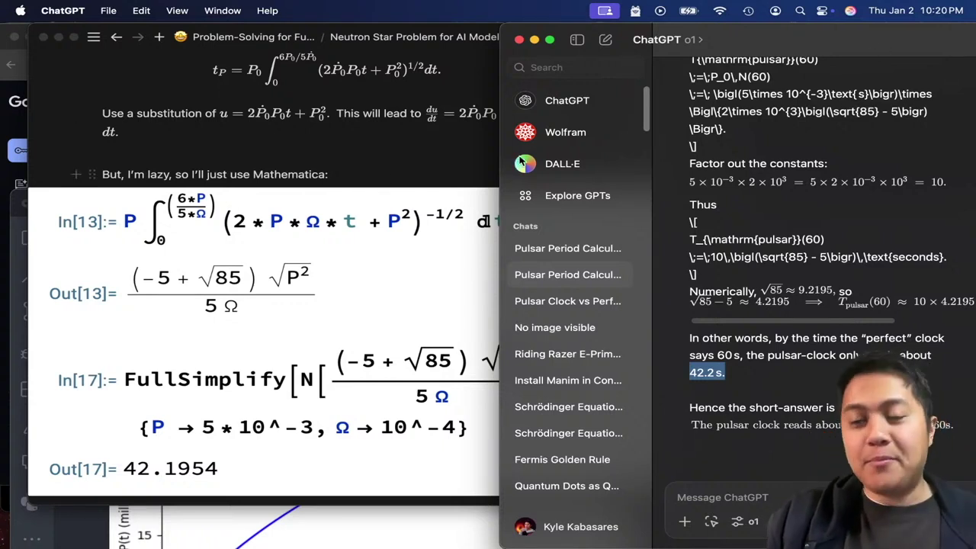
Step: Open the text-prompt Pulsar Period chat in ChatGPT and compare its part 1 expression for P(t) with the notes side by side
{"action": "left_click_drag", "start_coordinate": [851, 46], "coordinate": [822, 51]}
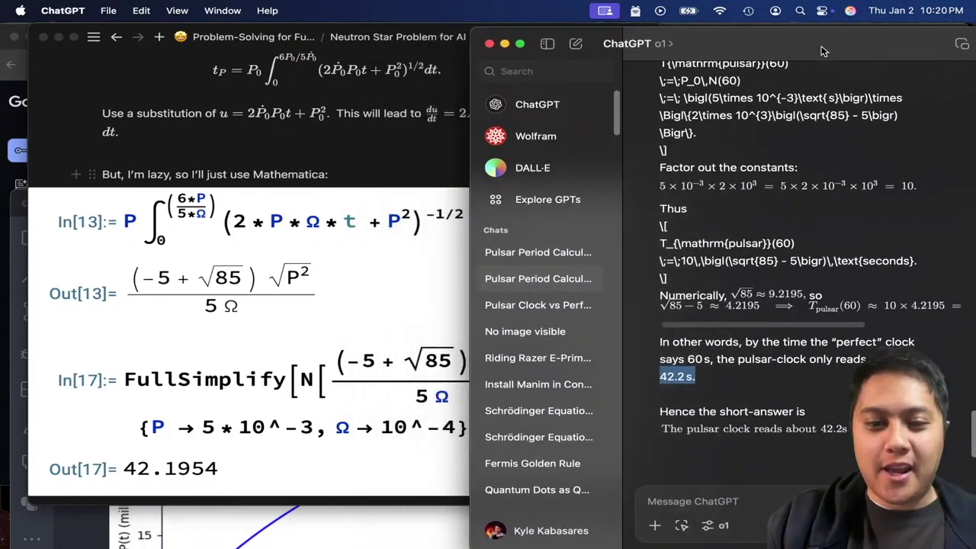
{"action": "left_click", "coordinate": [575, 258]}
{"action": "scroll", "coordinate": [777, 285], "scroll_direction": "up", "scroll_amount": 5}
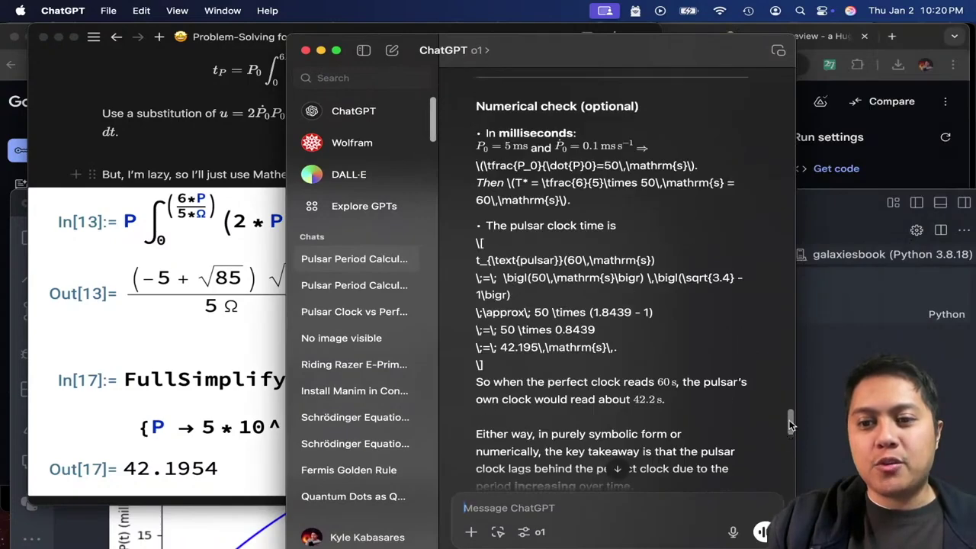
{"action": "left_click_drag", "start_coordinate": [782, 430], "coordinate": [797, 199]}
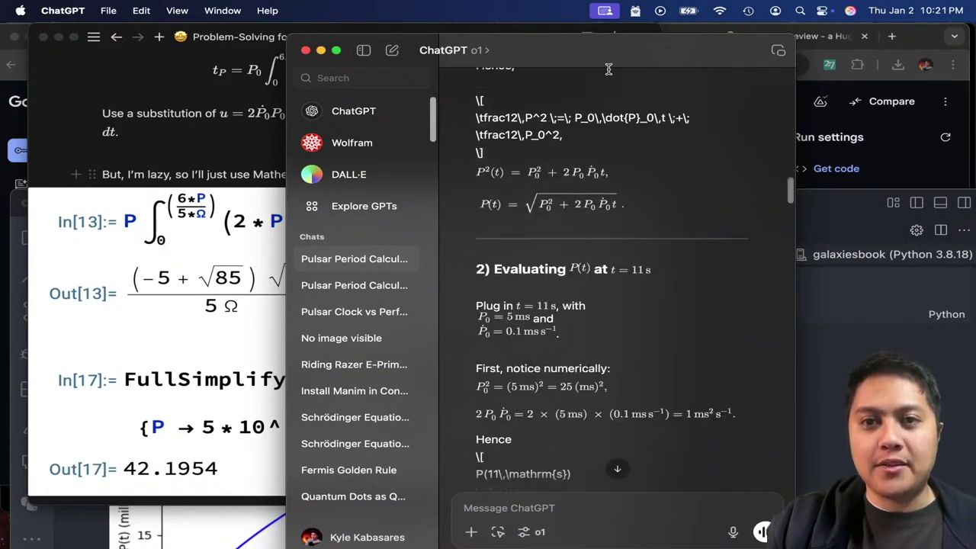
{"action": "left_click_drag", "start_coordinate": [598, 64], "coordinate": [782, 65]}
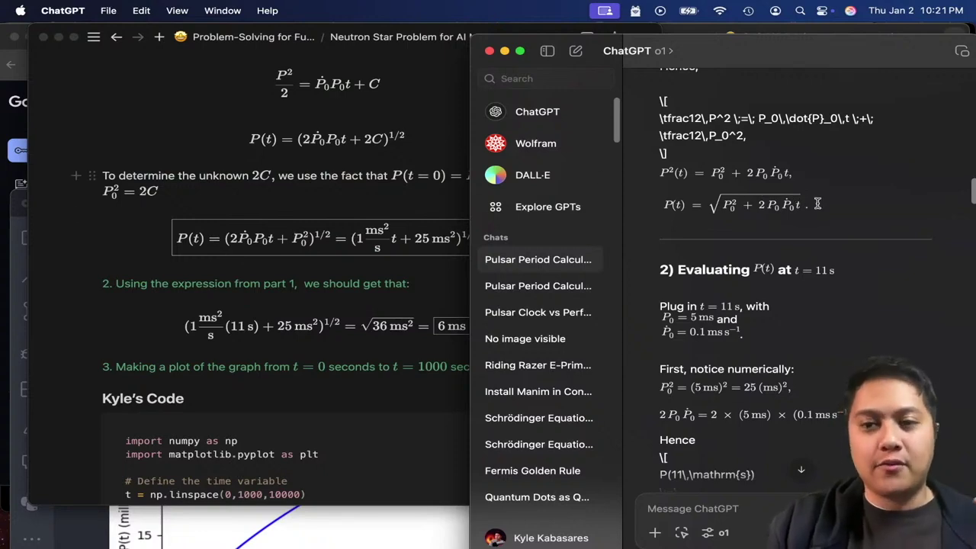
{"action": "mouse_move", "coordinate": [823, 65]}
{"action": "left_mouse_down"}
{"action": "mouse_move", "coordinate": [787, 65]}
{"action": "mouse_move", "coordinate": [819, 53]}
{"action": "left_mouse_up"}
Step: Check the text-prompt chat's part 2 evaluation of P(t) at t = 11 s against the notes
{"action": "scroll", "coordinate": [781, 270], "scroll_direction": "down", "scroll_amount": 6}
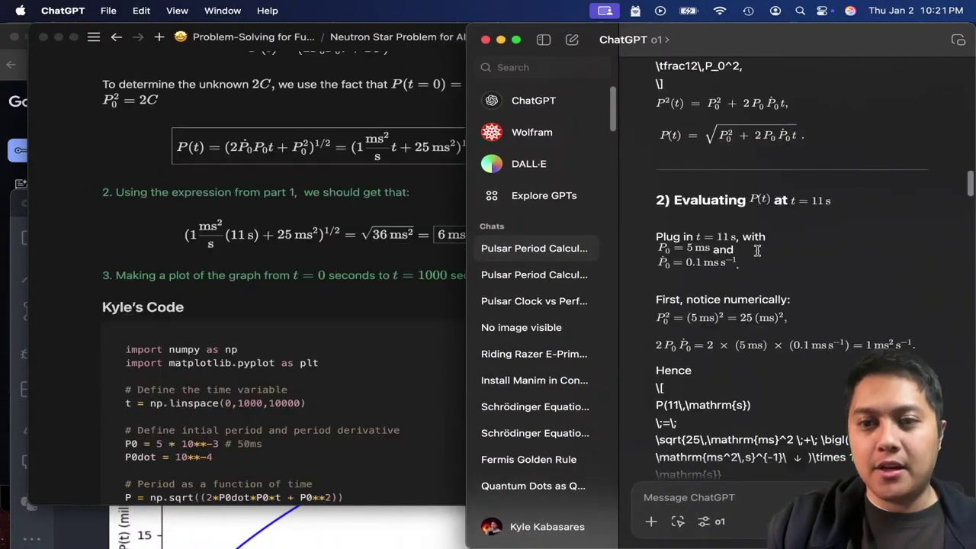
{"action": "scroll", "coordinate": [781, 271], "scroll_direction": "down", "scroll_amount": 3}
{"action": "scroll", "coordinate": [752, 279], "scroll_direction": "up", "scroll_amount": 4}
{"action": "scroll", "coordinate": [678, 465], "scroll_direction": "down", "scroll_amount": 2}
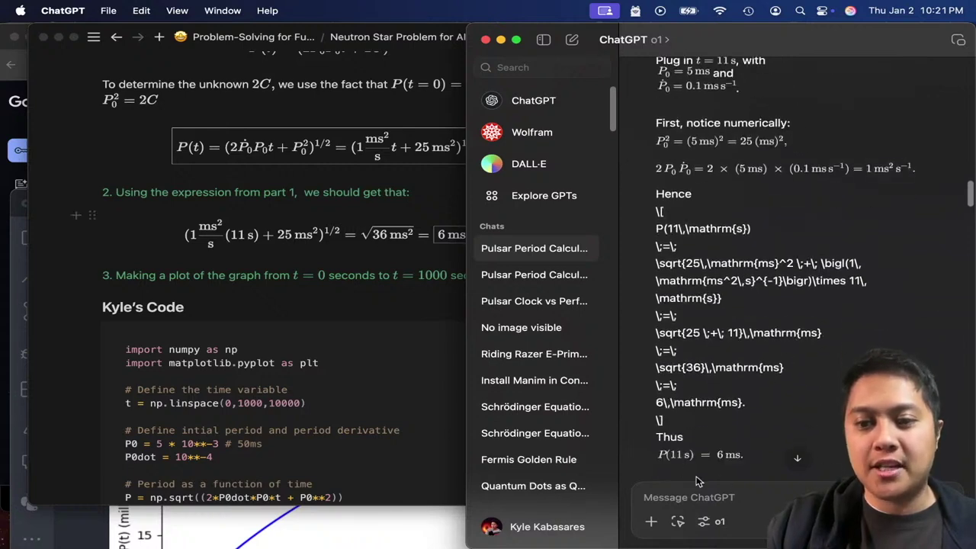
Step: Check part 3 in the notes and examine the Pulsar Period vs. Time plot in the VS Code notebook
{"action": "left_click", "coordinate": [464, 251]}
{"action": "scroll", "coordinate": [805, 274], "scroll_direction": "down", "scroll_amount": 3}
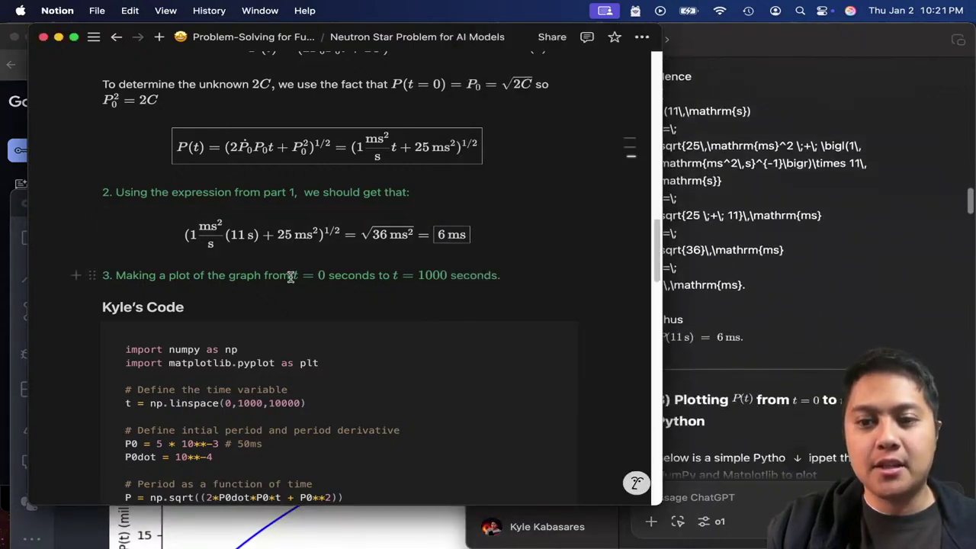
{"action": "left_click", "coordinate": [291, 275]}
{"action": "left_click", "coordinate": [763, 303]}
{"action": "key", "text": "super+Tab"}
{"action": "scroll", "coordinate": [515, 290], "scroll_direction": "down", "scroll_amount": 1}
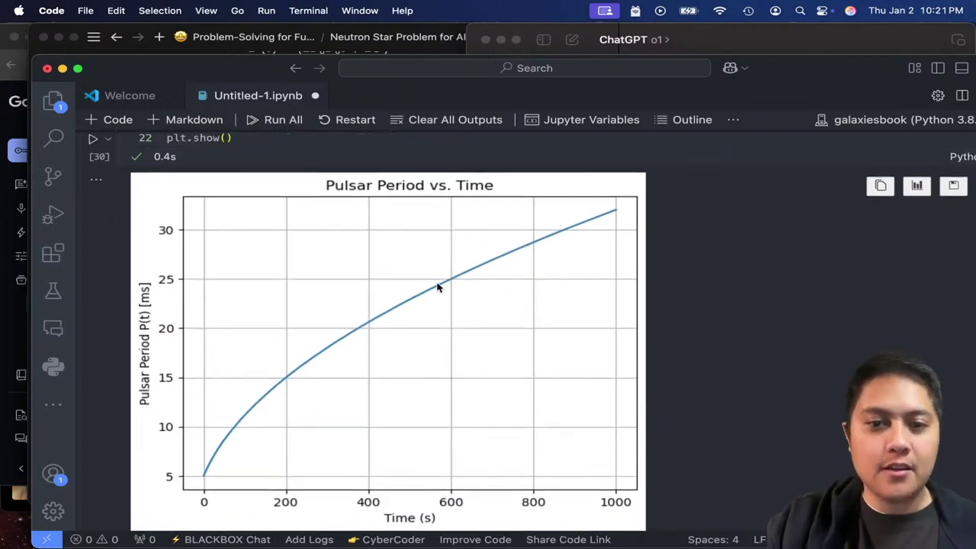
Step: Read ChatGPT's plotting key points and two-clock solution in part 4, and highlight the line giving the pulsar clock reading
{"action": "left_click", "coordinate": [812, 39]}
{"action": "scroll", "coordinate": [917, 292], "scroll_direction": "down", "scroll_amount": 6}
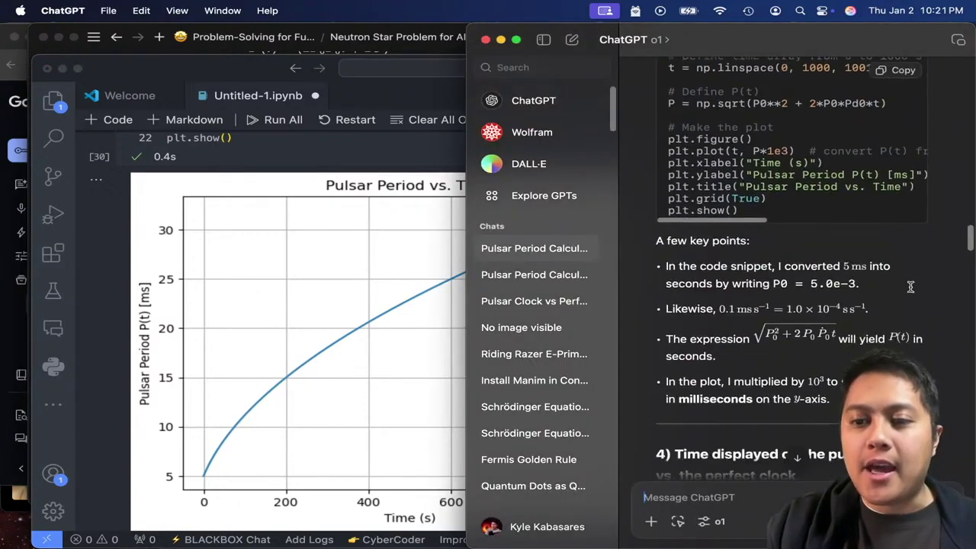
{"action": "scroll", "coordinate": [831, 304], "scroll_direction": "down", "scroll_amount": 5}
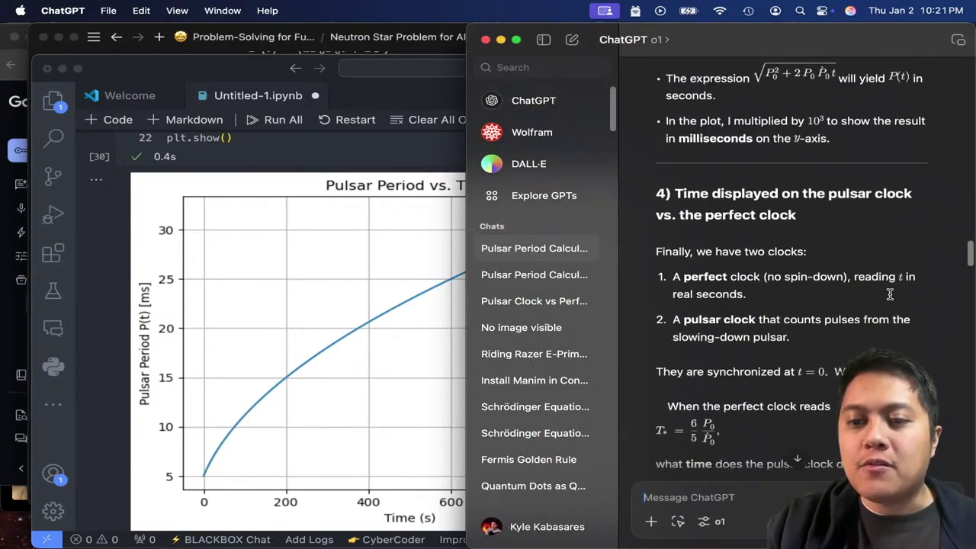
{"action": "scroll", "coordinate": [890, 294], "scroll_direction": "down", "scroll_amount": 20}
{"action": "scroll", "coordinate": [880, 299], "scroll_direction": "up", "scroll_amount": 5}
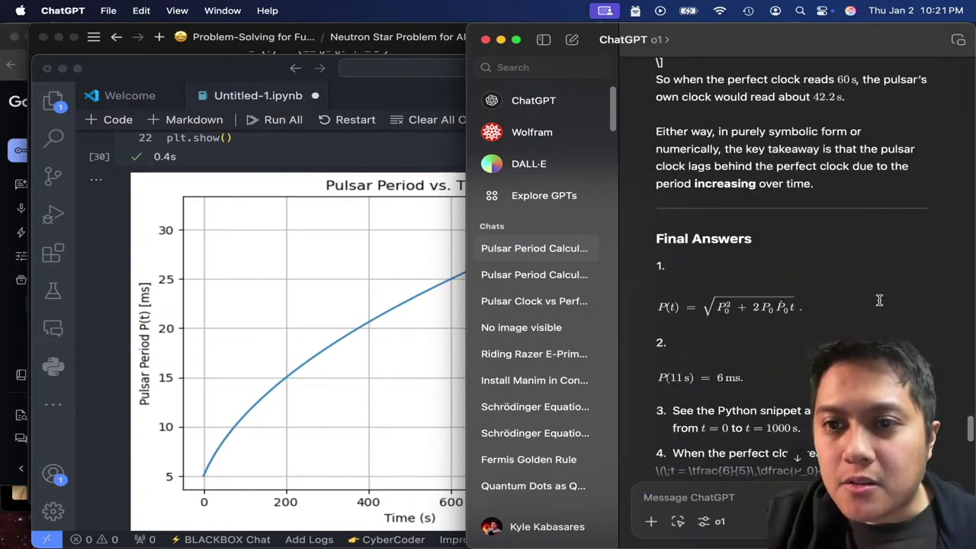
{"action": "scroll", "coordinate": [879, 301], "scroll_direction": "up", "scroll_amount": 3}
{"action": "left_click_drag", "start_coordinate": [913, 217], "coordinate": [656, 218]}
Step: Review ChatGPT's Final Answers list and highlight the full sentence relating the perfect clock's 60 s to the pulsar clock
{"action": "scroll", "coordinate": [690, 301], "scroll_direction": "down", "scroll_amount": 7}
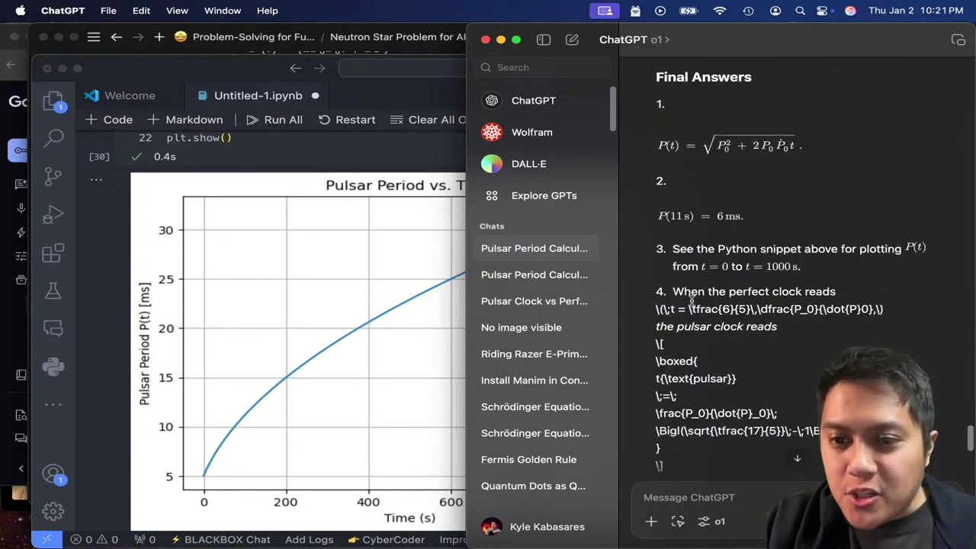
{"action": "scroll", "coordinate": [660, 429], "scroll_direction": "down", "scroll_amount": 2}
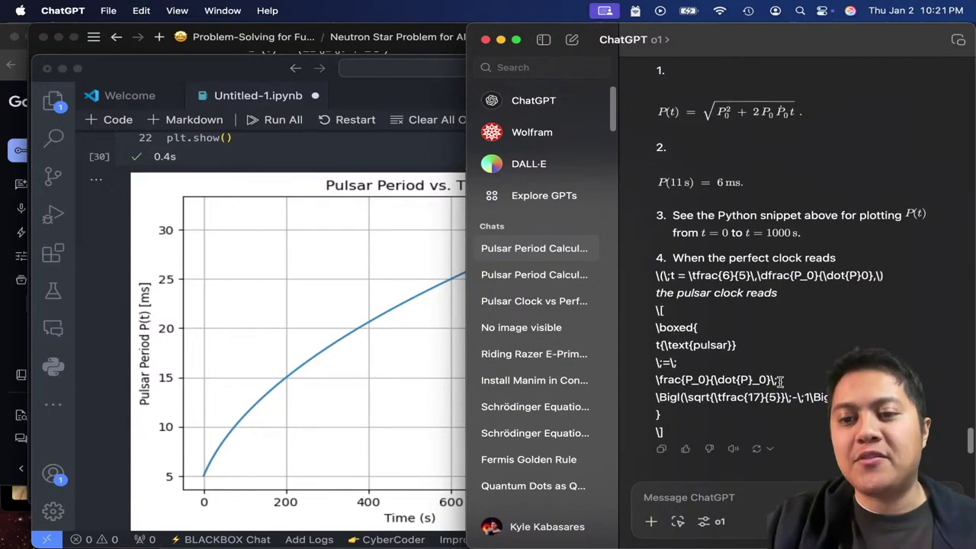
{"action": "scroll", "coordinate": [722, 379], "scroll_direction": "up", "scroll_amount": 7}
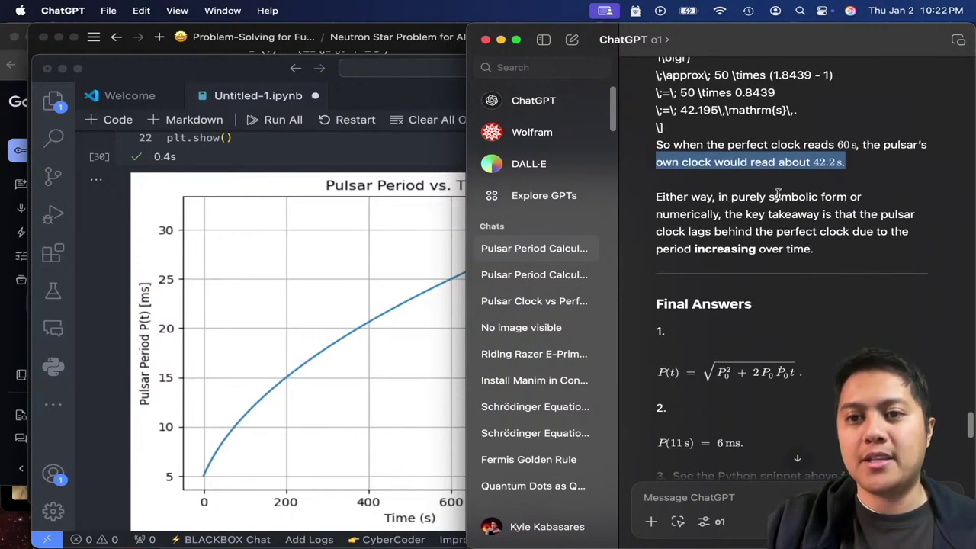
{"action": "left_click_drag", "start_coordinate": [660, 162], "coordinate": [664, 144]}
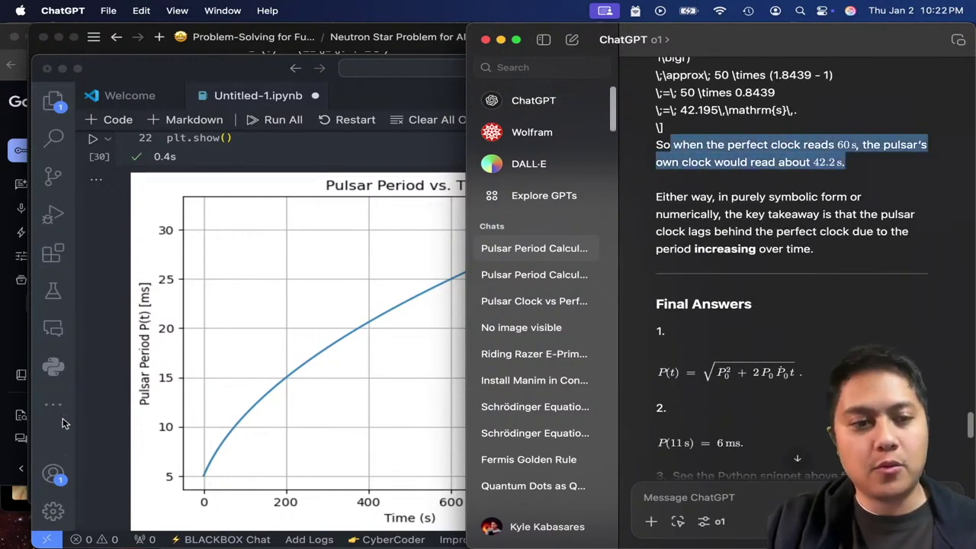
Step: Return to the Notion notes, dismiss the inline equation editor, and find the part 4 integral and Mathematica solution
{"action": "left_click", "coordinate": [174, 57]}
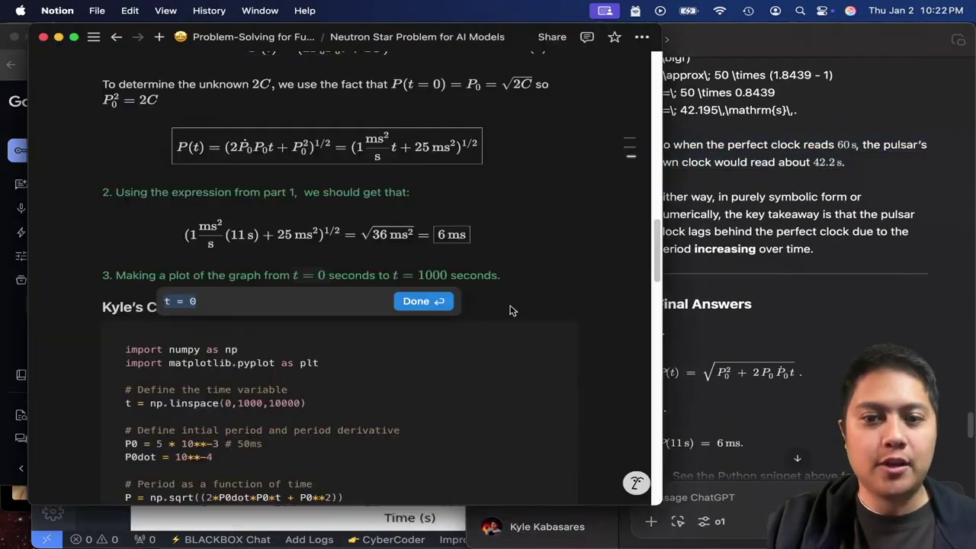
{"action": "scroll", "coordinate": [664, 268], "scroll_direction": "down", "scroll_amount": 2}
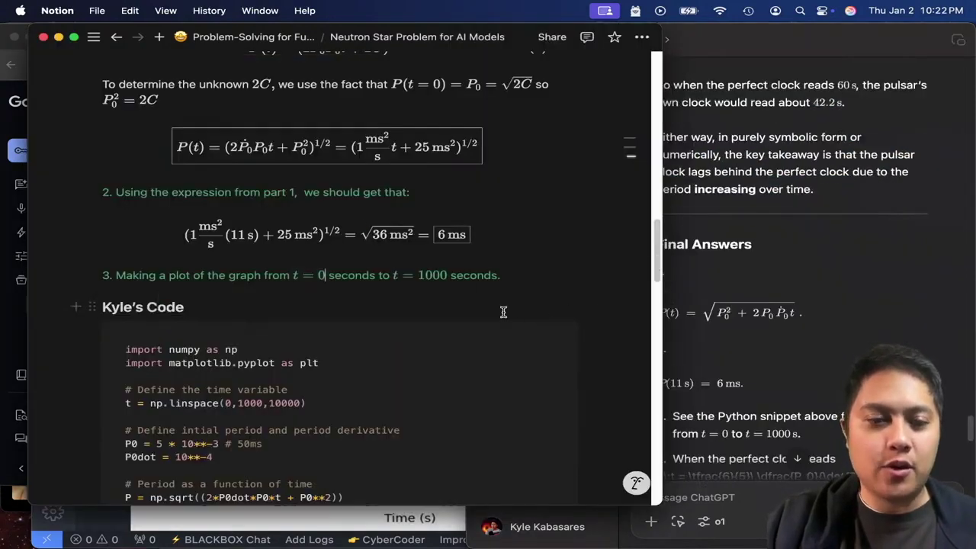
{"action": "scroll", "coordinate": [518, 297], "scroll_direction": "down", "scroll_amount": 20}
{"action": "scroll", "coordinate": [545, 279], "scroll_direction": "up", "scroll_amount": 15}
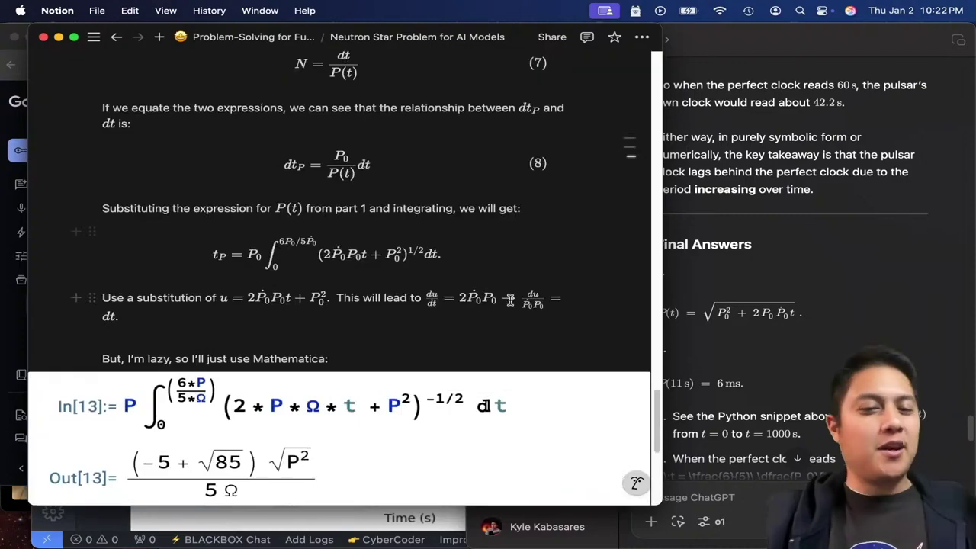
Step: Look over the Neutron Star Problem page again from the problem statement through the code and graph to the Mathematica work
{"action": "scroll", "coordinate": [362, 263], "scroll_direction": "up", "scroll_amount": 20}
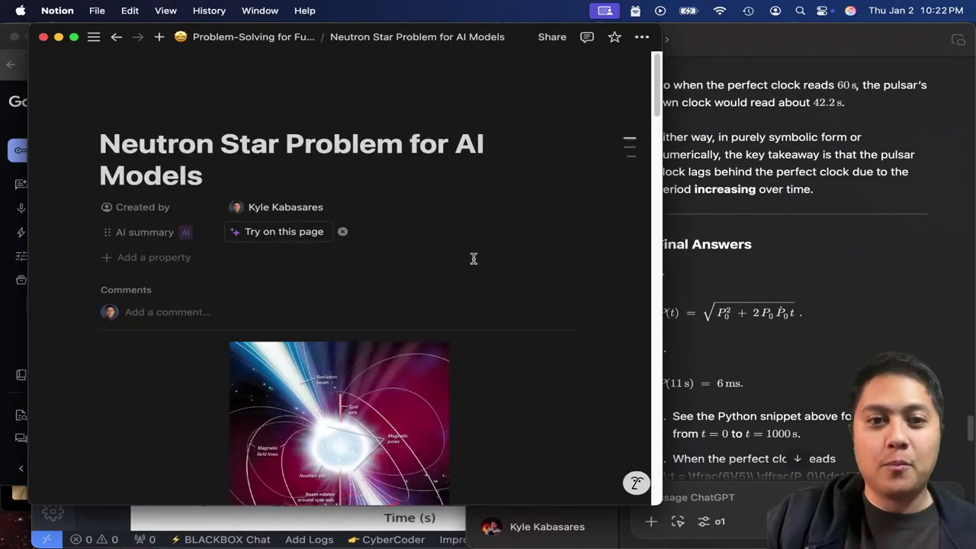
{"action": "scroll", "coordinate": [533, 289], "scroll_direction": "down", "scroll_amount": 8}
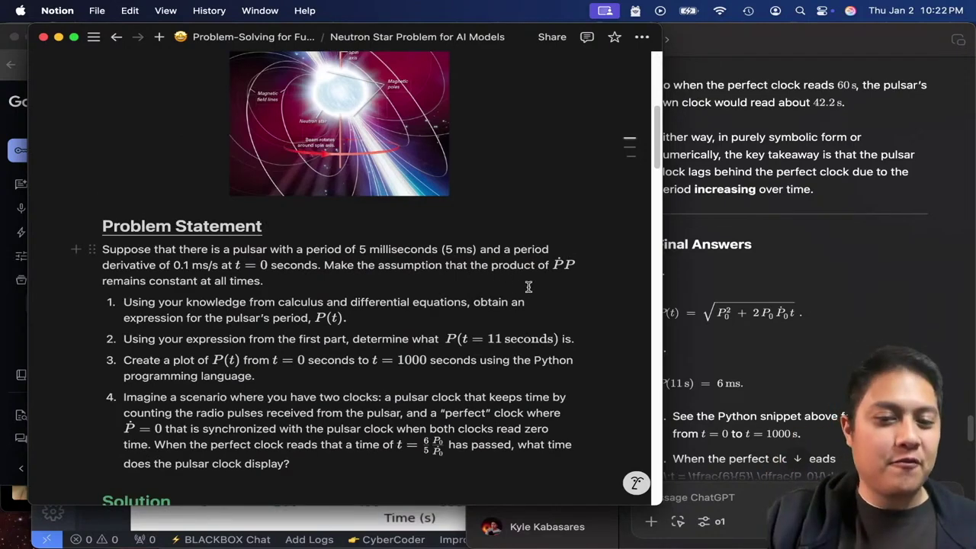
{"action": "scroll", "coordinate": [517, 278], "scroll_direction": "down", "scroll_amount": 15}
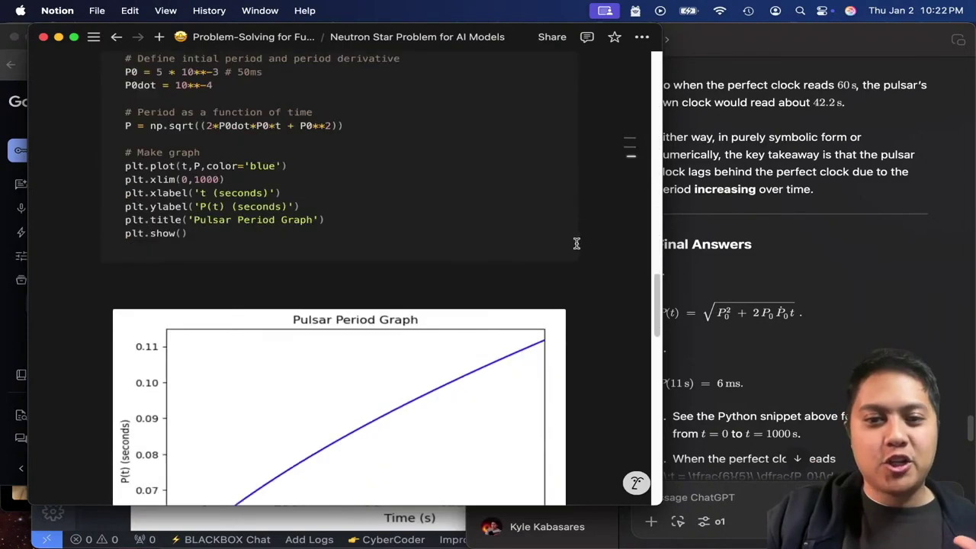
{"action": "scroll", "coordinate": [575, 244], "scroll_direction": "down", "scroll_amount": 15}
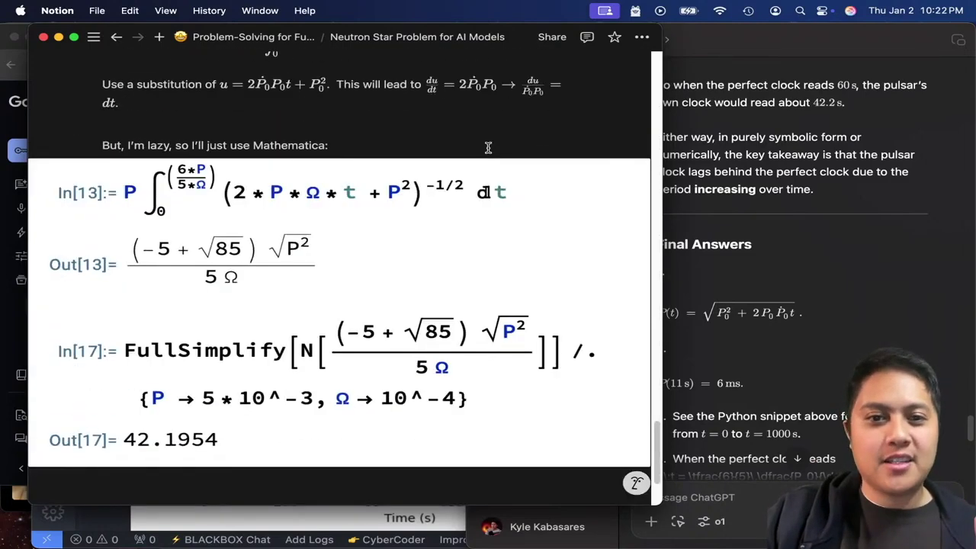
{"action": "scroll", "coordinate": [497, 145], "scroll_direction": "down", "scroll_amount": 3}
{"action": "scroll", "coordinate": [505, 138], "scroll_direction": "up", "scroll_amount": 5}
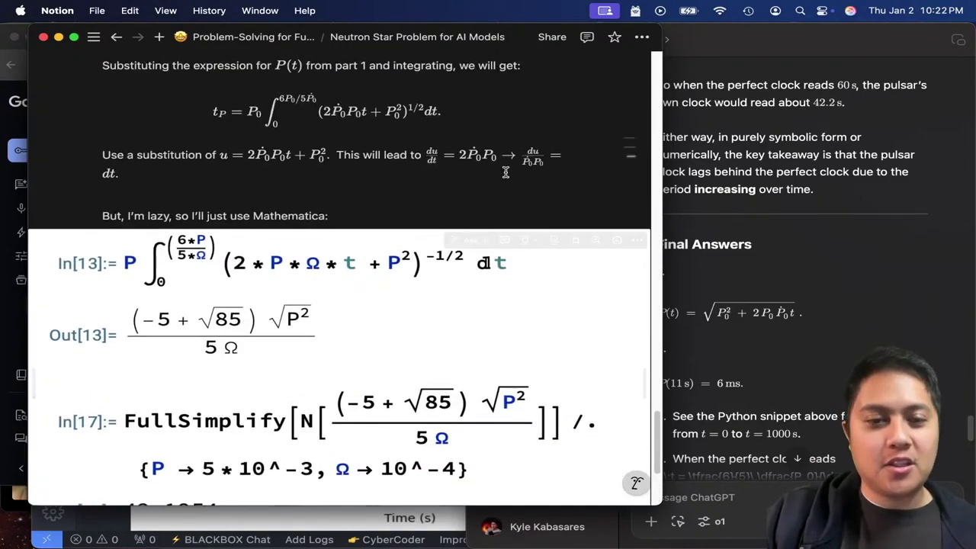
Step: Compare the prompts and thinking times of ChatGPT's text and screenshot chats, and revisit the part 4 derivation in the Notion notes
{"action": "left_click", "coordinate": [690, 358]}
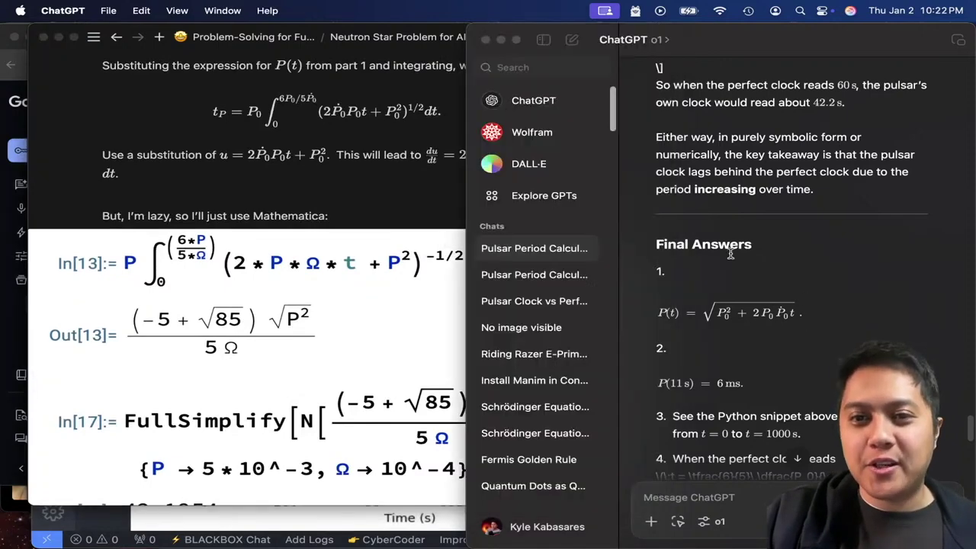
{"action": "left_click_drag", "start_coordinate": [971, 397], "coordinate": [874, 268]}
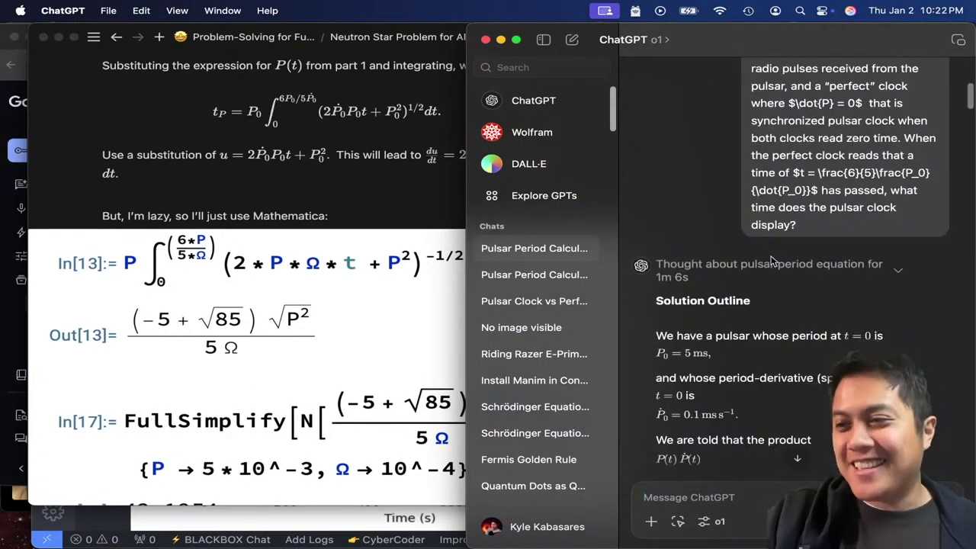
{"action": "left_click", "coordinate": [541, 279]}
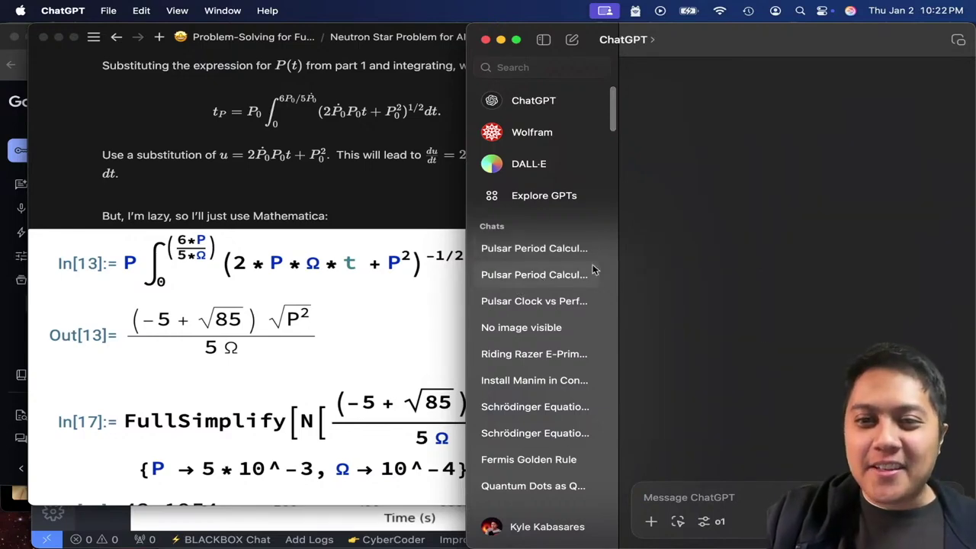
{"action": "left_click_drag", "start_coordinate": [972, 414], "coordinate": [970, 80]}
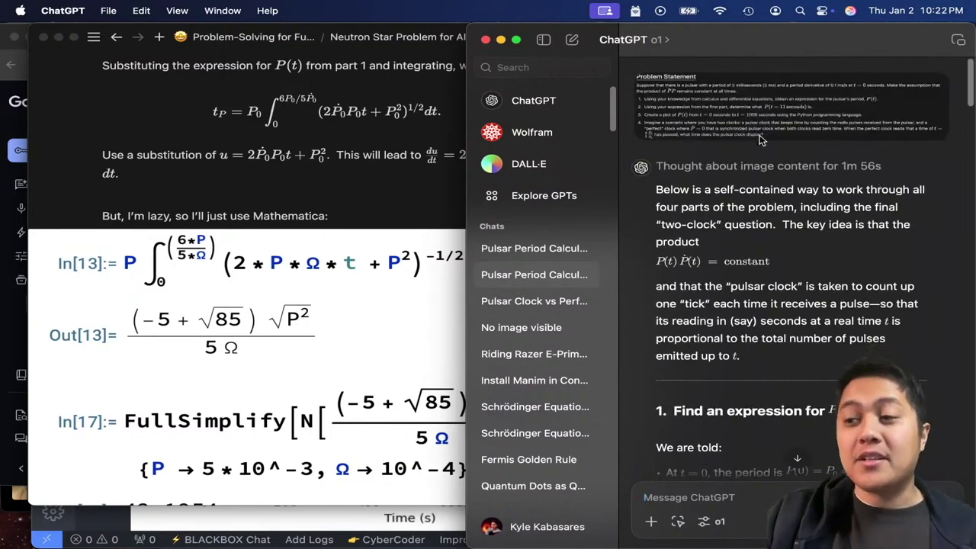
{"action": "left_click", "coordinate": [362, 149]}
{"action": "scroll", "coordinate": [430, 274], "scroll_direction": "down", "scroll_amount": 10}
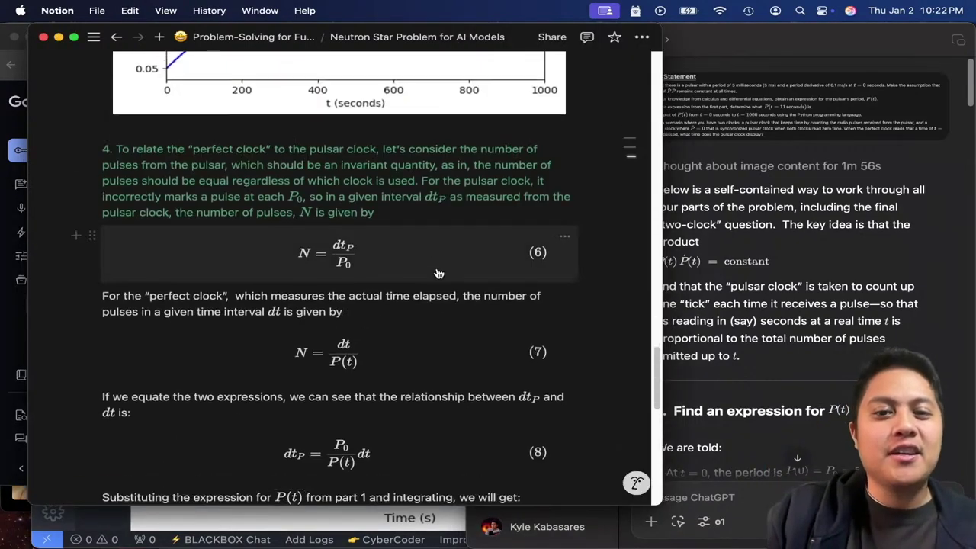
Step: Review the part 1 derivation, the part 4 pulse-count reasoning and the problem statement in the Notion notes
{"action": "scroll", "coordinate": [451, 268], "scroll_direction": "up", "scroll_amount": 10}
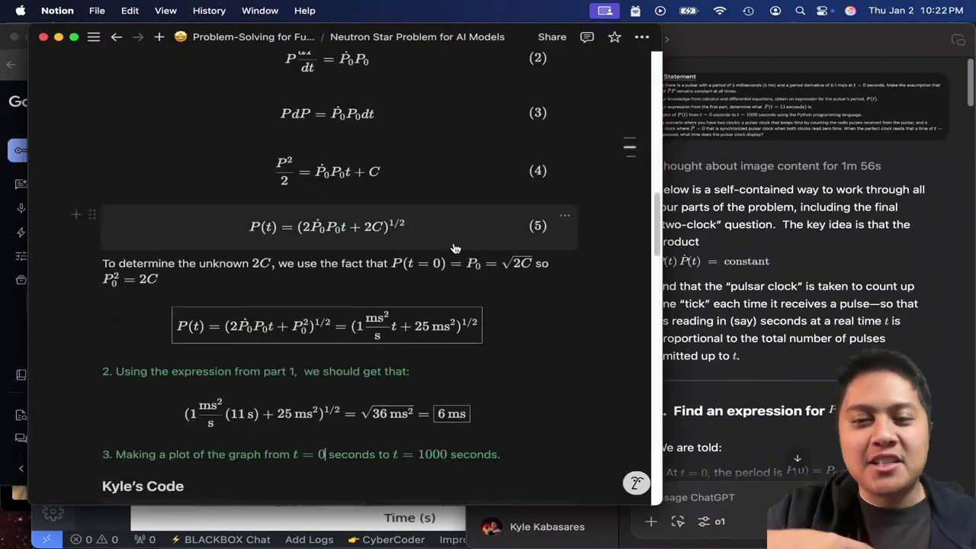
{"action": "scroll", "coordinate": [457, 256], "scroll_direction": "up", "scroll_amount": 5}
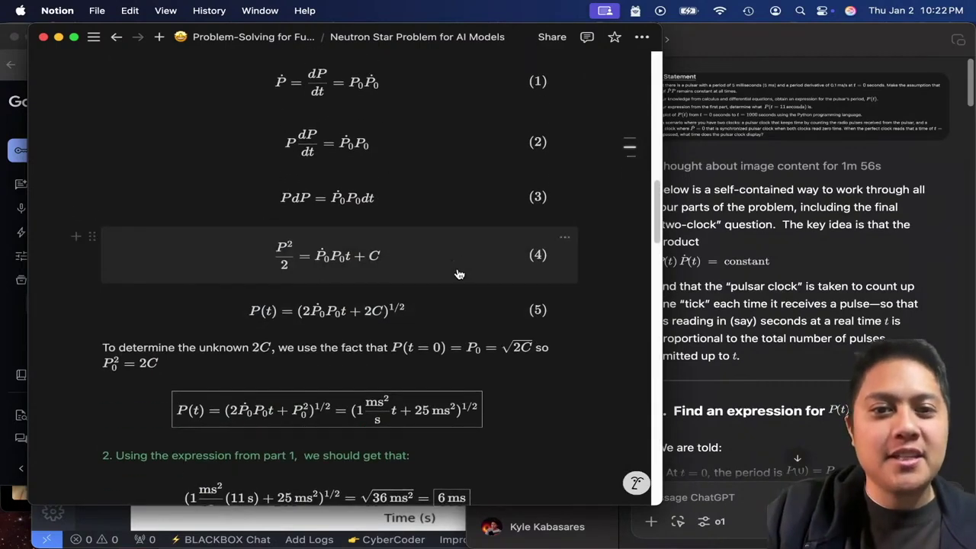
{"action": "scroll", "coordinate": [352, 251], "scroll_direction": "down", "scroll_amount": 5}
{"action": "scroll", "coordinate": [353, 261], "scroll_direction": "down", "scroll_amount": 10}
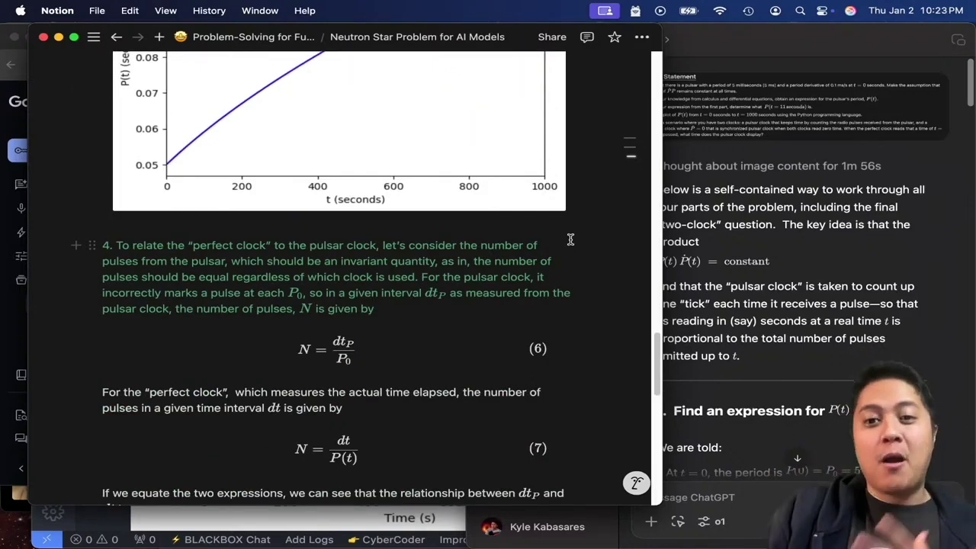
{"action": "scroll", "coordinate": [570, 240], "scroll_direction": "up", "scroll_amount": 15}
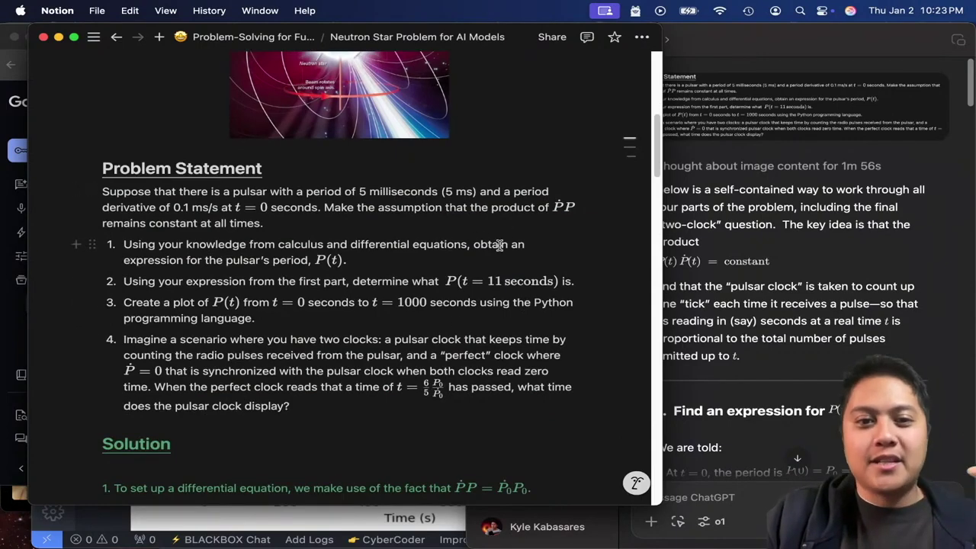
Step: Switch to ChatGPT and look over the start of o1's derivation of P(t) in the screenshot chat
{"action": "left_click", "coordinate": [908, 319]}
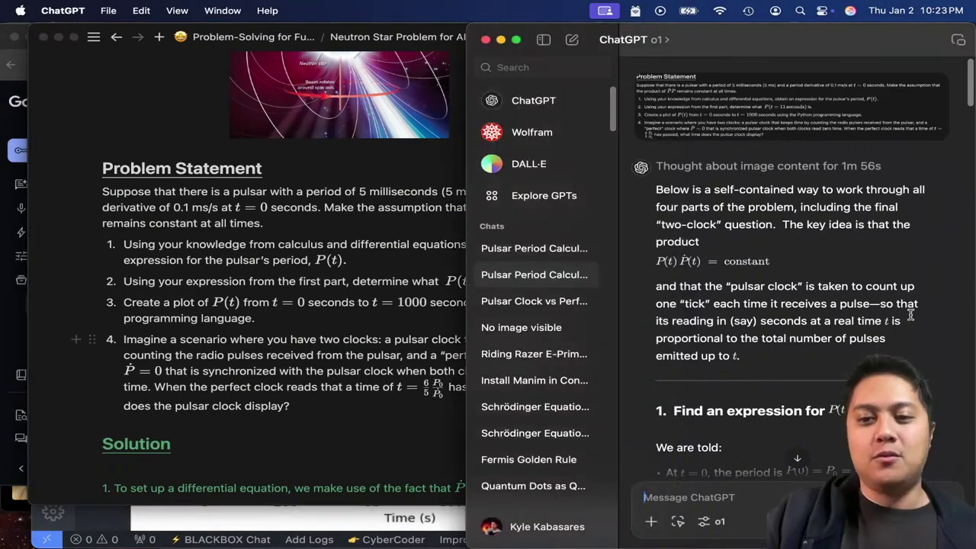
{"action": "scroll", "coordinate": [910, 315], "scroll_direction": "down", "scroll_amount": 10}
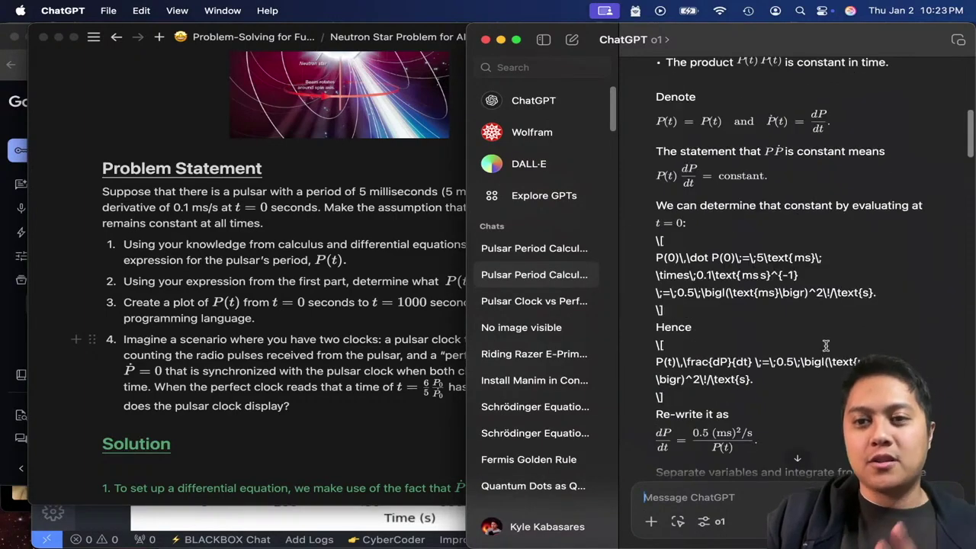
{"action": "scroll", "coordinate": [825, 346], "scroll_direction": "up", "scroll_amount": 5}
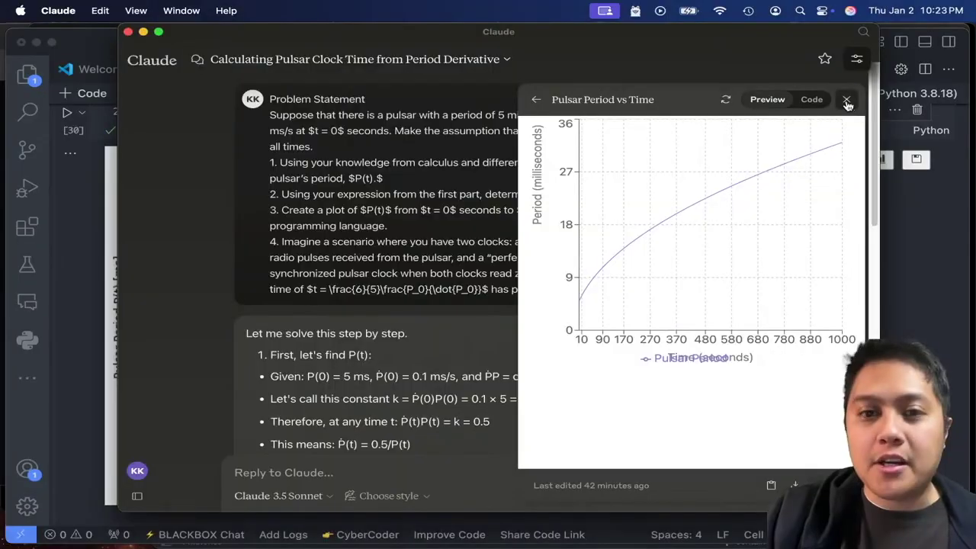
Step: In Claude, close the Pulsar Period vs Time preview, reposition the window, and review the prompt and part 1 derivation
{"action": "left_click", "coordinate": [847, 99]}
{"action": "scroll", "coordinate": [684, 255], "scroll_direction": "down", "scroll_amount": 5}
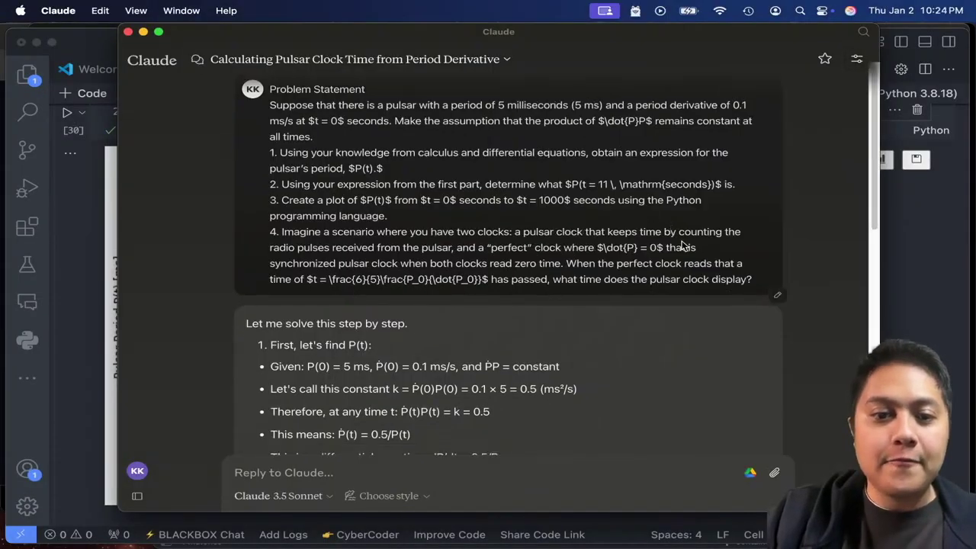
{"action": "scroll", "coordinate": [684, 267], "scroll_direction": "up", "scroll_amount": 1}
{"action": "left_click_drag", "start_coordinate": [693, 39], "coordinate": [735, 39]}
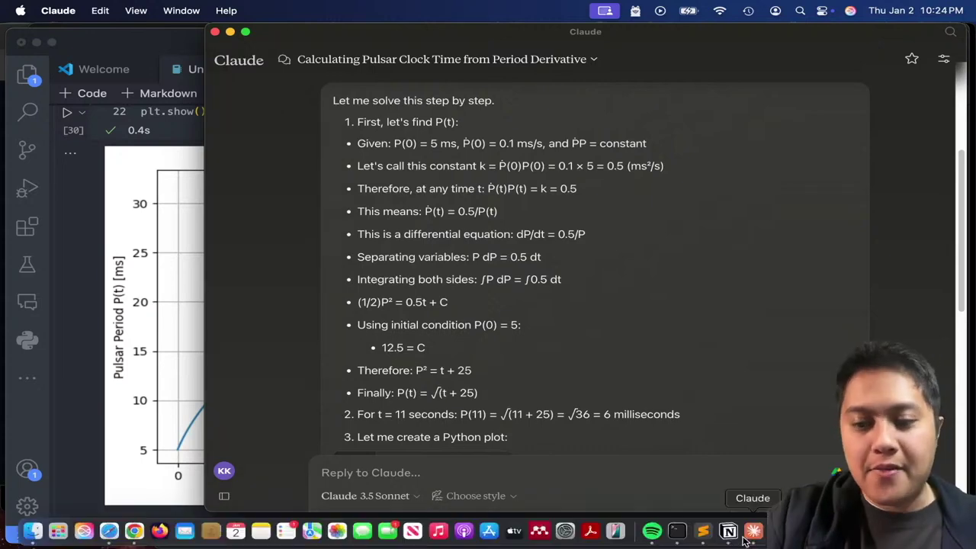
Step: Show the start of the Solution section in the Notion notes alongside the Claude chat, with Claude in front
{"action": "left_click", "coordinate": [788, 530]}
{"action": "left_click", "coordinate": [738, 531]}
{"action": "scroll", "coordinate": [719, 248], "scroll_direction": "up", "scroll_amount": 10}
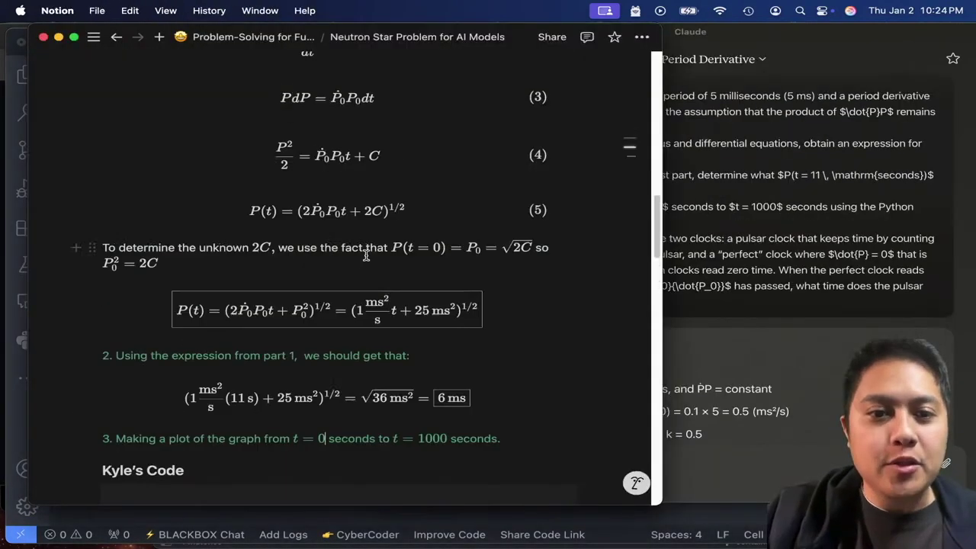
{"action": "scroll", "coordinate": [356, 255], "scroll_direction": "up", "scroll_amount": 10}
{"action": "left_click", "coordinate": [810, 383]}
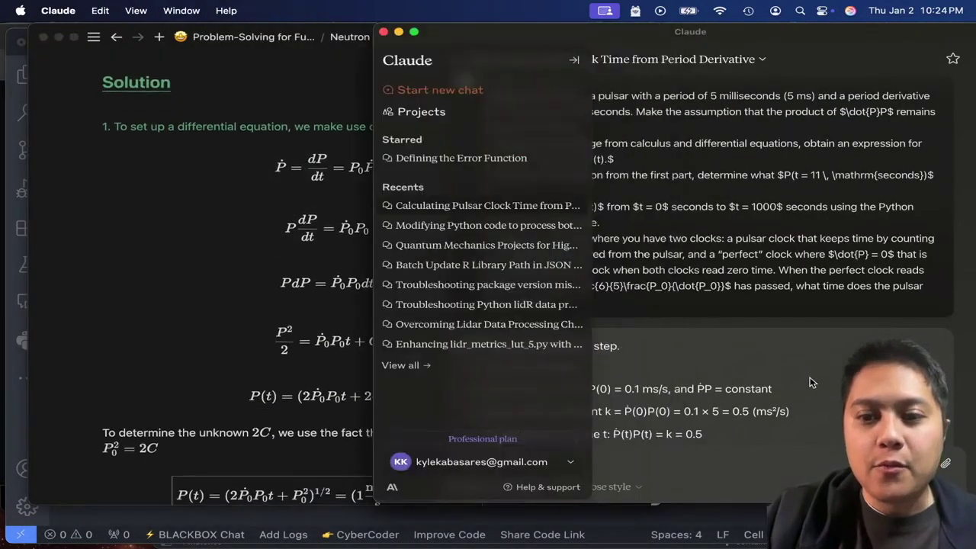
Step: Read Claude's answers to parts 1 and 2, from the given values through P(t) to P(11)
{"action": "scroll", "coordinate": [738, 229], "scroll_direction": "down", "scroll_amount": 10}
{"action": "scroll", "coordinate": [738, 221], "scroll_direction": "up", "scroll_amount": 2}
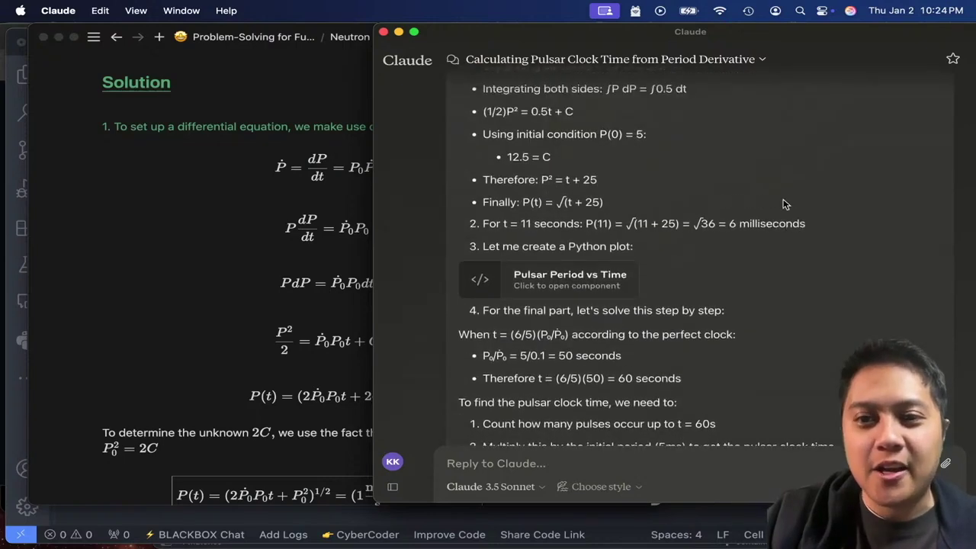
{"action": "scroll", "coordinate": [737, 221], "scroll_direction": "up", "scroll_amount": 5}
{"action": "scroll", "coordinate": [510, 357], "scroll_direction": "up", "scroll_amount": 8}
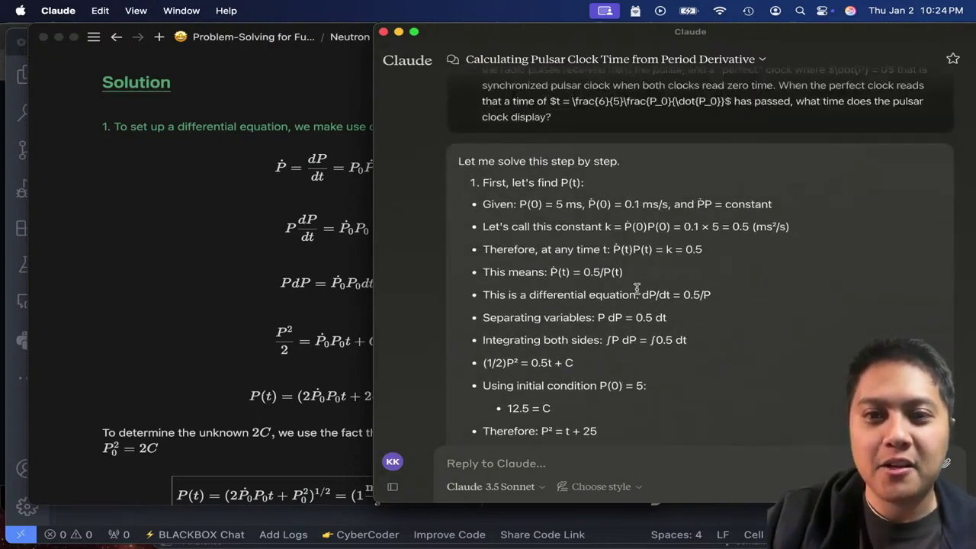
{"action": "scroll", "coordinate": [577, 195], "scroll_direction": "down", "scroll_amount": 9}
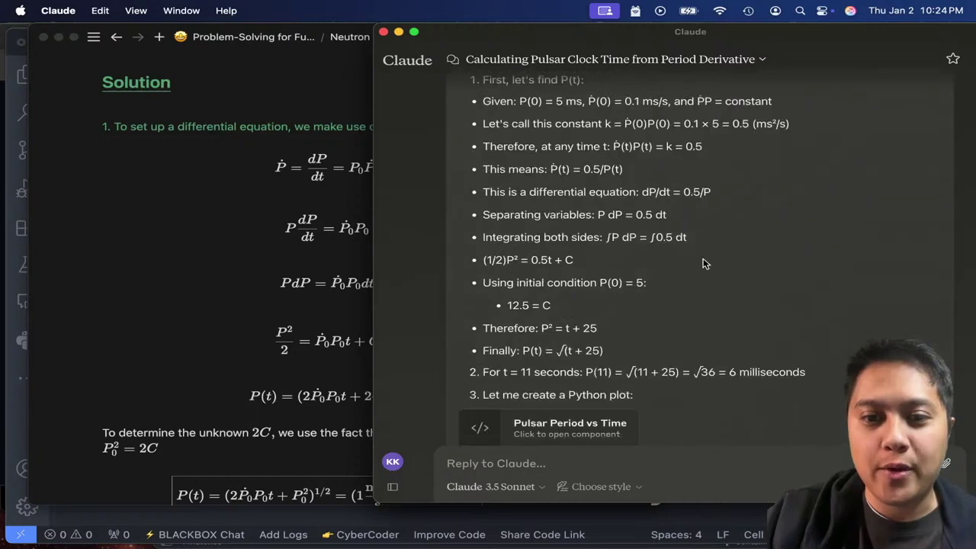
{"action": "scroll", "coordinate": [707, 381], "scroll_direction": "down", "scroll_amount": 1}
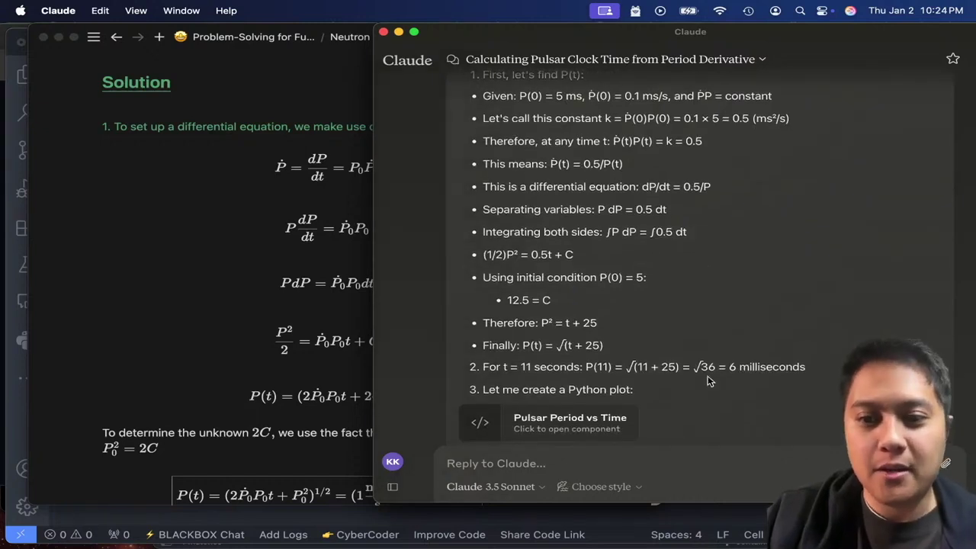
Step: Compare Claude's P(t) expression with the boxed one in the Notion notes, and continue to its part 4 reasoning
{"action": "left_click", "coordinate": [240, 311]}
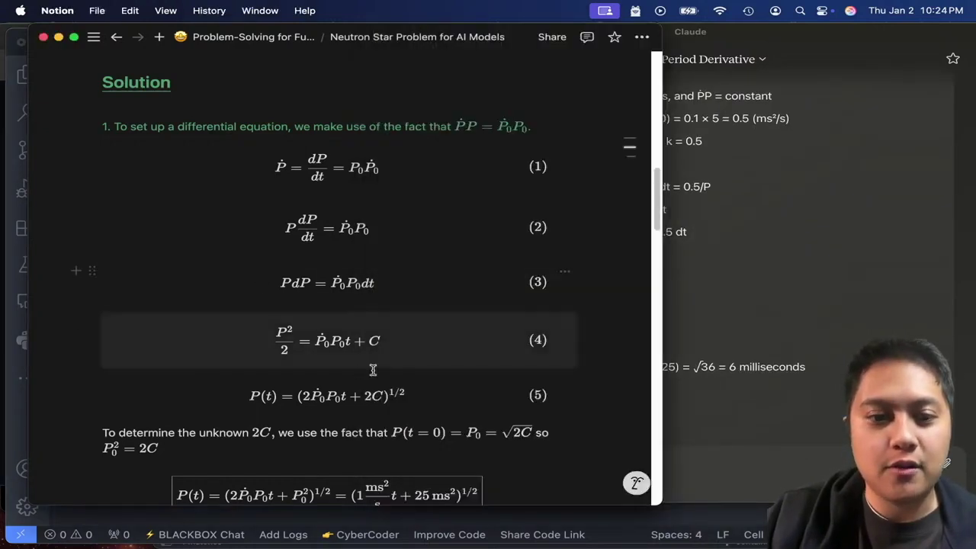
{"action": "scroll", "coordinate": [417, 385], "scroll_direction": "down", "scroll_amount": 3}
{"action": "left_click", "coordinate": [745, 338]}
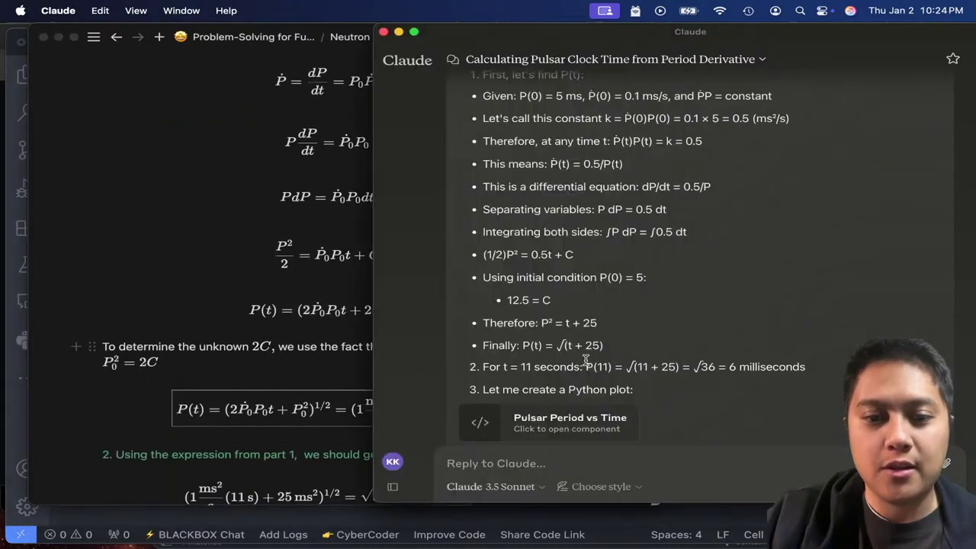
{"action": "scroll", "coordinate": [707, 373], "scroll_direction": "down", "scroll_amount": 1}
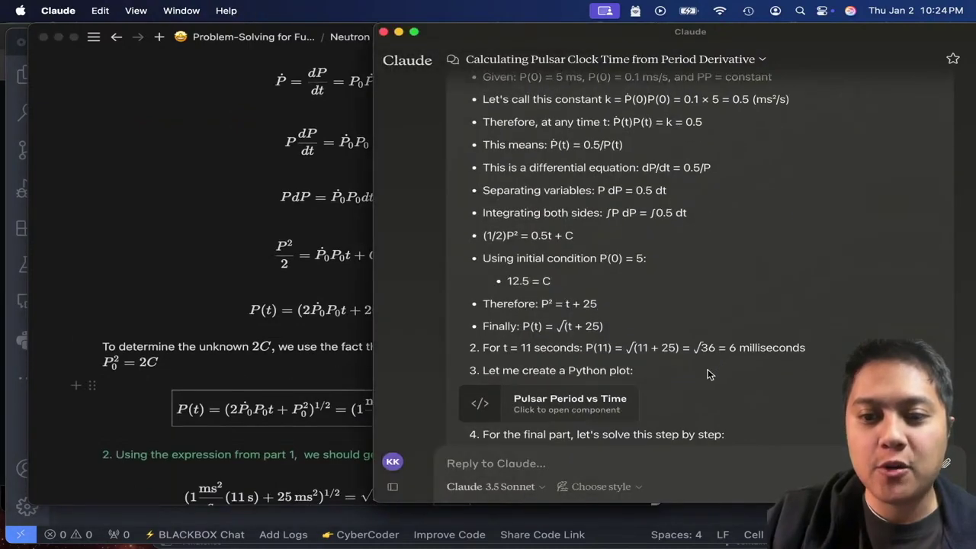
{"action": "scroll", "coordinate": [746, 342], "scroll_direction": "down", "scroll_amount": 8}
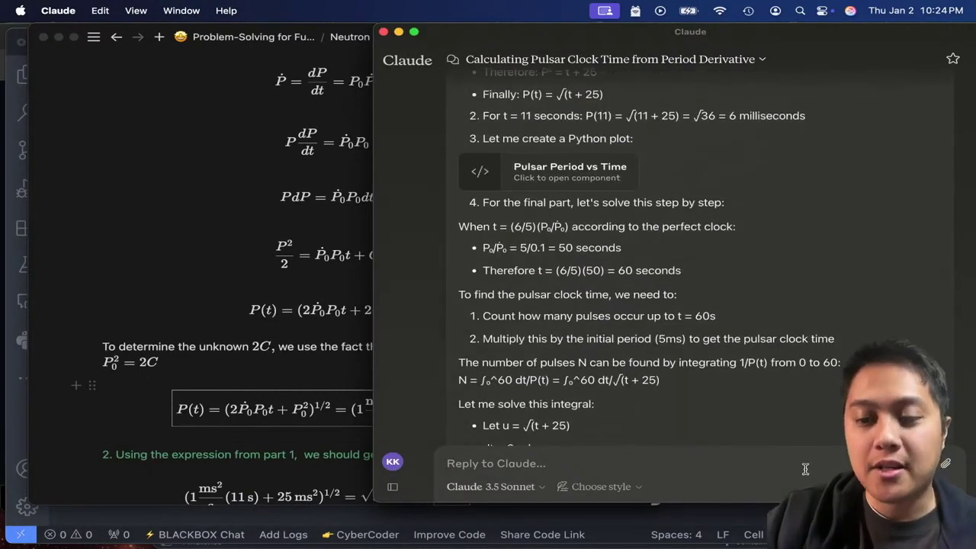
Step: Open Claude's Pulsar Period vs Time plot, move the window into full view, inspect the curve, and close the preview
{"action": "left_click", "coordinate": [568, 183]}
{"action": "left_click_drag", "start_coordinate": [751, 59], "coordinate": [409, 43]}
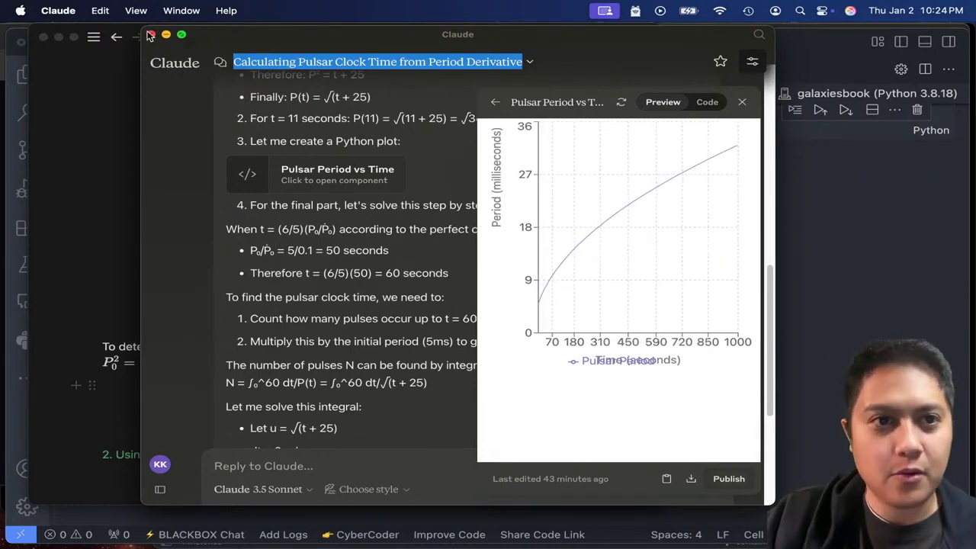
{"action": "left_click_drag", "start_coordinate": [144, 25], "coordinate": [2, 22]}
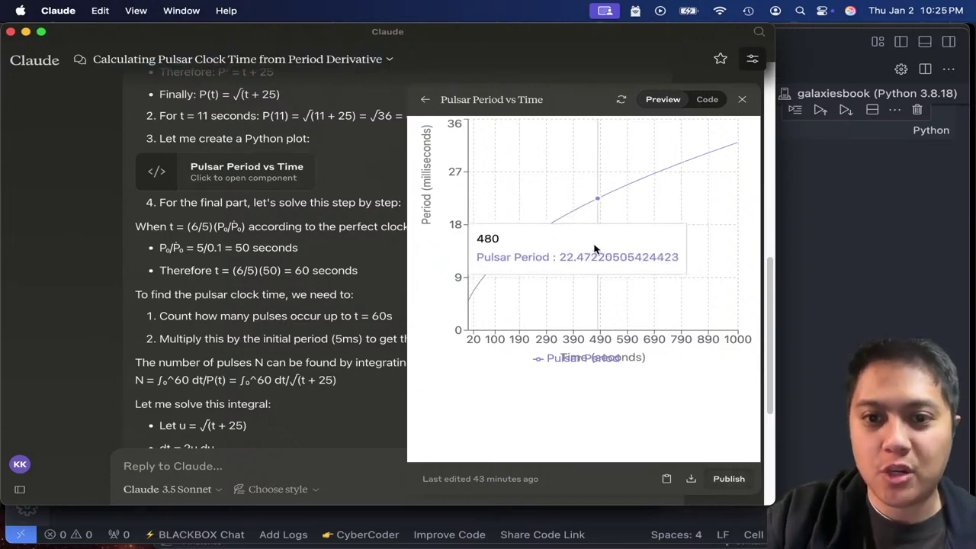
{"action": "scroll", "coordinate": [671, 175], "scroll_direction": "down", "scroll_amount": 2}
{"action": "left_click", "coordinate": [742, 99]}
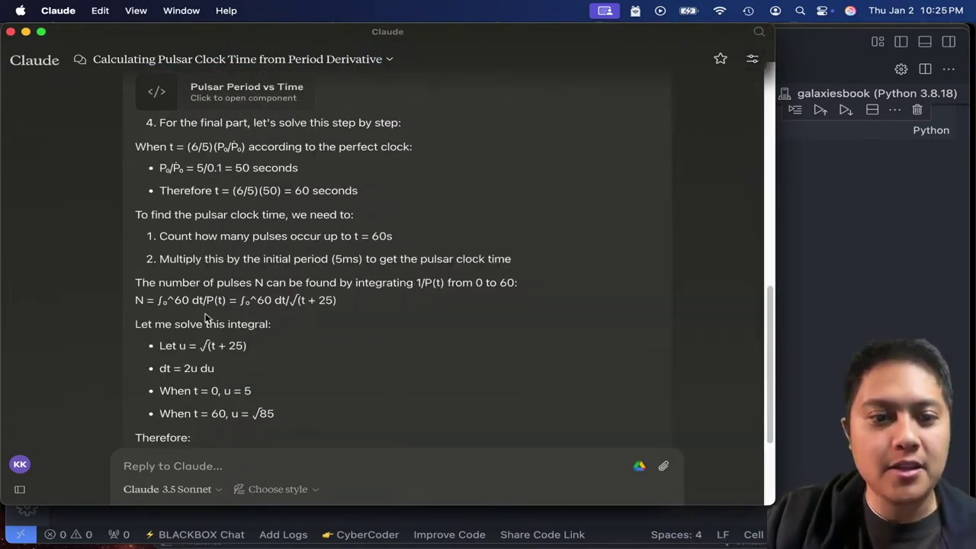
Step: Read Claude's part 4 integral and check it against the part 4 derivation and Mathematica solution in the Notion notes
{"action": "scroll", "coordinate": [203, 311], "scroll_direction": "down", "scroll_amount": 3}
{"action": "left_click_drag", "start_coordinate": [531, 53], "coordinate": [717, 57]}
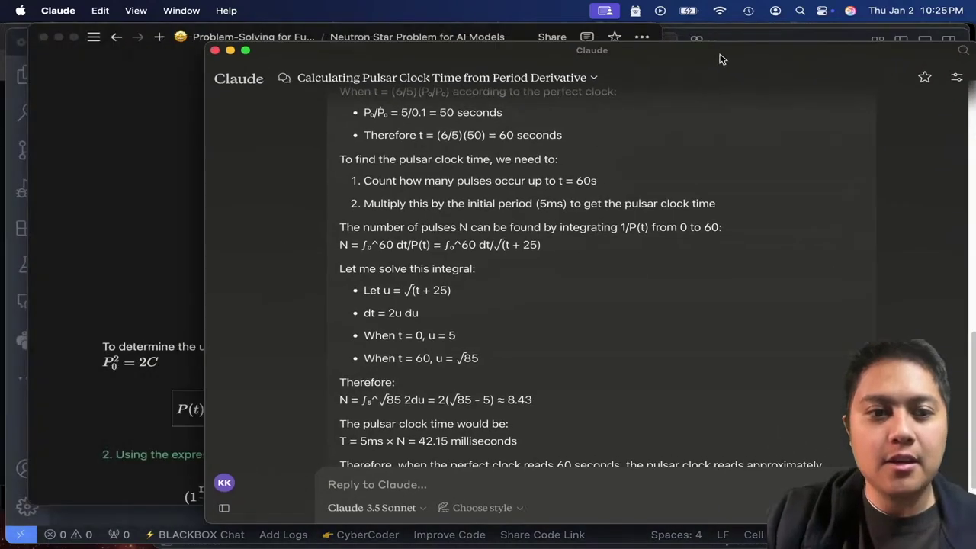
{"action": "left_click", "coordinate": [142, 283]}
{"action": "scroll", "coordinate": [410, 274], "scroll_direction": "down", "scroll_amount": 10}
{"action": "scroll", "coordinate": [410, 274], "scroll_direction": "down", "scroll_amount": 15}
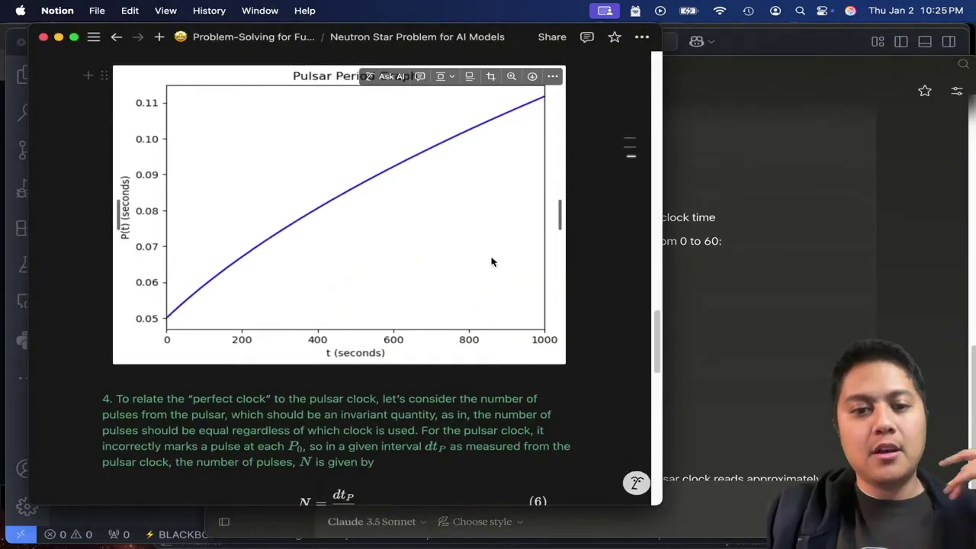
{"action": "scroll", "coordinate": [545, 333], "scroll_direction": "up", "scroll_amount": 3}
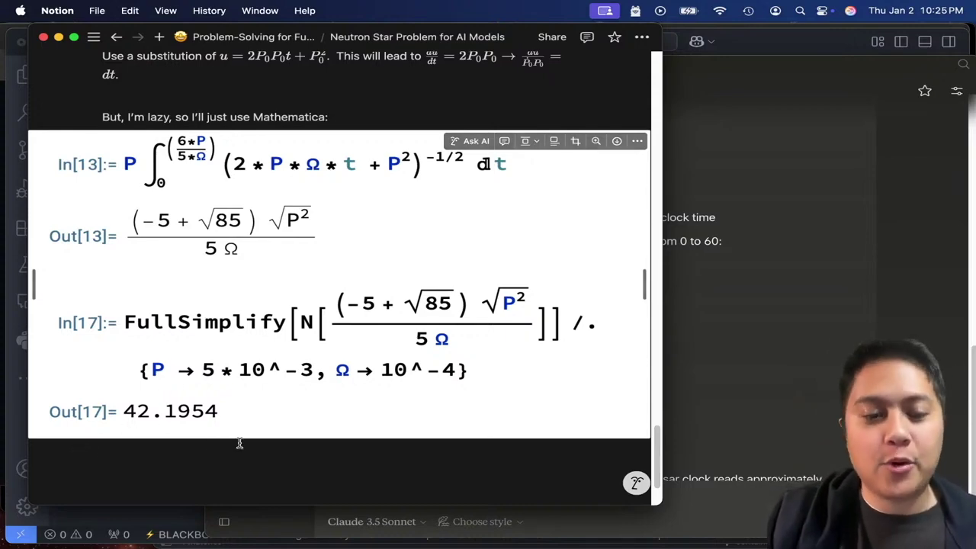
Step: Return to Claude and highlight the pulsar clock reading, including its units, at the end of the final answer
{"action": "left_click", "coordinate": [813, 396]}
{"action": "scroll", "coordinate": [534, 343], "scroll_direction": "down", "scroll_amount": 3}
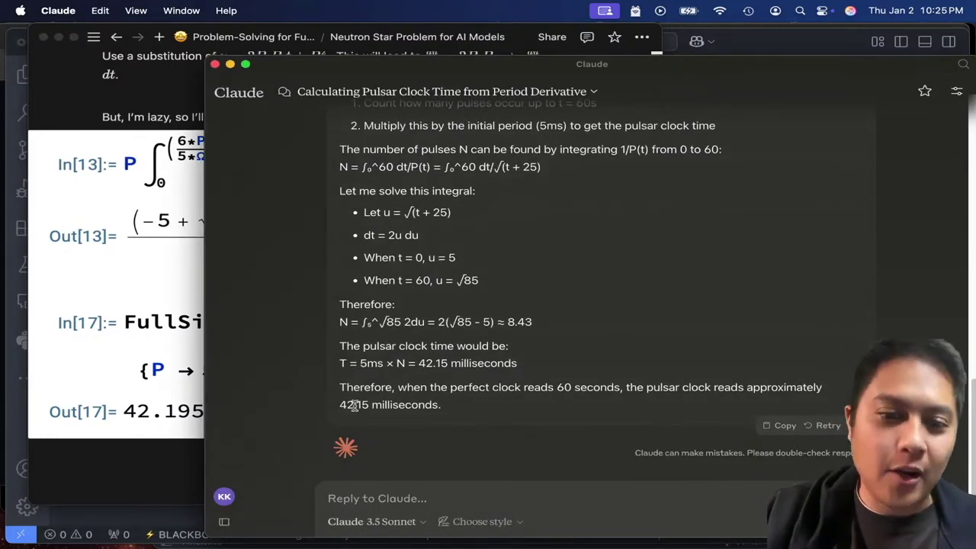
{"action": "left_click_drag", "start_coordinate": [442, 405], "coordinate": [333, 406]}
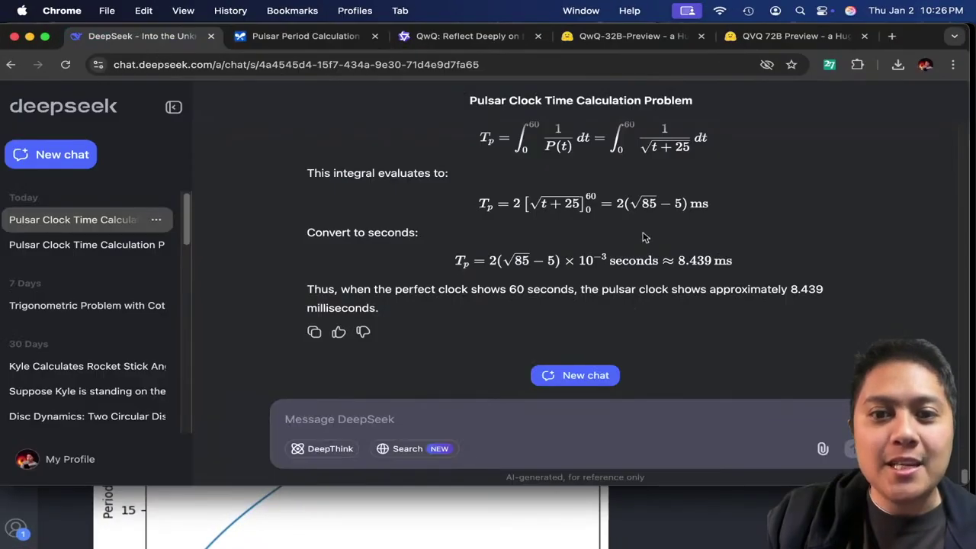
Step: Switch to DeepSeek in Chrome, open the screenshot-prompt pulsar chat, and skim its reasoning back to the uploaded image
{"action": "scroll", "coordinate": [642, 237], "scroll_direction": "up", "scroll_amount": 10}
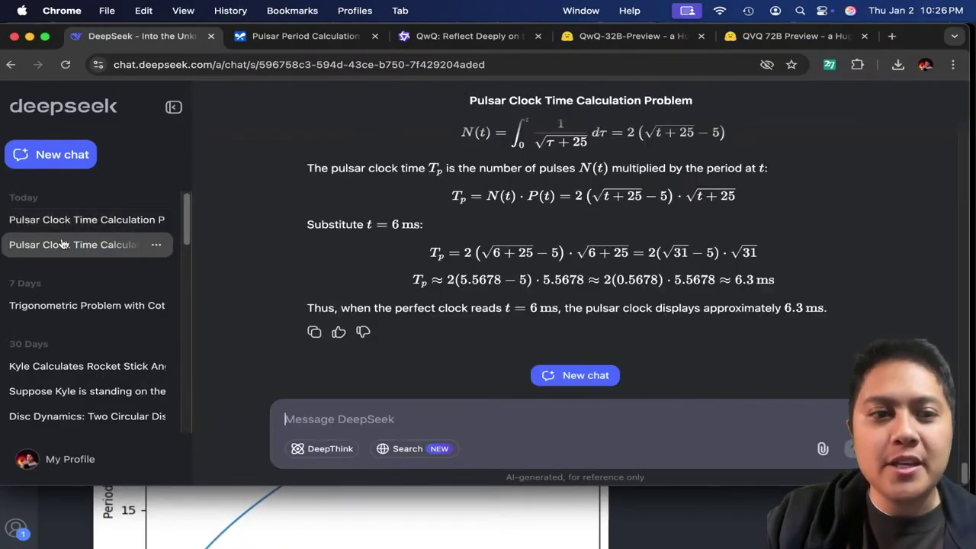
{"action": "scroll", "coordinate": [644, 271], "scroll_direction": "up", "scroll_amount": 15}
{"action": "scroll", "coordinate": [645, 271], "scroll_direction": "up", "scroll_amount": 20}
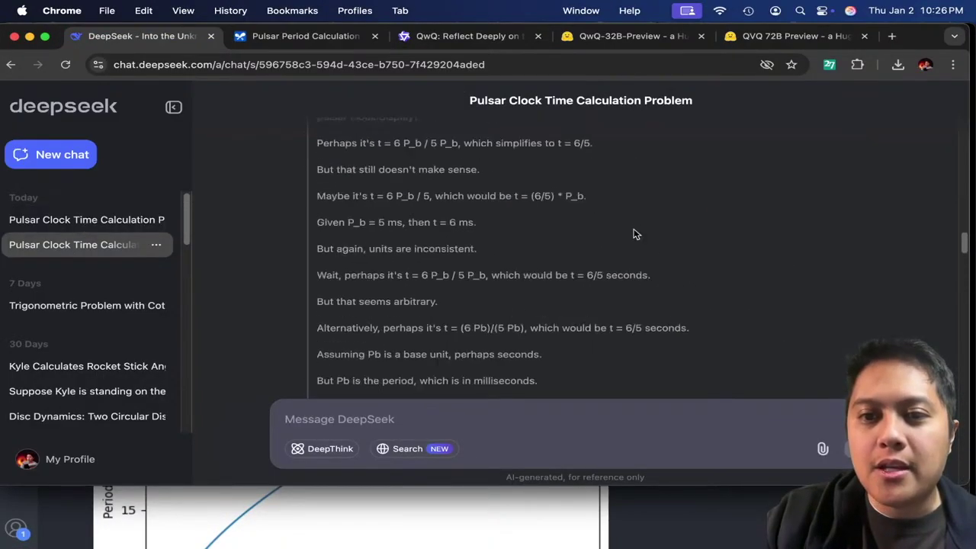
{"action": "scroll", "coordinate": [654, 271], "scroll_direction": "down", "scroll_amount": 10}
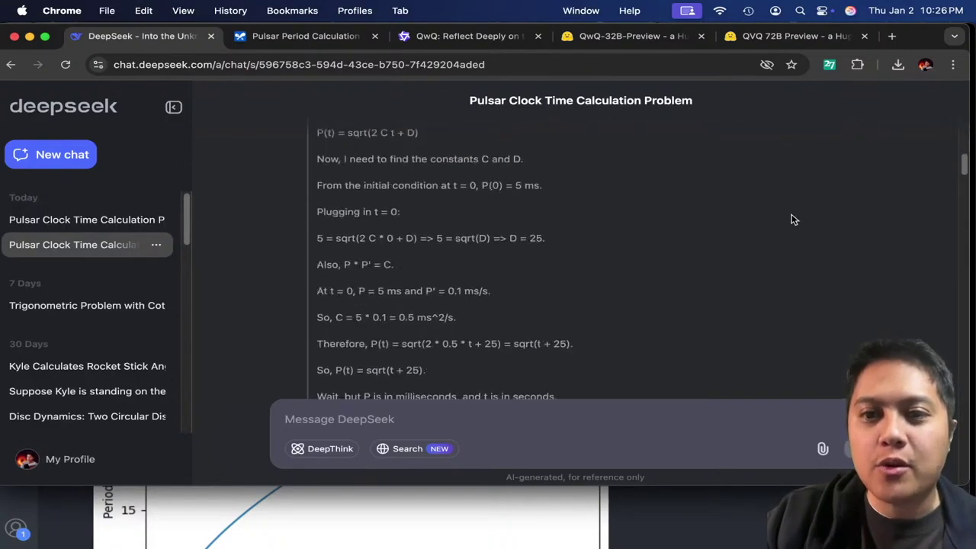
{"action": "scroll", "coordinate": [790, 218], "scroll_direction": "up", "scroll_amount": 10}
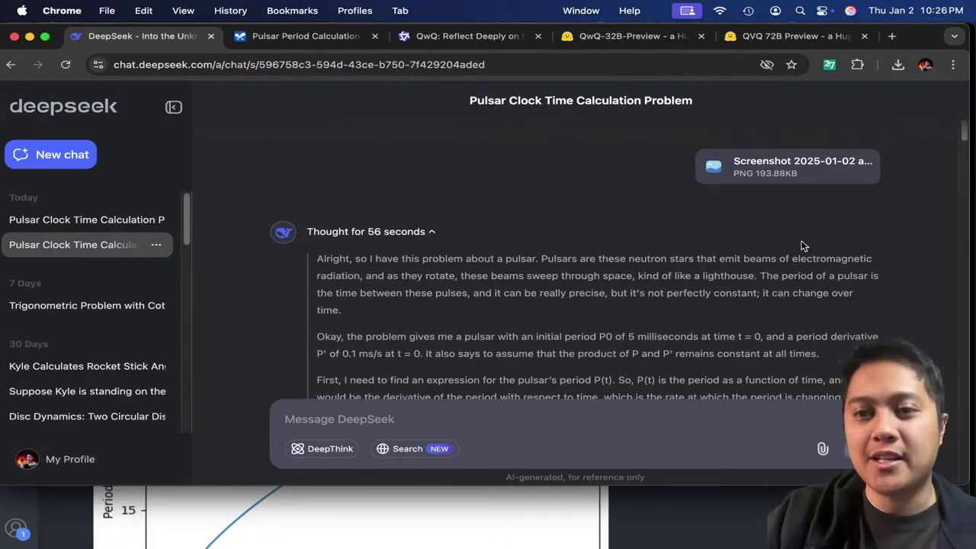
{"action": "scroll", "coordinate": [835, 291], "scroll_direction": "down", "scroll_amount": 10}
{"action": "scroll", "coordinate": [826, 293], "scroll_direction": "up", "scroll_amount": 10}
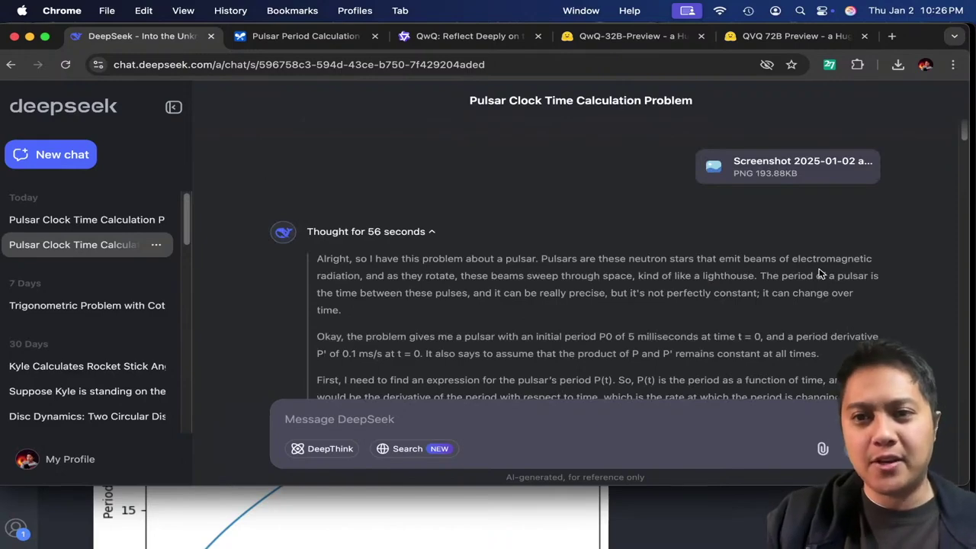
Step: View the uploaded problem-statement screenshot, close it, and skim DeepSeek's reasoning down to the step-by-step derivation of P(t)
{"action": "left_click", "coordinate": [819, 161]}
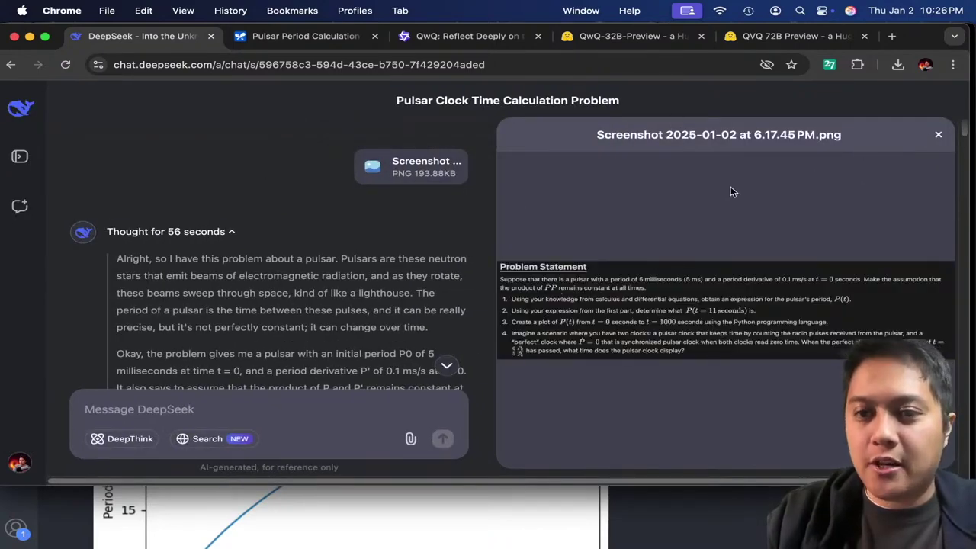
{"action": "left_click", "coordinate": [938, 134]}
{"action": "scroll", "coordinate": [632, 239], "scroll_direction": "down", "scroll_amount": 15}
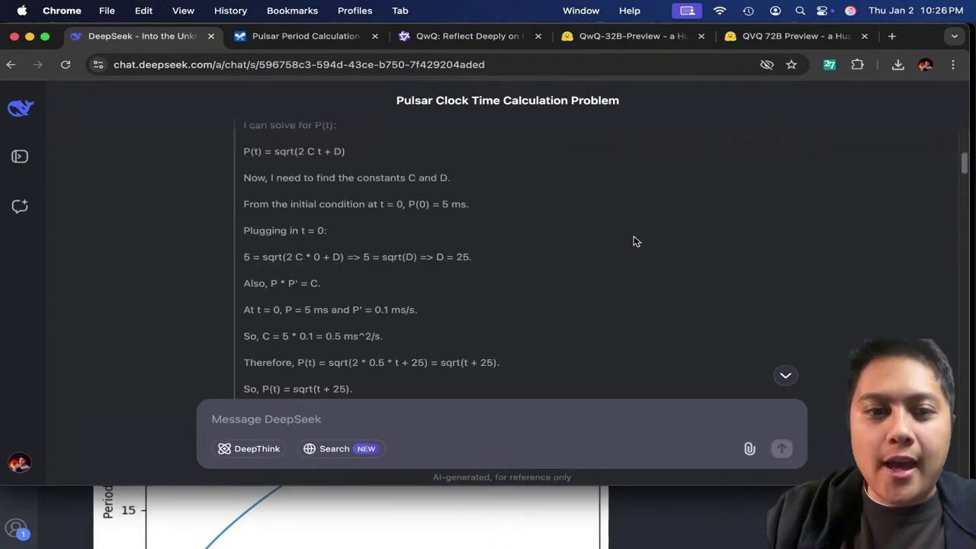
{"action": "scroll", "coordinate": [768, 262], "scroll_direction": "down", "scroll_amount": 20}
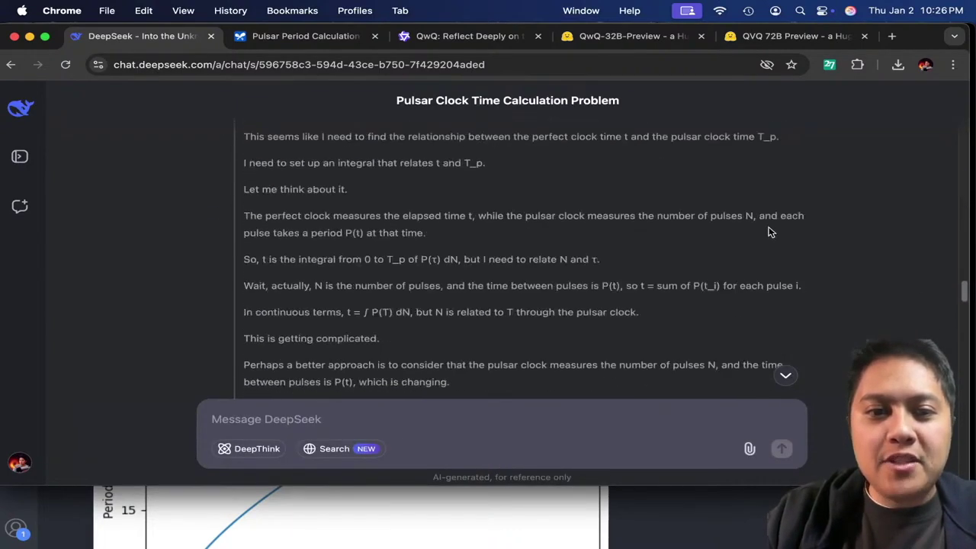
{"action": "scroll", "coordinate": [788, 234], "scroll_direction": "down", "scroll_amount": 15}
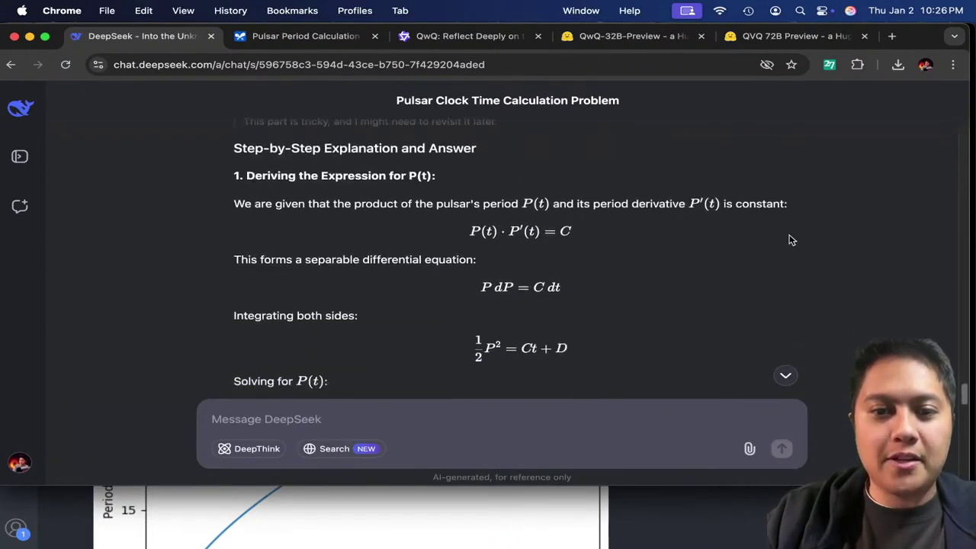
Step: Move the DeepSeek window aside and locate the part 1 period derivation in the Notion notes for side-by-side comparison
{"action": "left_click_drag", "start_coordinate": [19, 30], "coordinate": [418, 58]}
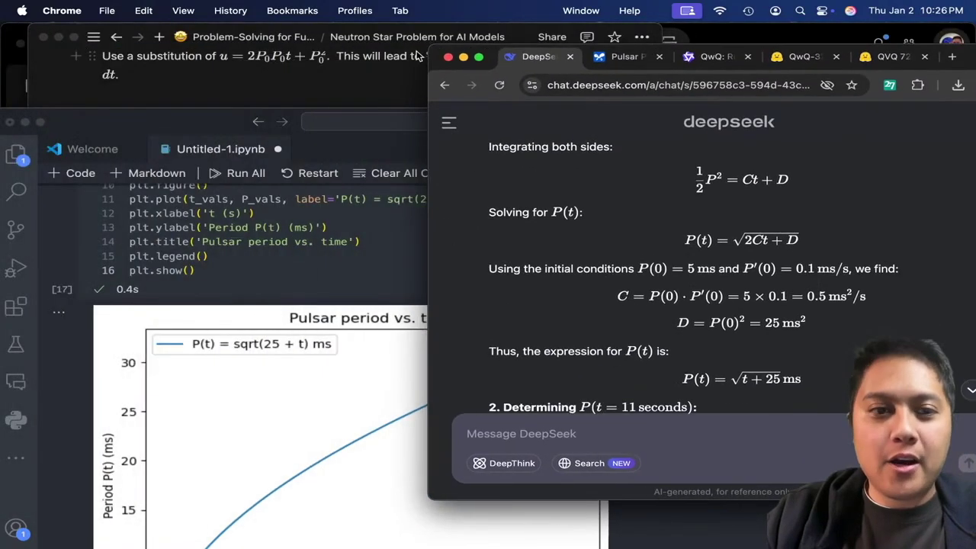
{"action": "left_click", "coordinate": [256, 86]}
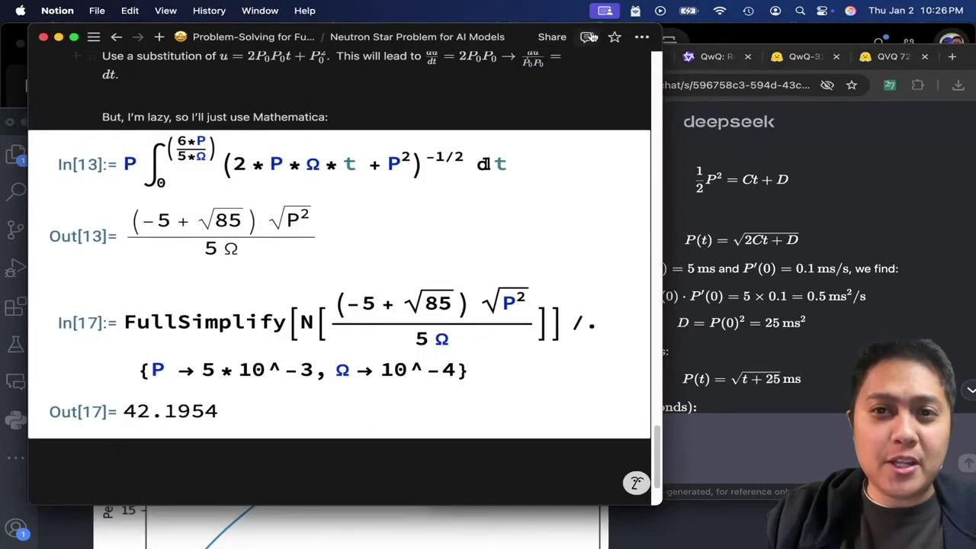
{"action": "scroll", "coordinate": [602, 200], "scroll_direction": "up", "scroll_amount": 10}
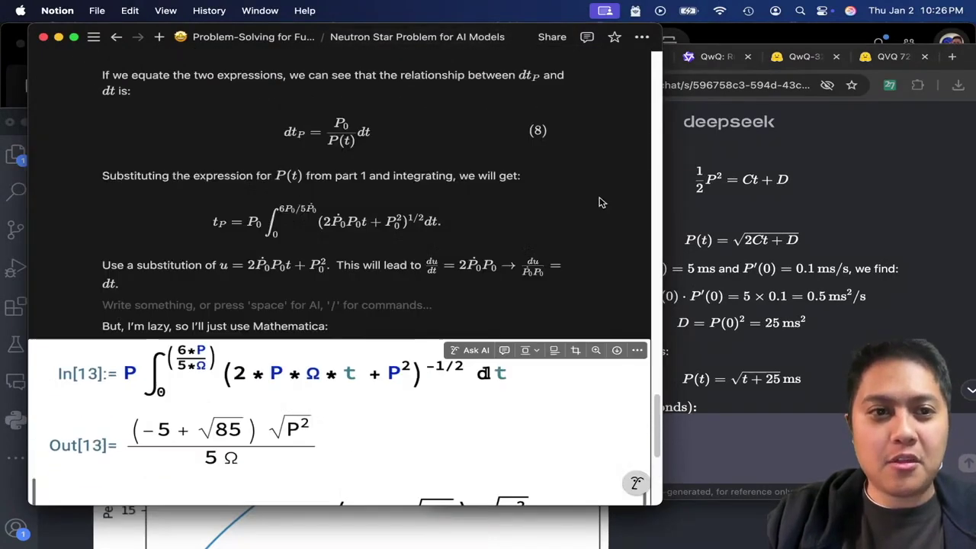
{"action": "scroll", "coordinate": [588, 211], "scroll_direction": "down", "scroll_amount": 3}
{"action": "scroll", "coordinate": [588, 211], "scroll_direction": "up", "scroll_amount": 15}
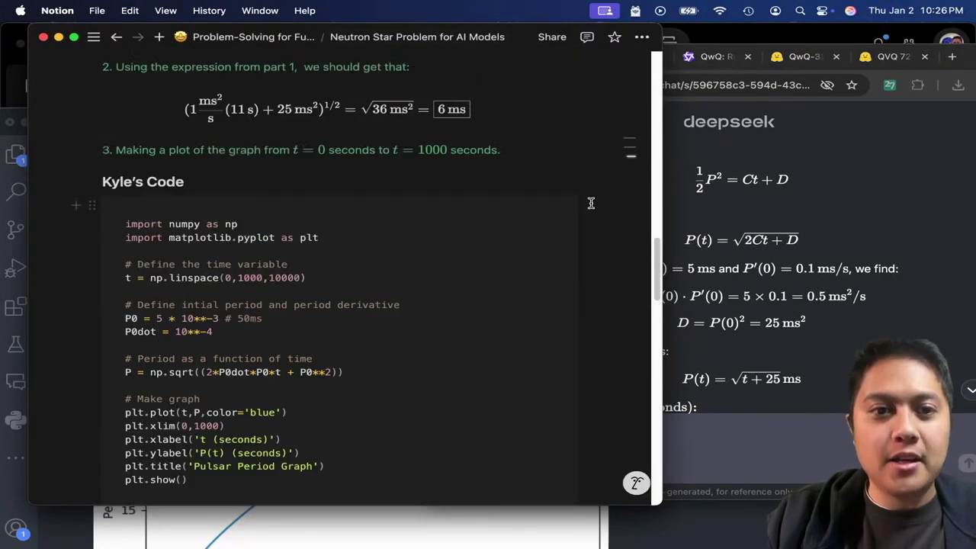
{"action": "scroll", "coordinate": [562, 202], "scroll_direction": "up", "scroll_amount": 5}
{"action": "scroll", "coordinate": [457, 266], "scroll_direction": "down", "scroll_amount": 1}
{"action": "key", "text": "super+Tab"}
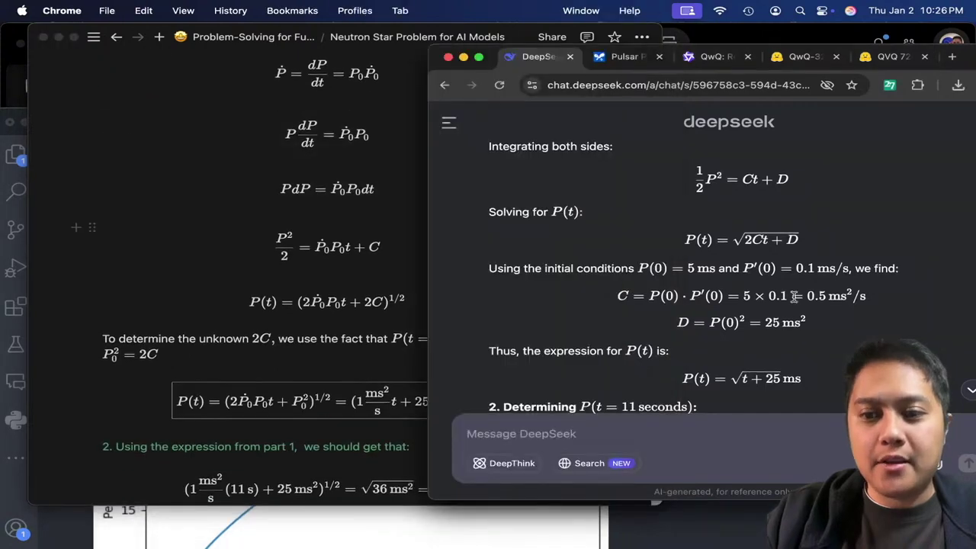
Step: Check DeepSeek's P(t) expression and P(11 seconds) result against parts 1 and 2 of the Notion solution
{"action": "scroll", "coordinate": [339, 350], "scroll_direction": "down", "scroll_amount": 2}
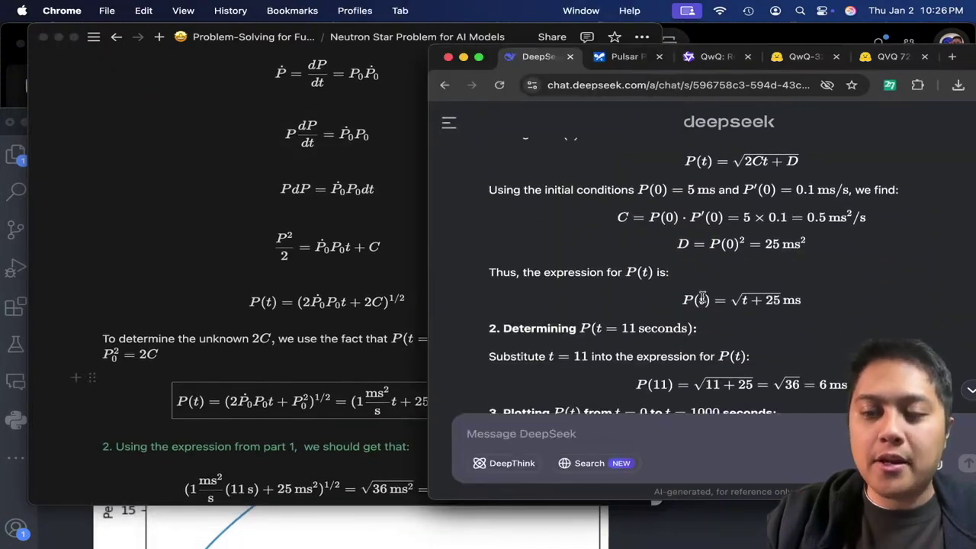
{"action": "key", "text": "super+Tab"}
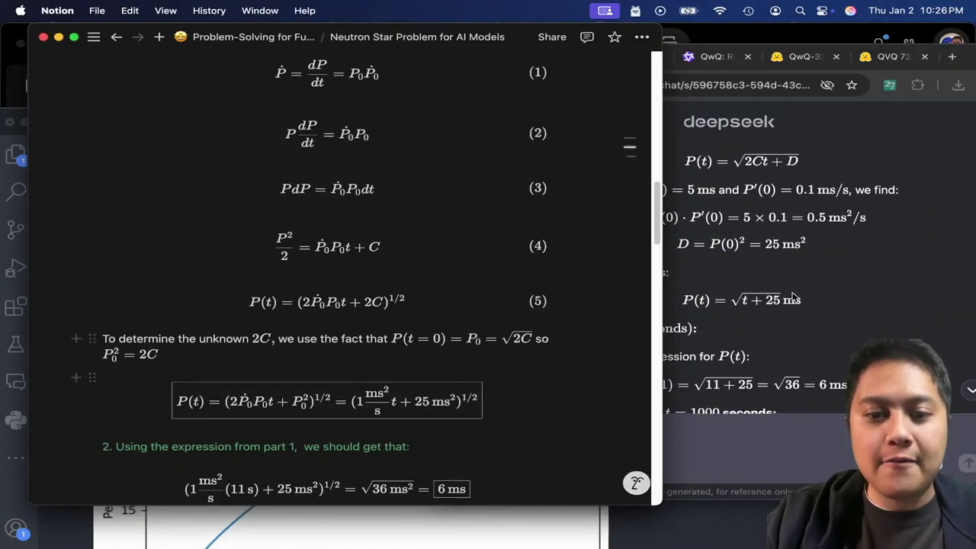
{"action": "scroll", "coordinate": [395, 415], "scroll_direction": "down", "scroll_amount": 1}
{"action": "scroll", "coordinate": [459, 401], "scroll_direction": "down", "scroll_amount": 5}
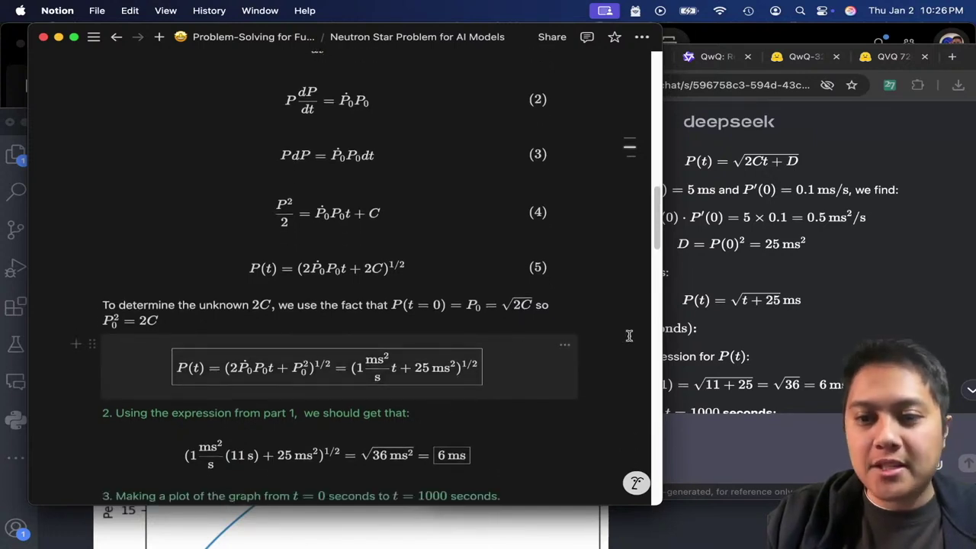
{"action": "left_click", "coordinate": [789, 317]}
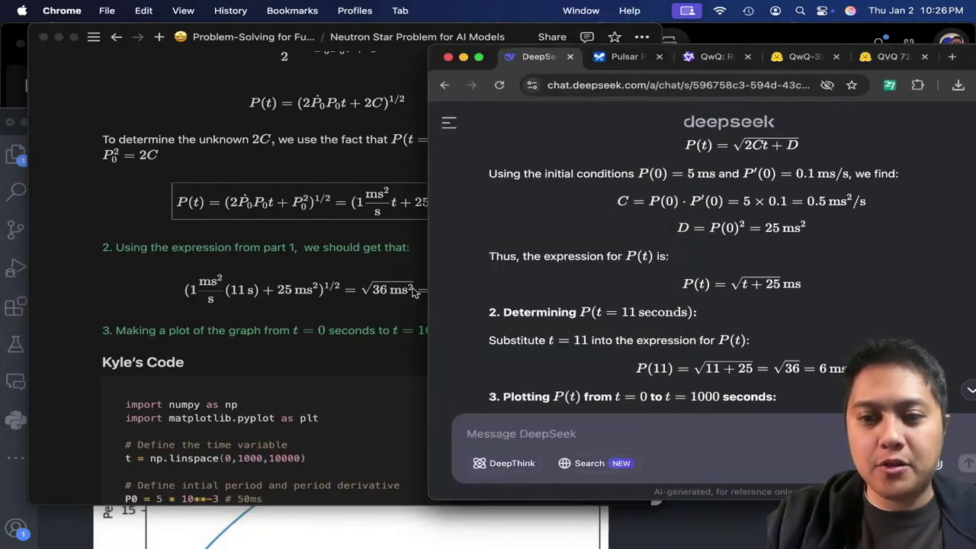
{"action": "left_click", "coordinate": [57, 55]}
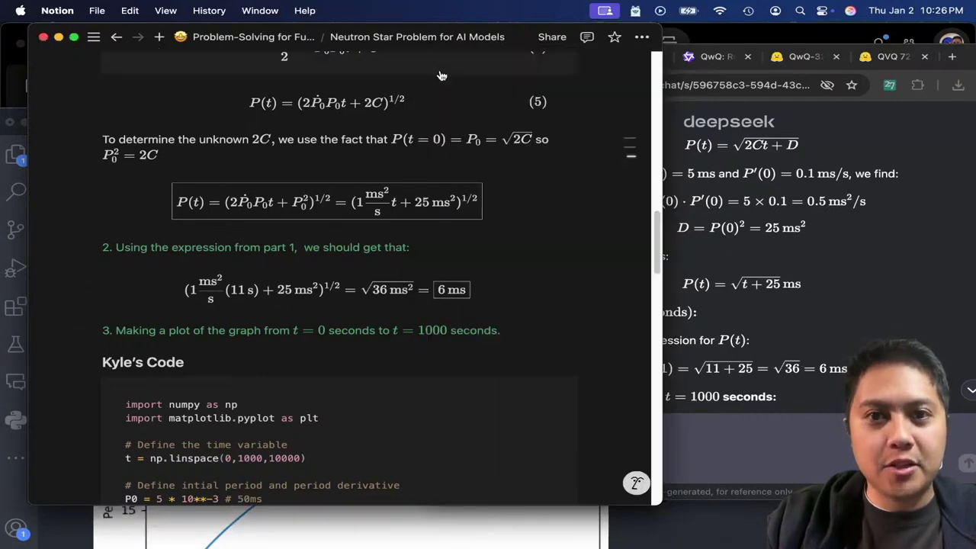
Step: Shift the Notion window slightly and read on to the part 3 plotting code in both the notes and DeepSeek's answer
{"action": "left_click_drag", "start_coordinate": [521, 42], "coordinate": [487, 42]}
{"action": "scroll", "coordinate": [381, 266], "scroll_direction": "down", "scroll_amount": 8}
{"action": "left_click", "coordinate": [844, 288]}
{"action": "scroll", "coordinate": [844, 289], "scroll_direction": "down", "scroll_amount": 10}
Step: Switch to the VS Code notebook, bring its window into full view, and examine the DeepSeek section's code and Pulsar Period over Time plot
{"action": "left_click", "coordinate": [717, 513]}
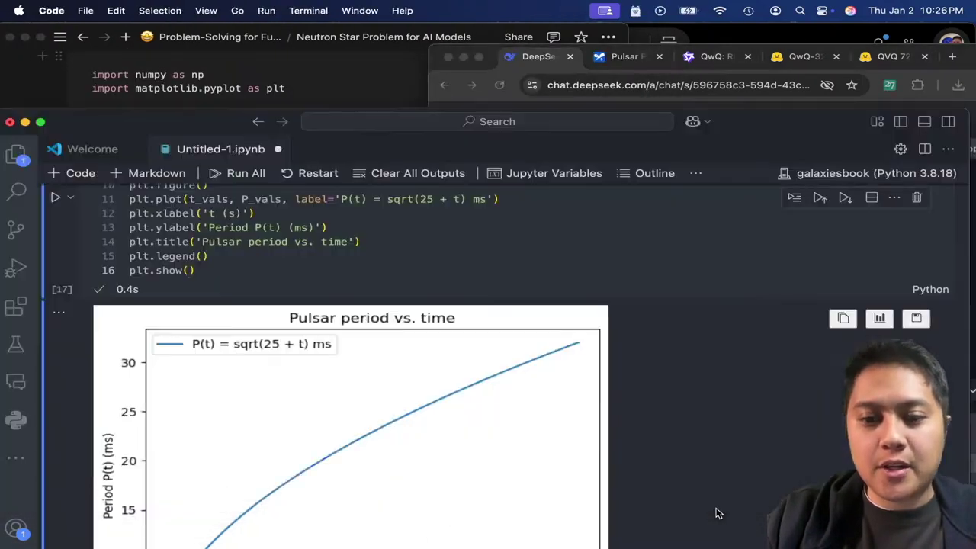
{"action": "double_click", "coordinate": [199, 122]}
{"action": "scroll", "coordinate": [501, 294], "scroll_direction": "down", "scroll_amount": 20}
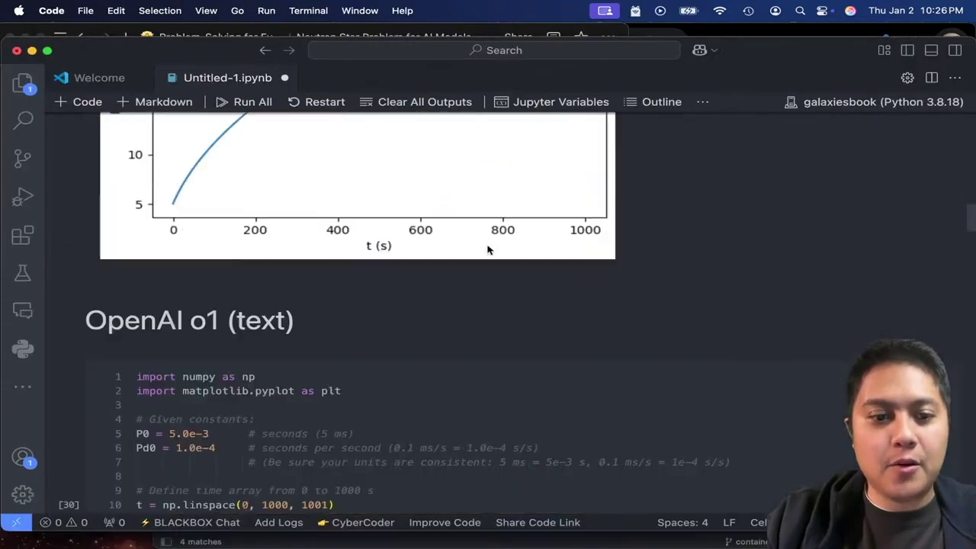
{"action": "scroll", "coordinate": [451, 229], "scroll_direction": "down", "scroll_amount": 5}
{"action": "scroll", "coordinate": [458, 242], "scroll_direction": "up", "scroll_amount": 12}
{"action": "scroll", "coordinate": [506, 280], "scroll_direction": "up", "scroll_amount": 15}
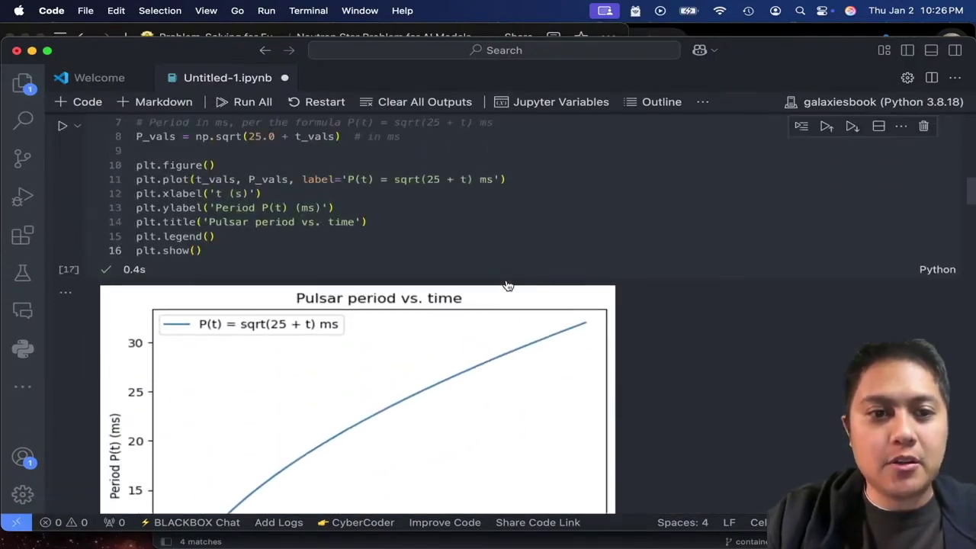
{"action": "scroll", "coordinate": [507, 280], "scroll_direction": "down", "scroll_amount": 10}
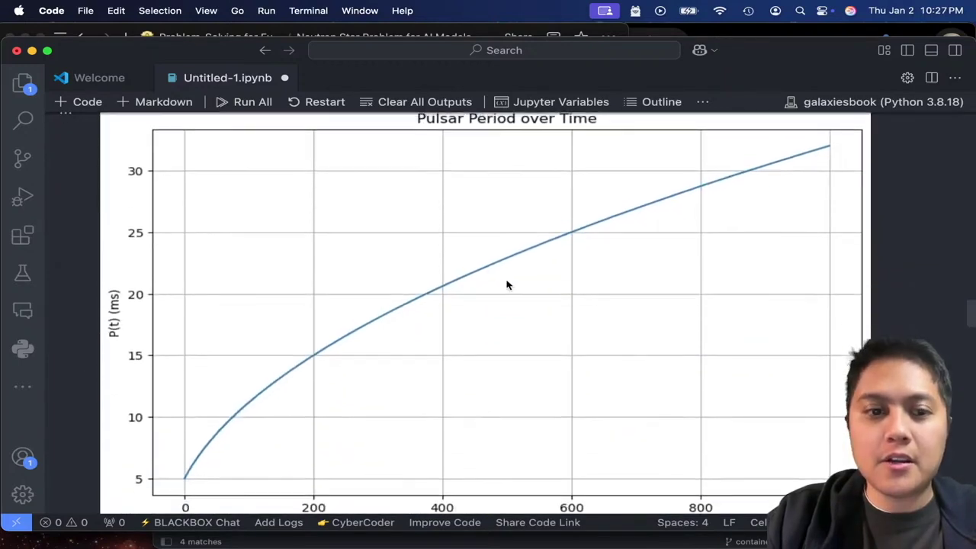
{"action": "scroll", "coordinate": [775, 183], "scroll_direction": "up", "scroll_amount": 8}
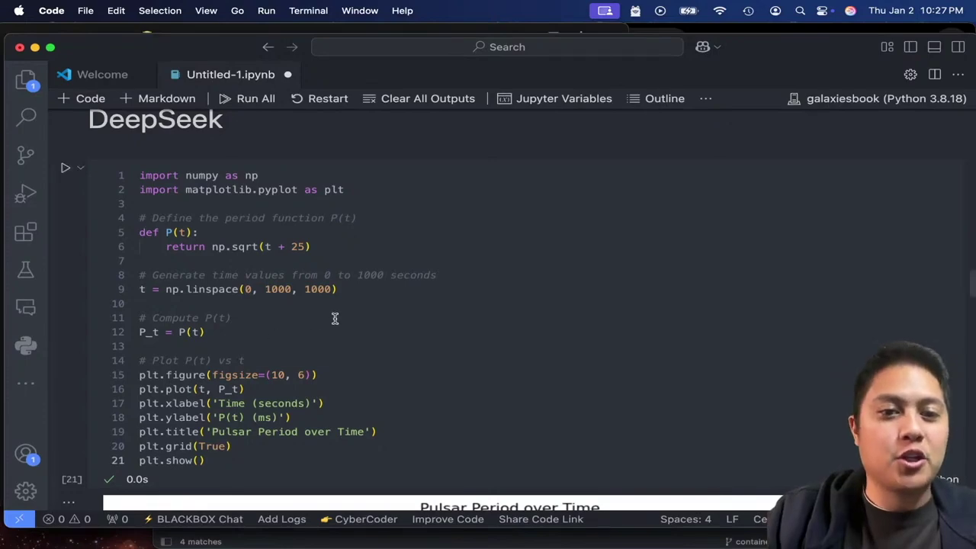
{"action": "scroll", "coordinate": [334, 318], "scroll_direction": "down", "scroll_amount": 5}
{"action": "scroll", "coordinate": [335, 318], "scroll_direction": "up", "scroll_amount": 6}
Step: Lower the VS Code window, show the reference plot in the Notion notes, and return to DeepSeek's Python code
{"action": "left_click_drag", "start_coordinate": [118, 50], "coordinate": [139, 113]}
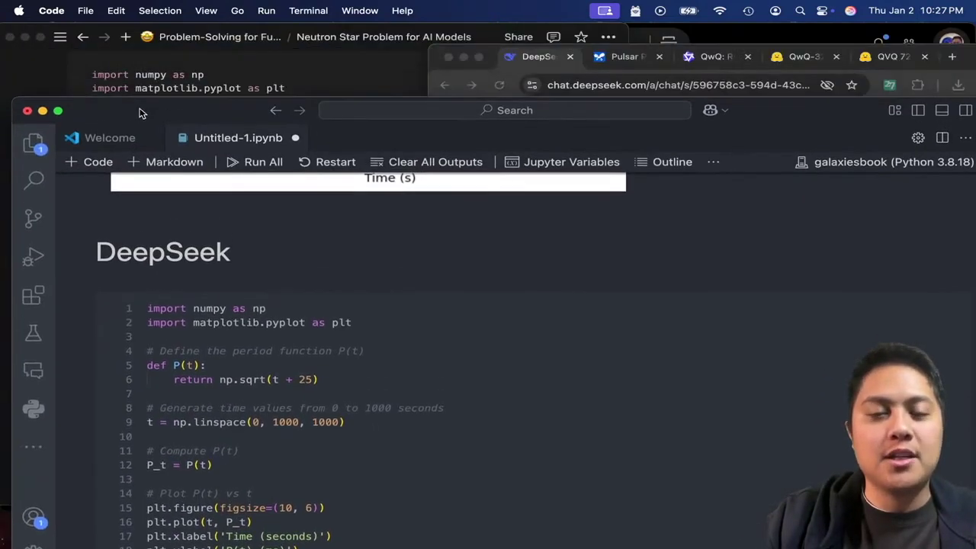
{"action": "left_click", "coordinate": [305, 83]}
{"action": "scroll", "coordinate": [470, 224], "scroll_direction": "down", "scroll_amount": 5}
{"action": "key", "text": "super+Tab"}
{"action": "left_click", "coordinate": [971, 70]}
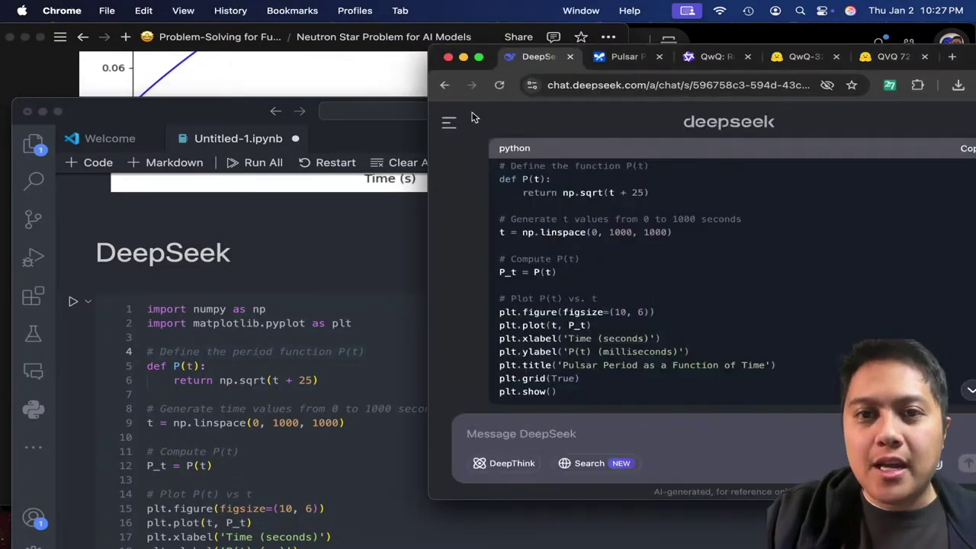
Step: Bring the DeepSeek window into full view and locate part 4, Time Displayed by the Pulsar Clock
{"action": "left_click_drag", "start_coordinate": [481, 70], "coordinate": [408, 69]}
{"action": "scroll", "coordinate": [859, 334], "scroll_direction": "down", "scroll_amount": 15}
{"action": "scroll", "coordinate": [859, 334], "scroll_direction": "up", "scroll_amount": 10}
{"action": "scroll", "coordinate": [859, 333], "scroll_direction": "down", "scroll_amount": 5}
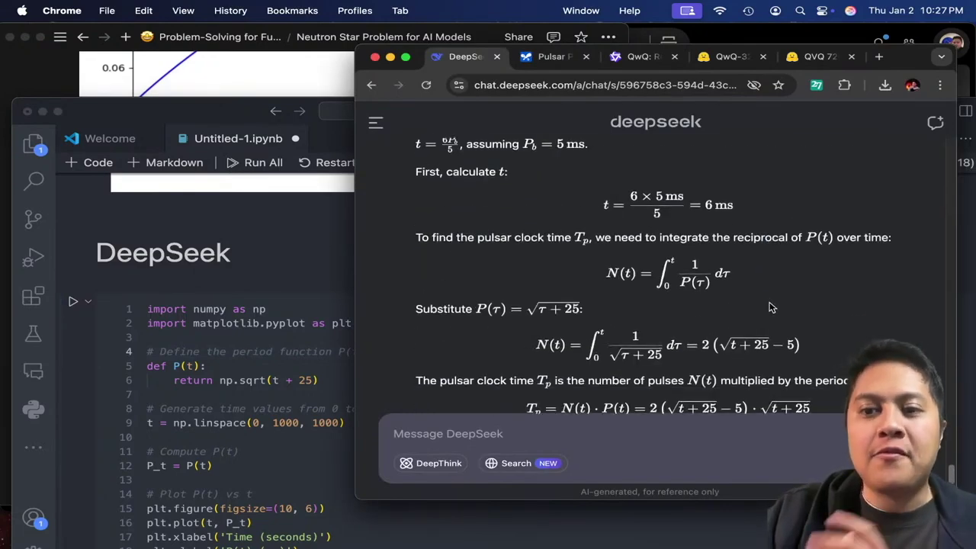
{"action": "scroll", "coordinate": [816, 298], "scroll_direction": "up", "scroll_amount": 3}
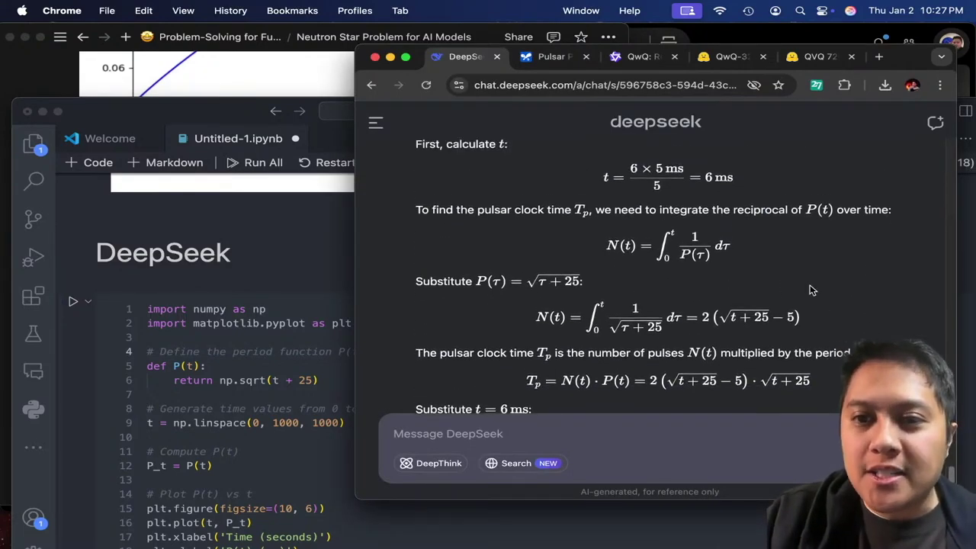
{"action": "scroll", "coordinate": [731, 244], "scroll_direction": "up", "scroll_amount": 3}
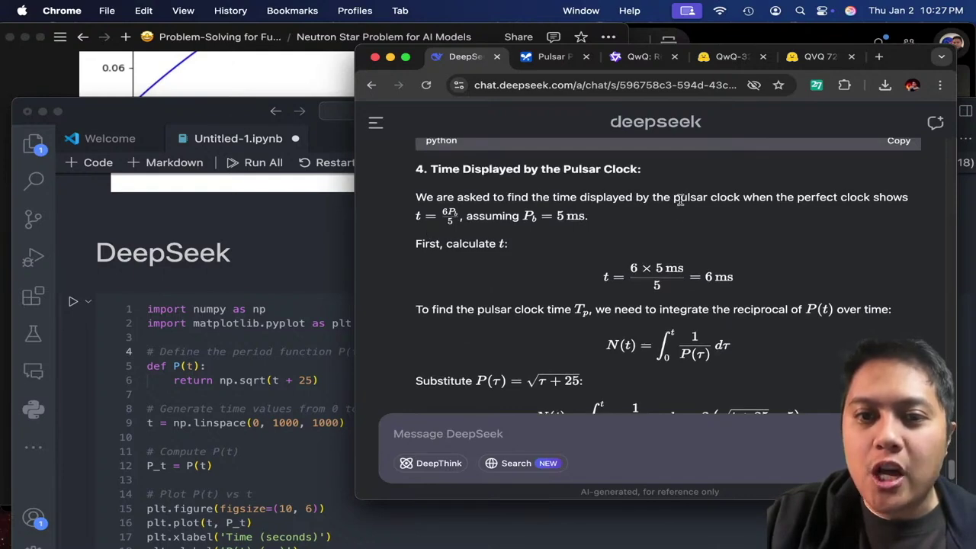
Step: Read how DeepSeek calculates t in part 4 and integrates the reciprocal of P(t) to find the number of pulses
{"action": "scroll", "coordinate": [724, 261], "scroll_direction": "down", "scroll_amount": 4}
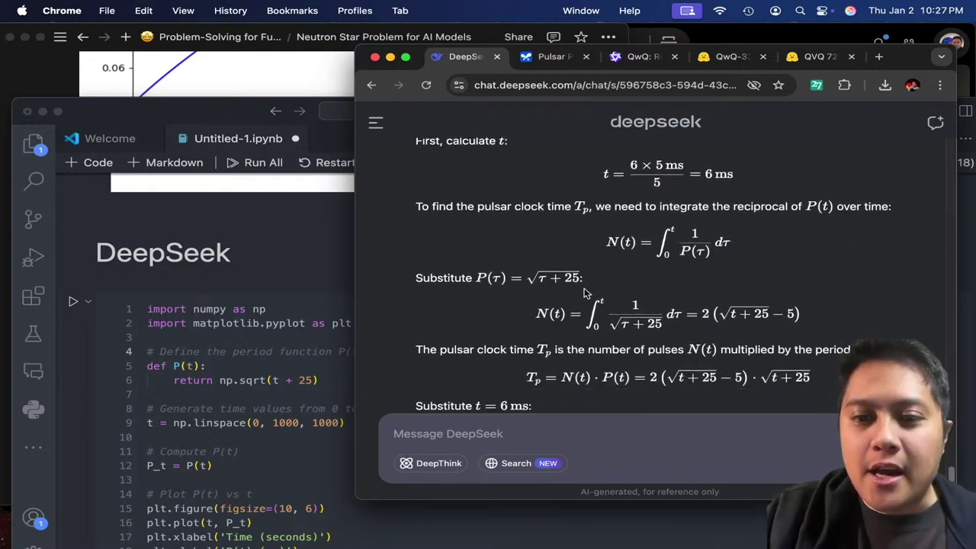
{"action": "scroll", "coordinate": [602, 252], "scroll_direction": "down", "scroll_amount": 1}
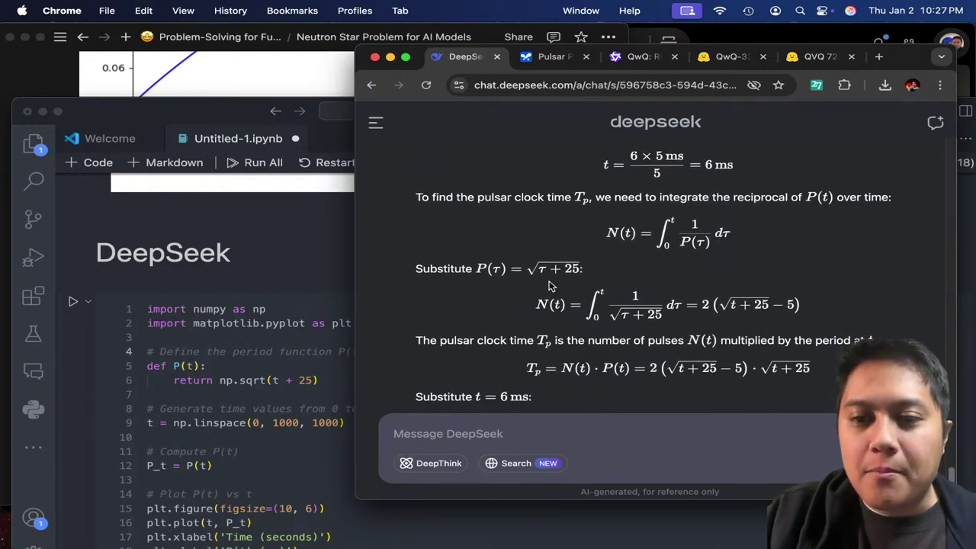
{"action": "scroll", "coordinate": [723, 329], "scroll_direction": "down", "scroll_amount": 1}
{"action": "scroll", "coordinate": [534, 297], "scroll_direction": "up", "scroll_amount": 4}
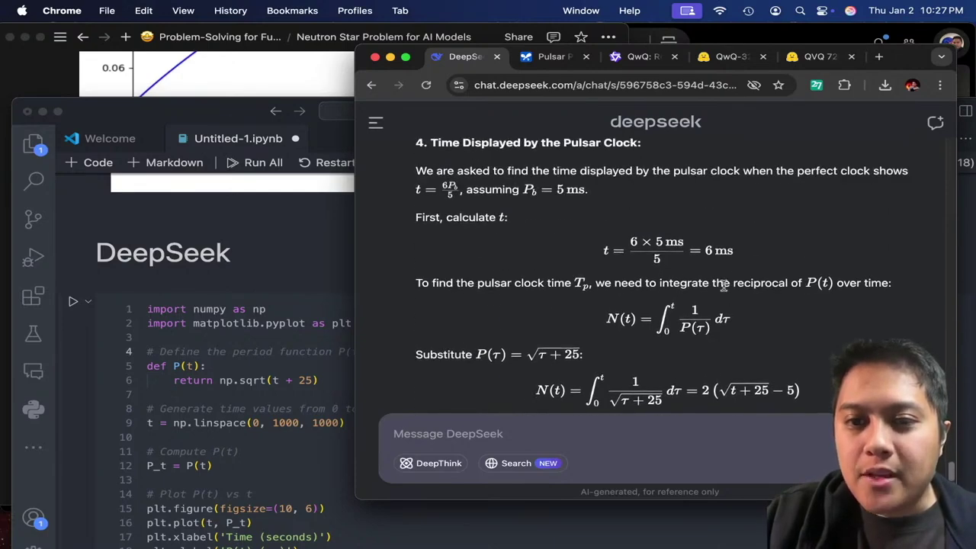
{"action": "scroll", "coordinate": [724, 290], "scroll_direction": "down", "scroll_amount": 2}
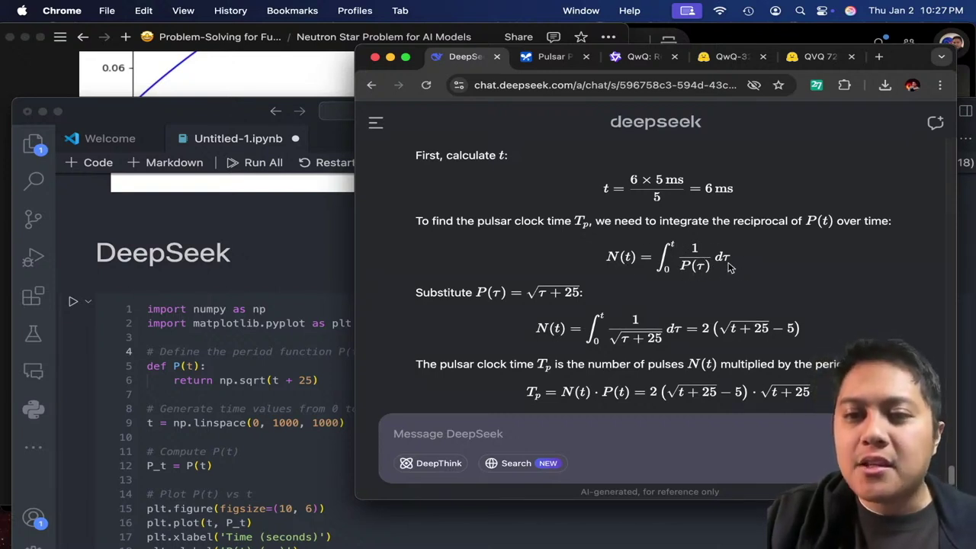
{"action": "scroll", "coordinate": [728, 275], "scroll_direction": "up", "scroll_amount": 3}
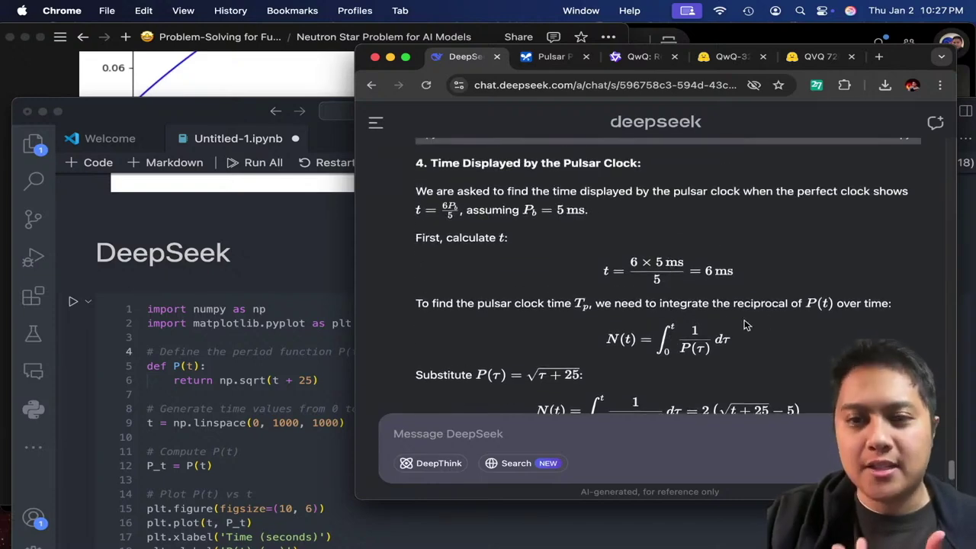
{"action": "scroll", "coordinate": [724, 325], "scroll_direction": "down", "scroll_amount": 3}
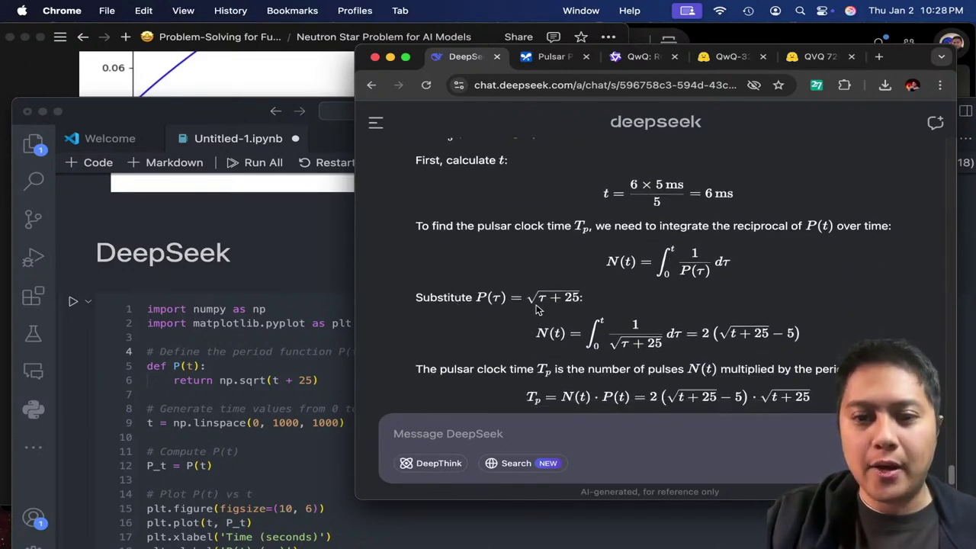
Step: Compare DeepSeek's pulsar clock integral and final answer with the part 4 derivation in the Notion notes
{"action": "scroll", "coordinate": [697, 302], "scroll_direction": "down", "scroll_amount": 7}
{"action": "scroll", "coordinate": [723, 297], "scroll_direction": "up", "scroll_amount": 1}
{"action": "scroll", "coordinate": [785, 313], "scroll_direction": "up", "scroll_amount": 2}
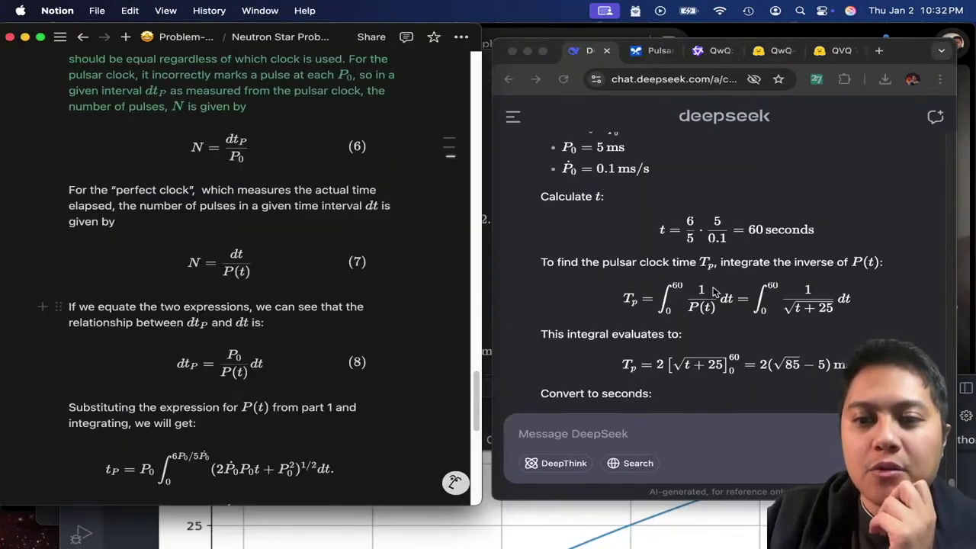
{"action": "scroll", "coordinate": [305, 312], "scroll_direction": "down", "scroll_amount": 4}
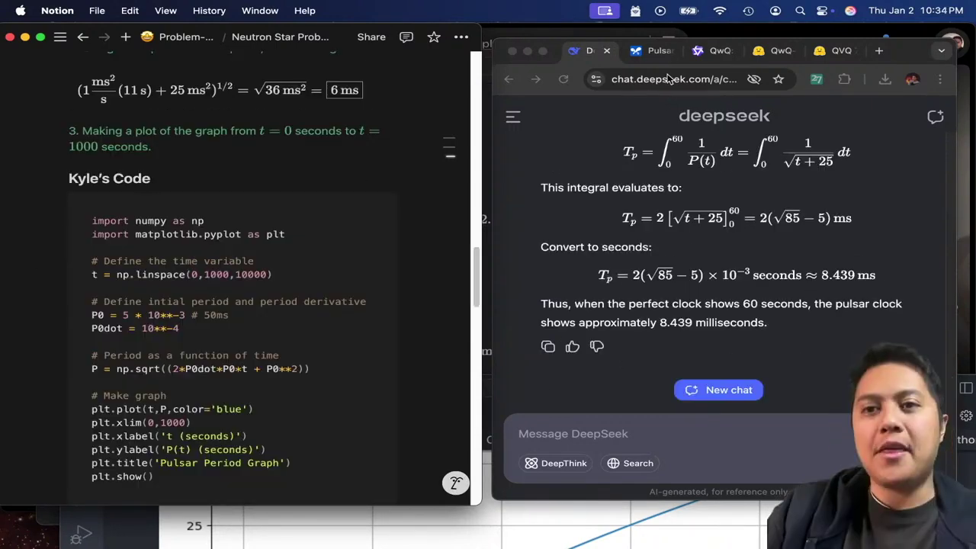
Step: Skim the QwQ blog post, then open the QwQ-32B-preview space on Hugging Face and review its part 4 reasoning
{"action": "left_click", "coordinate": [712, 52]}
{"action": "scroll", "coordinate": [800, 274], "scroll_direction": "down", "scroll_amount": 5}
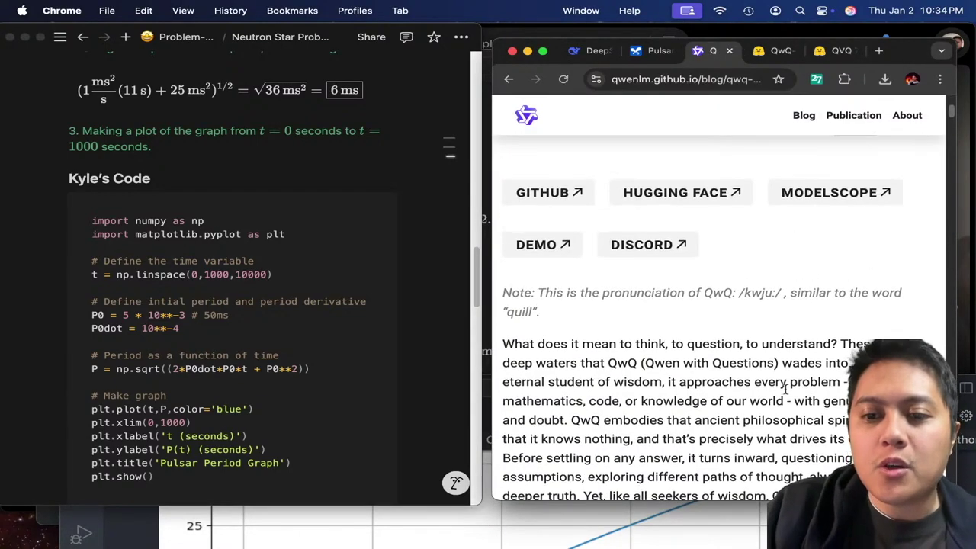
{"action": "left_click", "coordinate": [774, 50]}
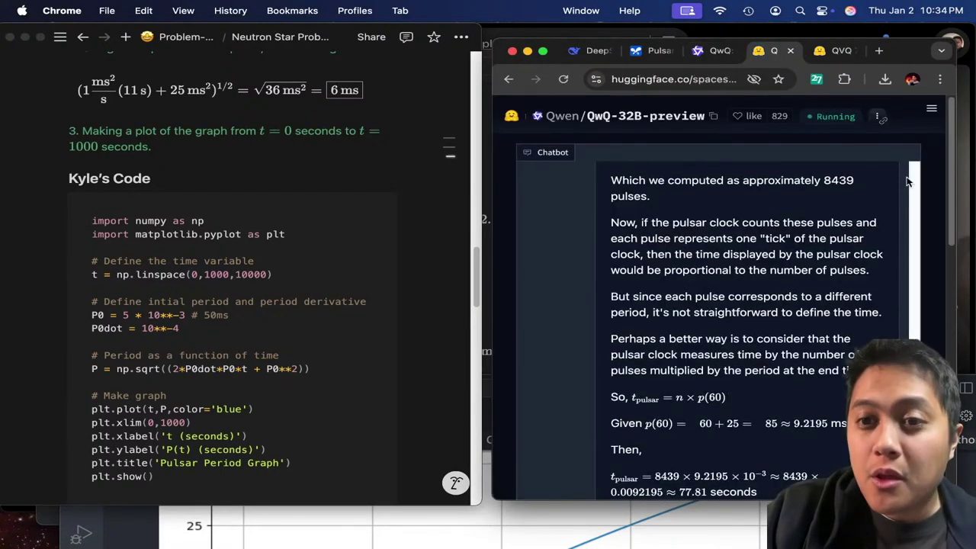
{"action": "scroll", "coordinate": [877, 229], "scroll_direction": "up", "scroll_amount": 10}
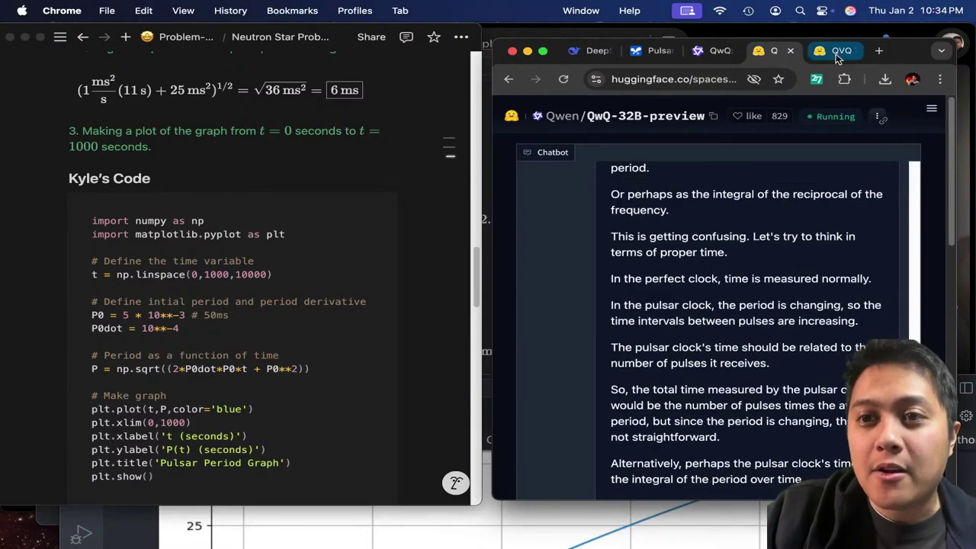
Step: Open the QVQ-72B-preview space and look over its uploaded problem image and the rest of the page
{"action": "left_click", "coordinate": [839, 51]}
{"action": "scroll", "coordinate": [910, 221], "scroll_direction": "up", "scroll_amount": 2}
{"action": "scroll", "coordinate": [910, 244], "scroll_direction": "down", "scroll_amount": 5}
{"action": "scroll", "coordinate": [839, 259], "scroll_direction": "up", "scroll_amount": 4}
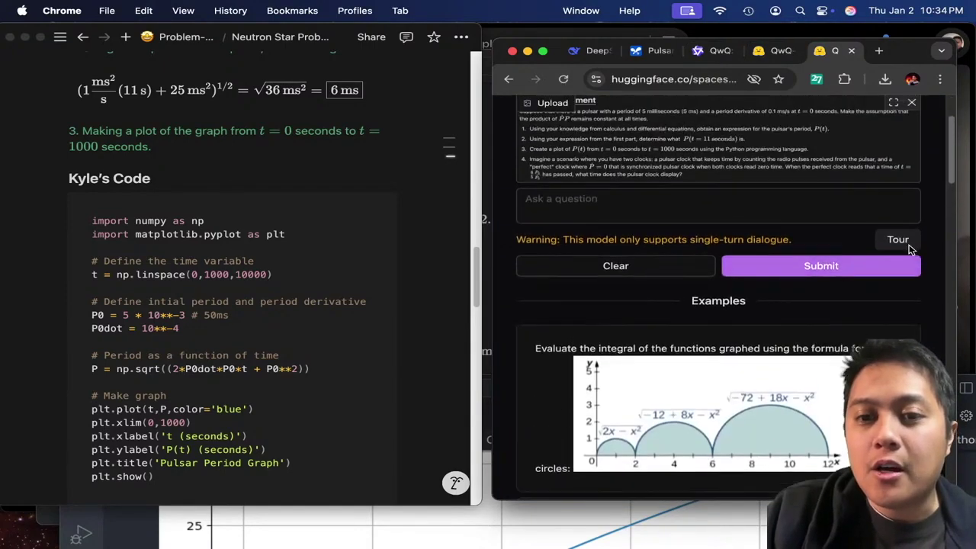
{"action": "scroll", "coordinate": [907, 290], "scroll_direction": "up", "scroll_amount": 1}
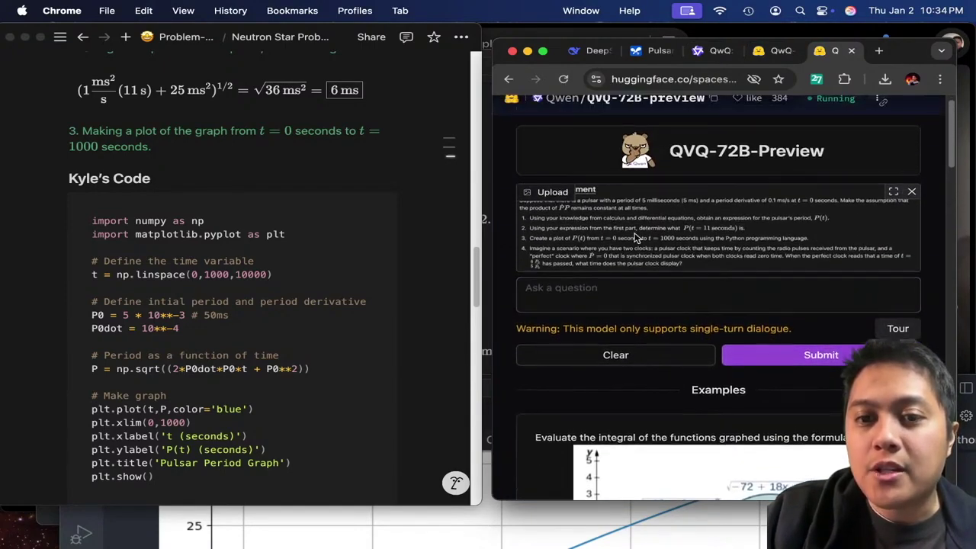
{"action": "scroll", "coordinate": [922, 265], "scroll_direction": "down", "scroll_amount": 10}
{"action": "scroll", "coordinate": [922, 265], "scroll_direction": "up", "scroll_amount": 10}
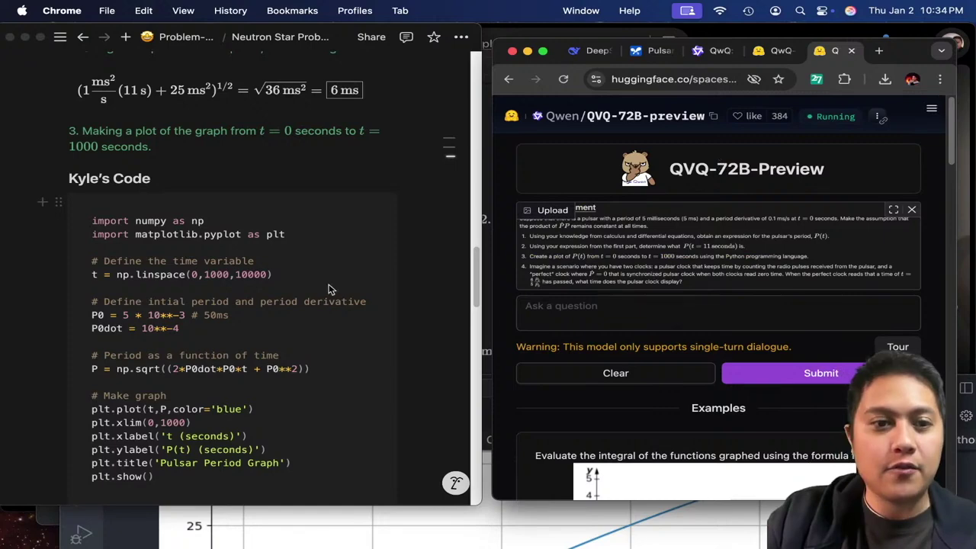
Step: Review the Pulsar Period Graph, the part 1 derivation and the problem statement in the Notion notes
{"action": "scroll", "coordinate": [335, 282], "scroll_direction": "down", "scroll_amount": 10}
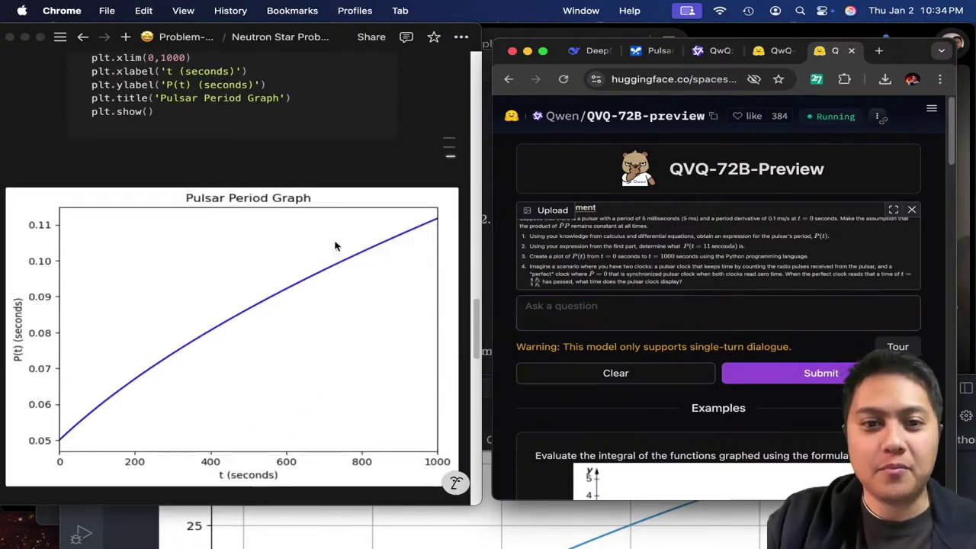
{"action": "scroll", "coordinate": [333, 244], "scroll_direction": "up", "scroll_amount": 6}
{"action": "scroll", "coordinate": [366, 228], "scroll_direction": "down", "scroll_amount": 4}
{"action": "scroll", "coordinate": [351, 228], "scroll_direction": "up", "scroll_amount": 15}
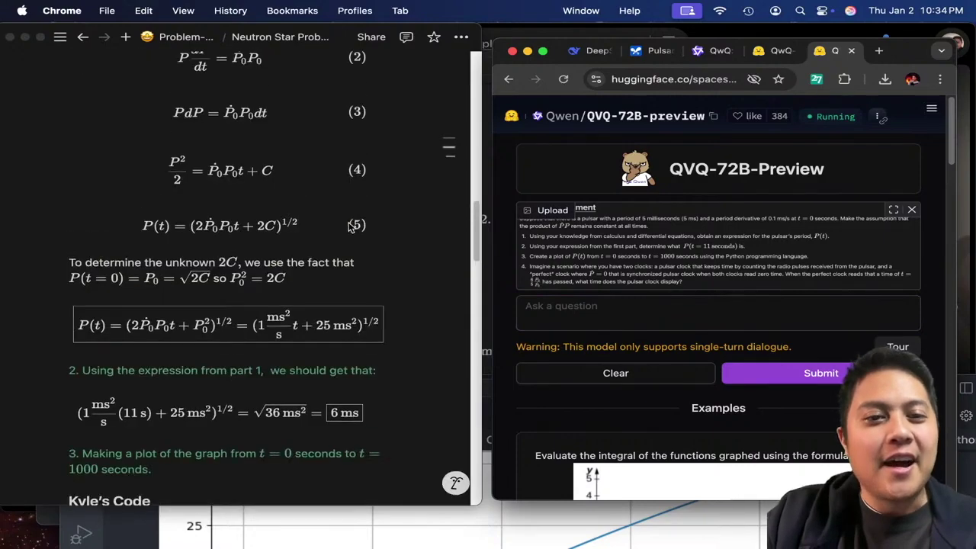
{"action": "scroll", "coordinate": [358, 245], "scroll_direction": "down", "scroll_amount": 2}
Step: Highlight QVQ's P(t) expression and compare its parts 1 and 2 with the boxed results in the Notion notes
{"action": "scroll", "coordinate": [850, 305], "scroll_direction": "down", "scroll_amount": 15}
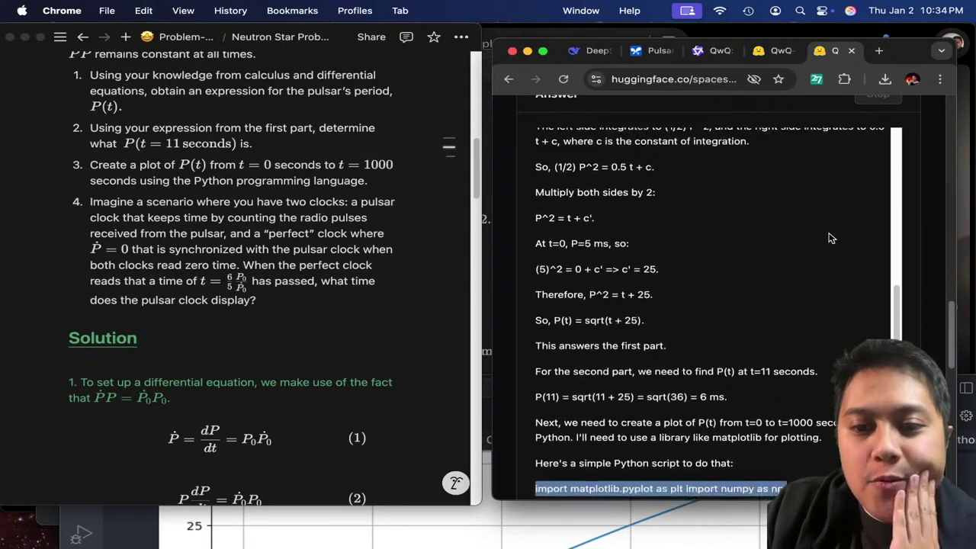
{"action": "left_click_drag", "start_coordinate": [572, 288], "coordinate": [679, 288]}
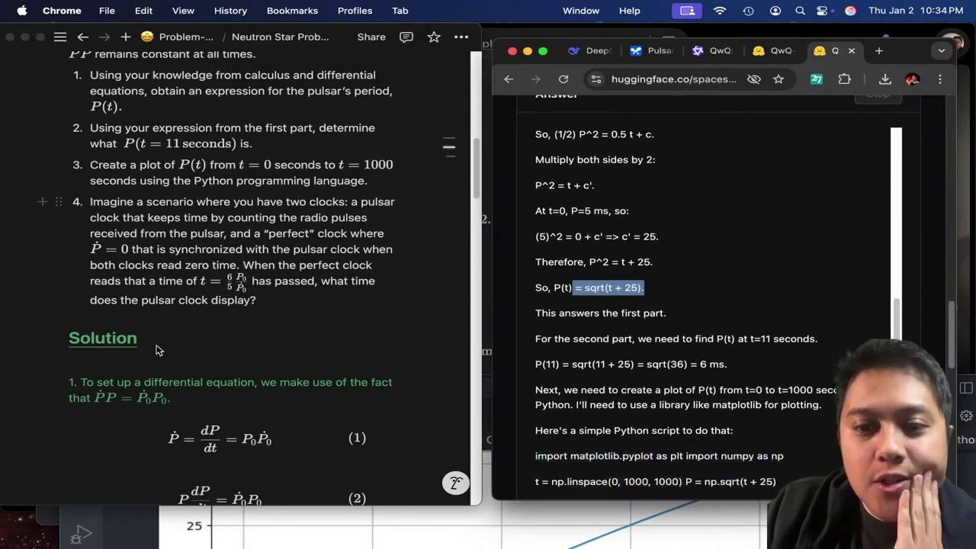
{"action": "scroll", "coordinate": [240, 337], "scroll_direction": "down", "scroll_amount": 10}
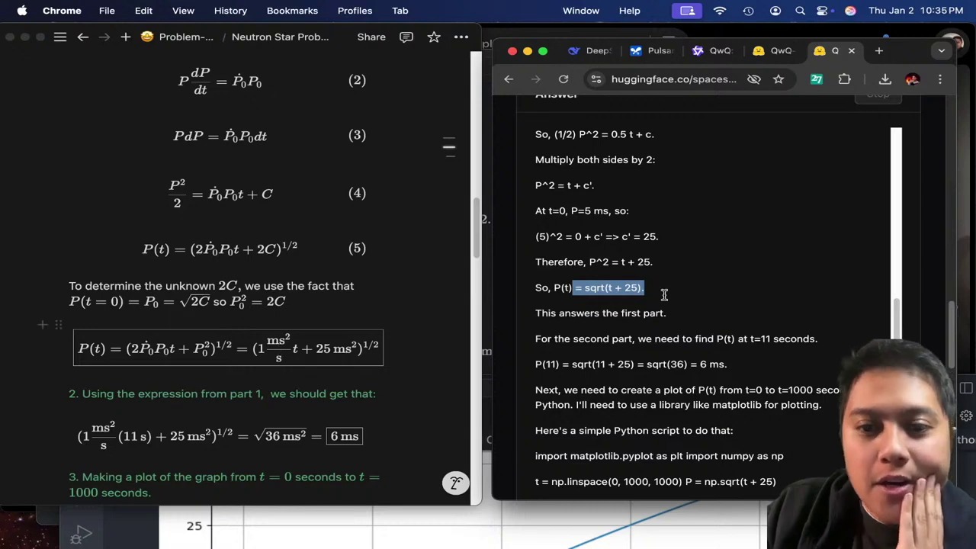
{"action": "scroll", "coordinate": [226, 348], "scroll_direction": "down", "scroll_amount": 1}
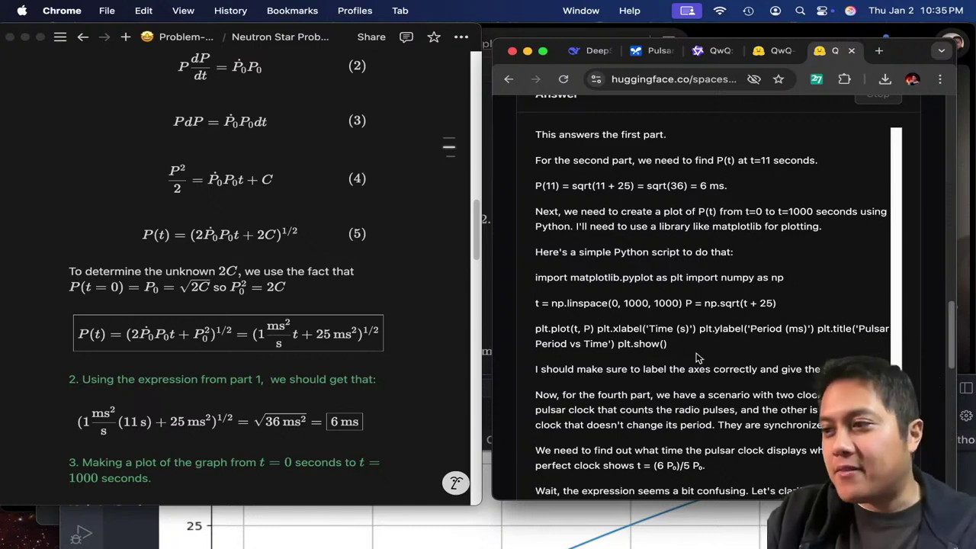
Step: Switch to VS Code, bring the notebook into full view and examine the QvQ 72 code and its Pulsar Period vs Time plot
{"action": "key", "text": "super+Tab"}
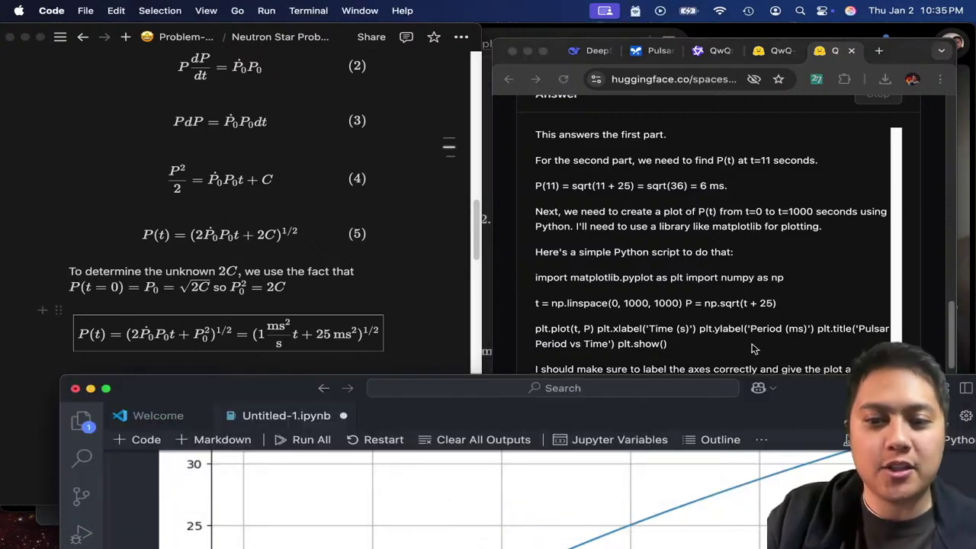
{"action": "left_click", "coordinate": [692, 301]}
{"action": "left_click", "coordinate": [263, 389]}
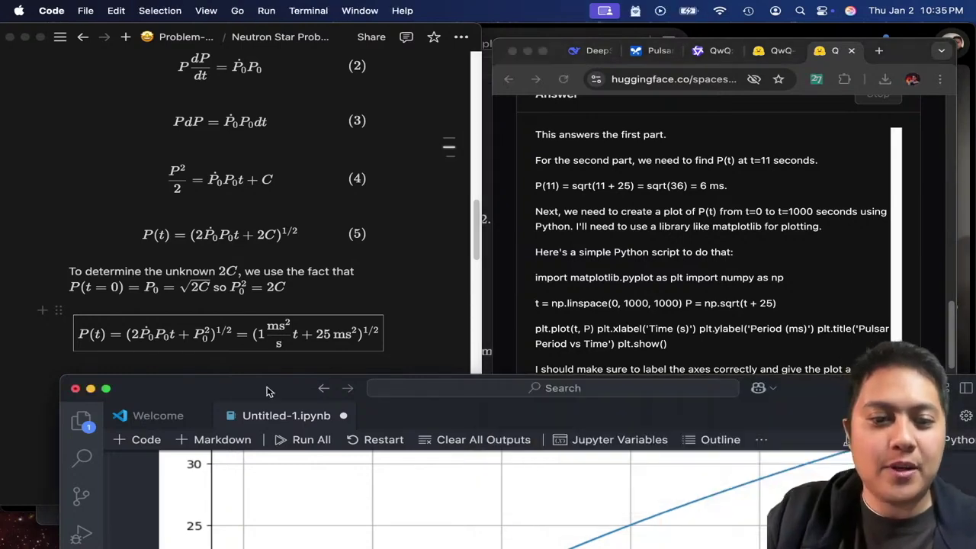
{"action": "left_click_drag", "start_coordinate": [263, 388], "coordinate": [310, 3]}
{"action": "scroll", "coordinate": [582, 262], "scroll_direction": "down", "scroll_amount": 15}
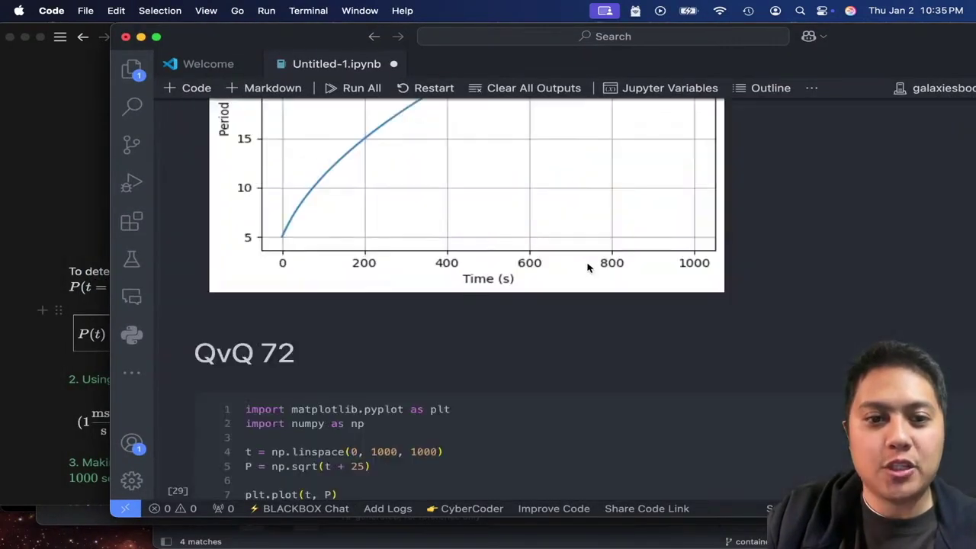
{"action": "scroll", "coordinate": [297, 259], "scroll_direction": "up", "scroll_amount": 3}
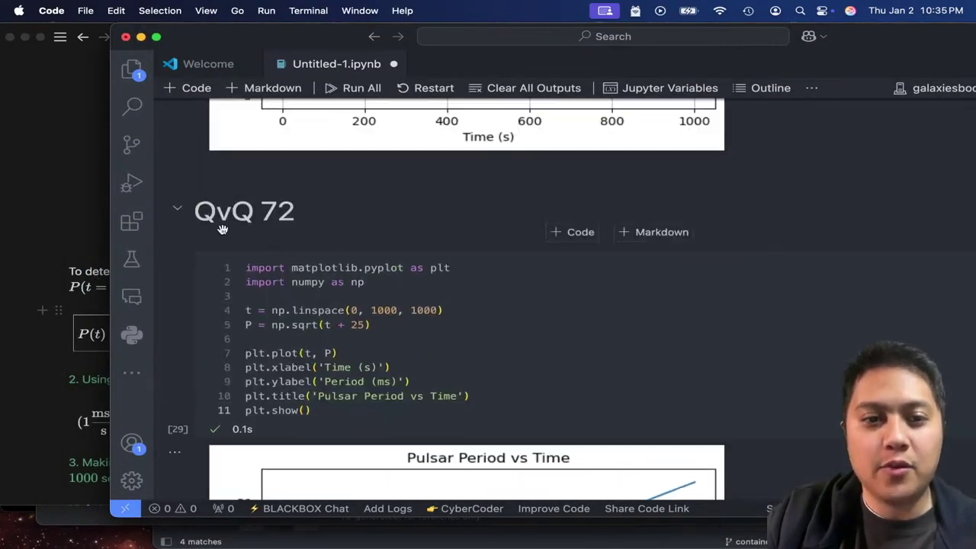
{"action": "left_click_drag", "start_coordinate": [189, 30], "coordinate": [203, 44]}
{"action": "scroll", "coordinate": [493, 307], "scroll_direction": "down", "scroll_amount": 5}
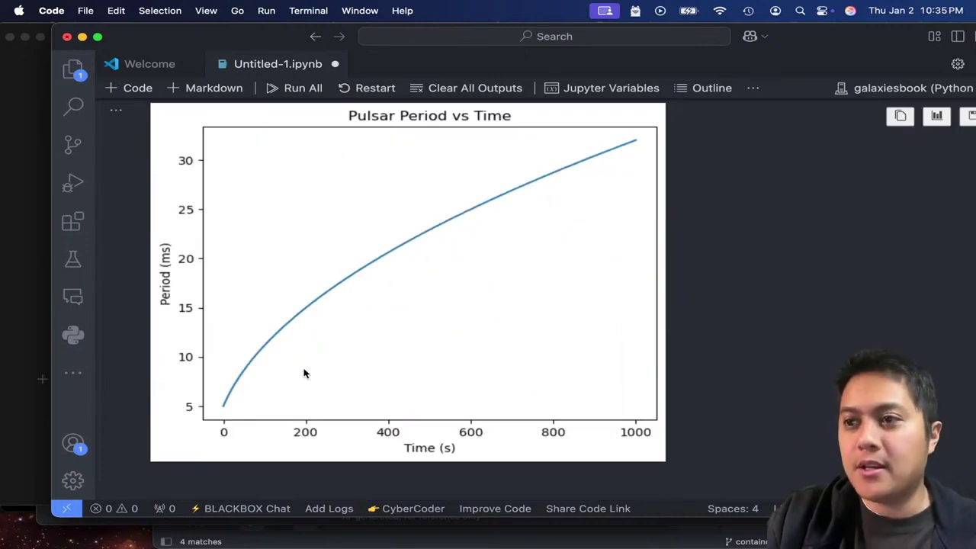
Step: Move the notebook window out of the way and skim QVQ's part 4 reasoning through to its final answer
{"action": "left_click_drag", "start_coordinate": [186, 34], "coordinate": [177, 449]}
{"action": "left_click", "coordinate": [760, 309]}
{"action": "scroll", "coordinate": [760, 309], "scroll_direction": "down", "scroll_amount": 10}
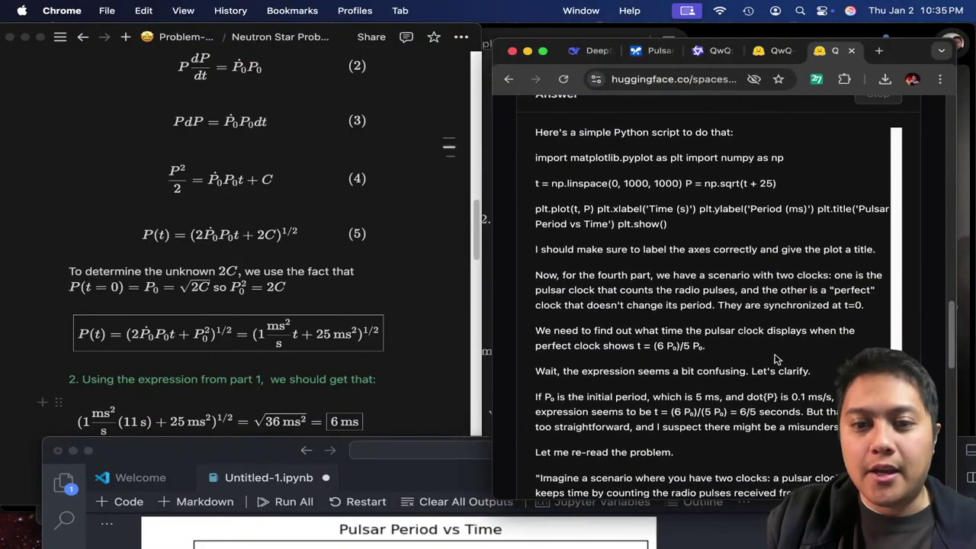
{"action": "scroll", "coordinate": [737, 245], "scroll_direction": "down", "scroll_amount": 15}
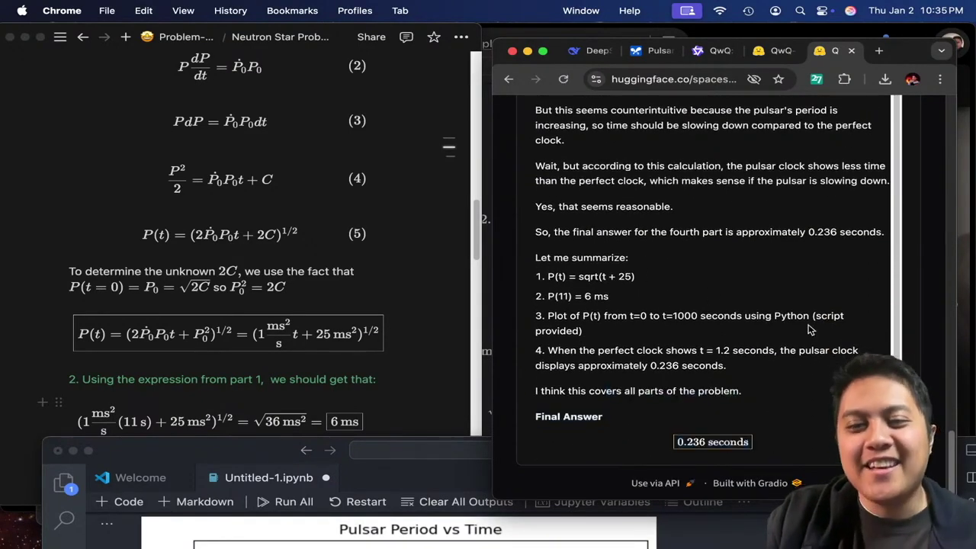
Step: Examine how QVQ sets up its integral for the pulsar clock time τ, alongside the part 4 derivation in the Notion notes
{"action": "scroll", "coordinate": [770, 287], "scroll_direction": "up", "scroll_amount": 5}
{"action": "scroll", "coordinate": [770, 286], "scroll_direction": "up", "scroll_amount": 4}
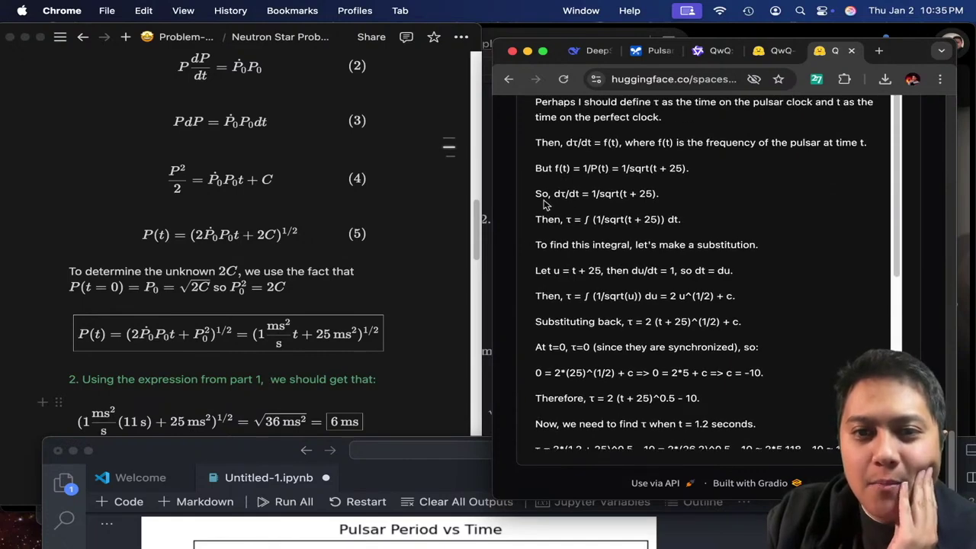
{"action": "scroll", "coordinate": [590, 260], "scroll_direction": "up", "scroll_amount": 2}
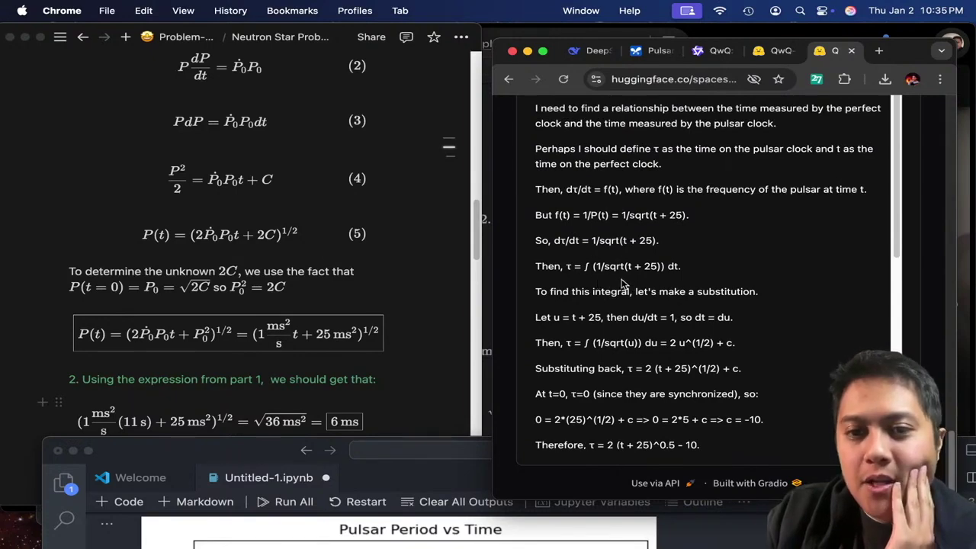
{"action": "scroll", "coordinate": [621, 284], "scroll_direction": "up", "scroll_amount": 1}
{"action": "scroll", "coordinate": [576, 283], "scroll_direction": "up", "scroll_amount": 2}
{"action": "scroll", "coordinate": [316, 339], "scroll_direction": "down", "scroll_amount": 5}
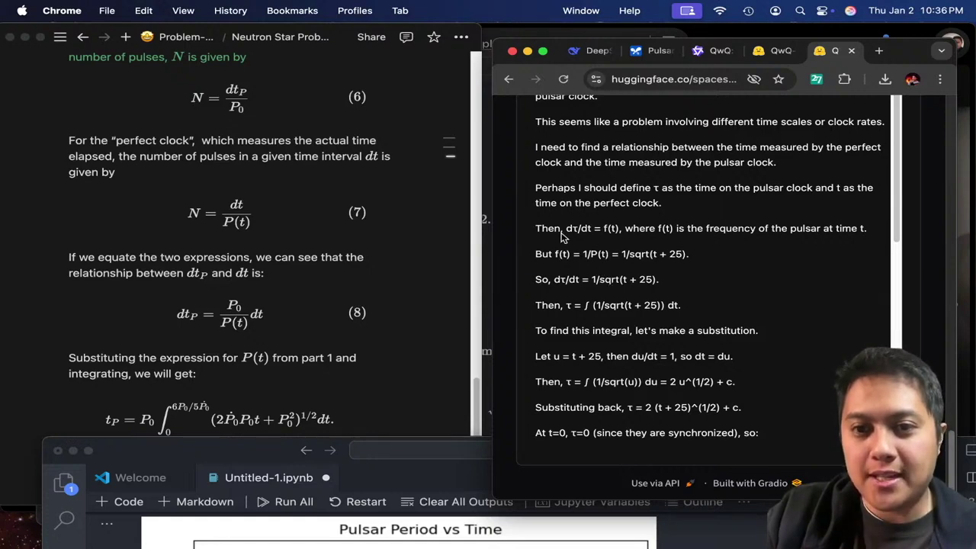
Step: Highlight QVQ's integral for τ and its concluding sentence about the time the pulsar clock displays
{"action": "left_click_drag", "start_coordinate": [564, 306], "coordinate": [706, 307]}
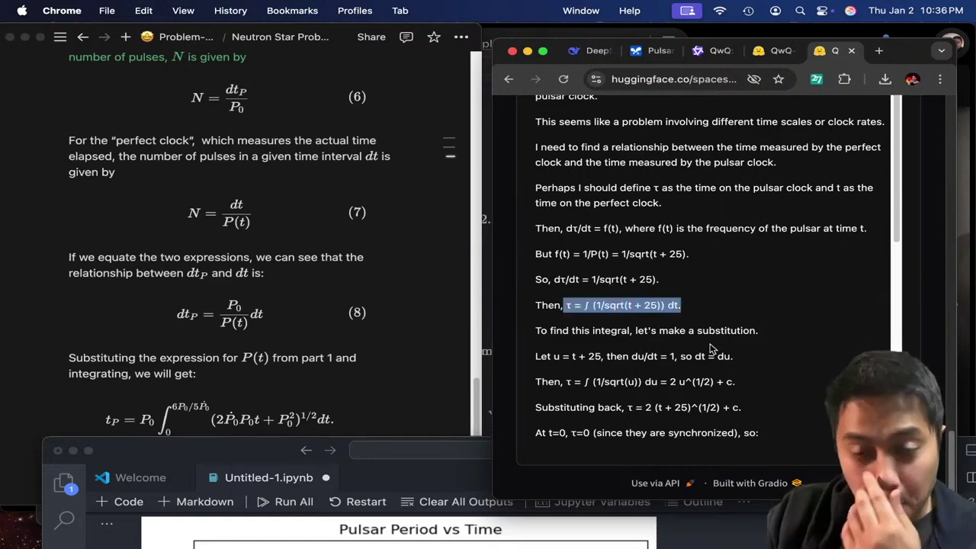
{"action": "scroll", "coordinate": [785, 282], "scroll_direction": "down", "scroll_amount": 5}
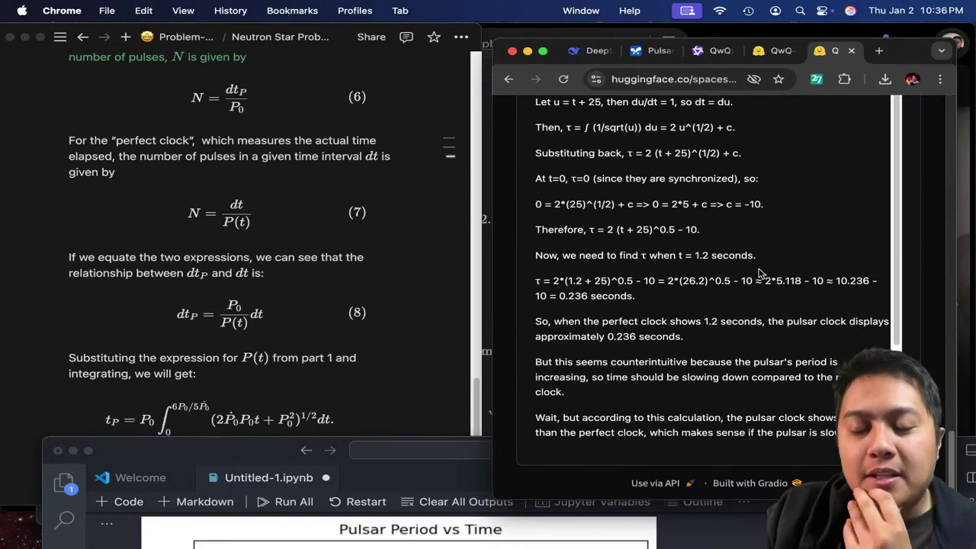
{"action": "left_click_drag", "start_coordinate": [683, 336], "coordinate": [535, 321]}
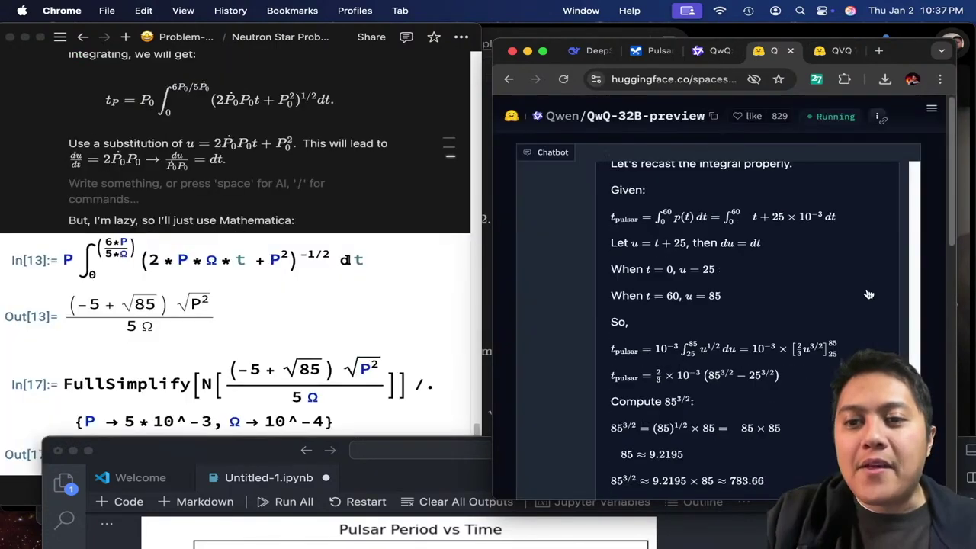
Step: Read QwQ-32B's part 1 derivation, from integrating the separable equation to taking the square root for p(t)
{"action": "scroll", "coordinate": [861, 283], "scroll_direction": "down", "scroll_amount": 15}
{"action": "scroll", "coordinate": [858, 288], "scroll_direction": "up", "scroll_amount": 10}
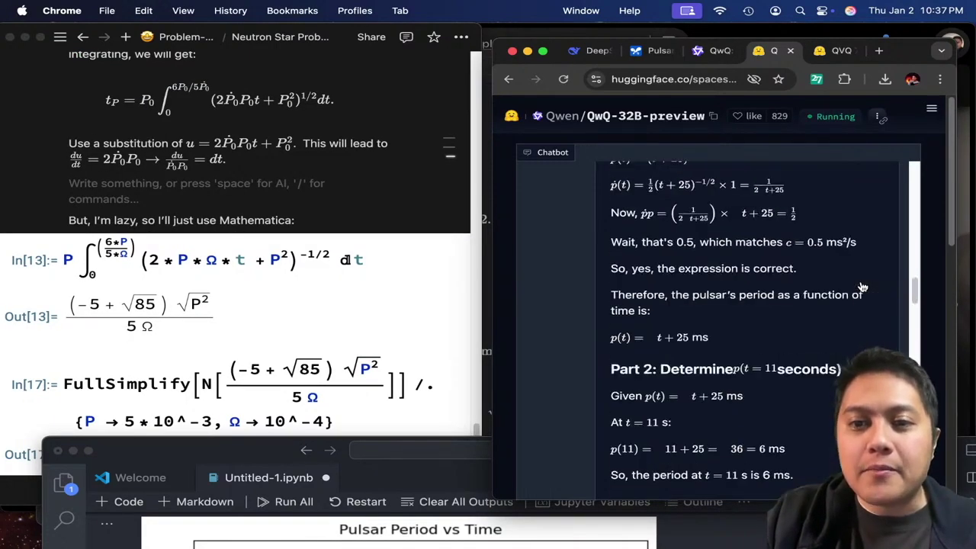
{"action": "scroll", "coordinate": [858, 297], "scroll_direction": "up", "scroll_amount": 6}
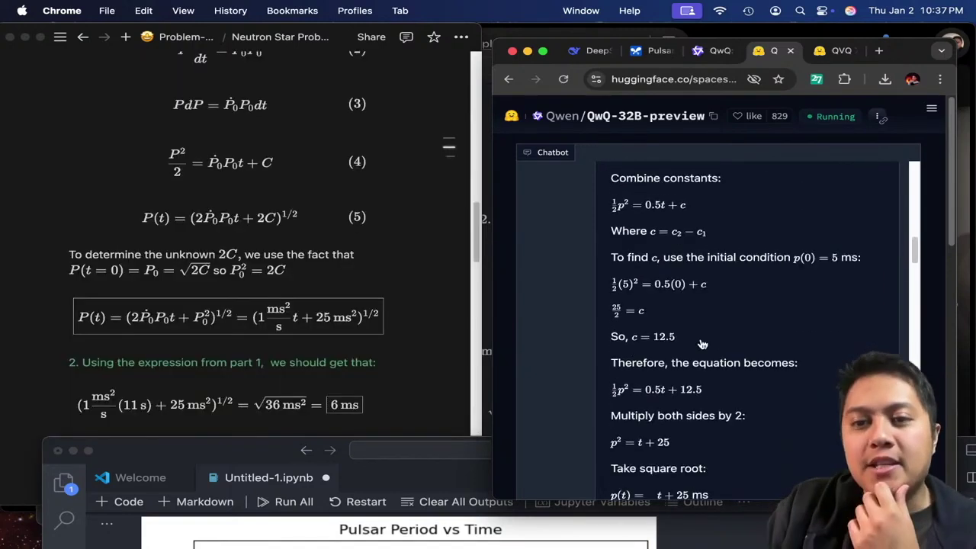
{"action": "scroll", "coordinate": [702, 344], "scroll_direction": "up", "scroll_amount": 5}
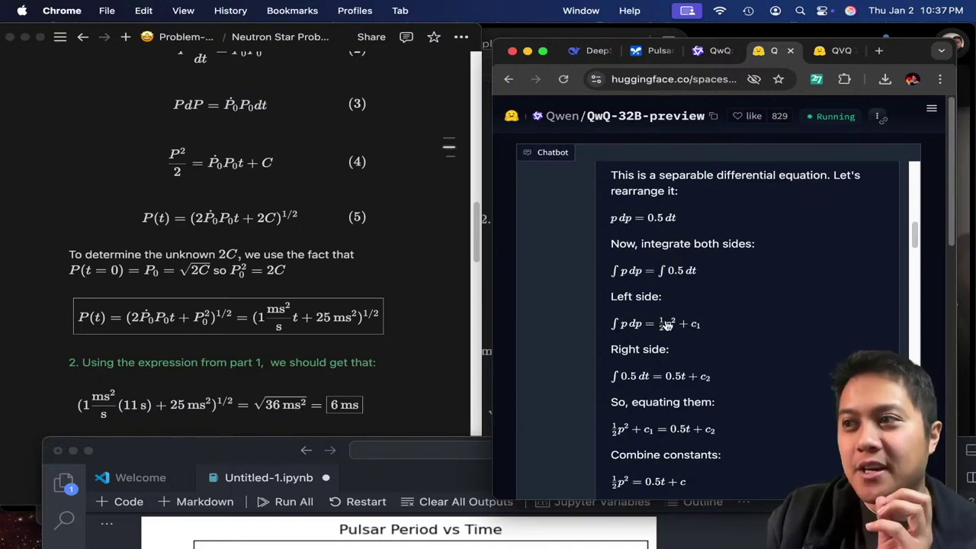
{"action": "scroll", "coordinate": [775, 347], "scroll_direction": "down", "scroll_amount": 3}
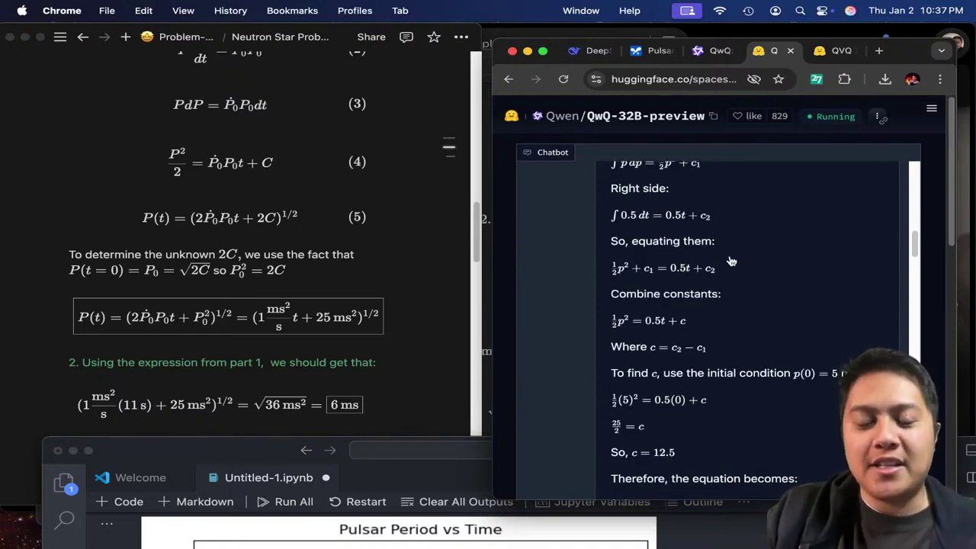
{"action": "scroll", "coordinate": [690, 304], "scroll_direction": "down", "scroll_amount": 5}
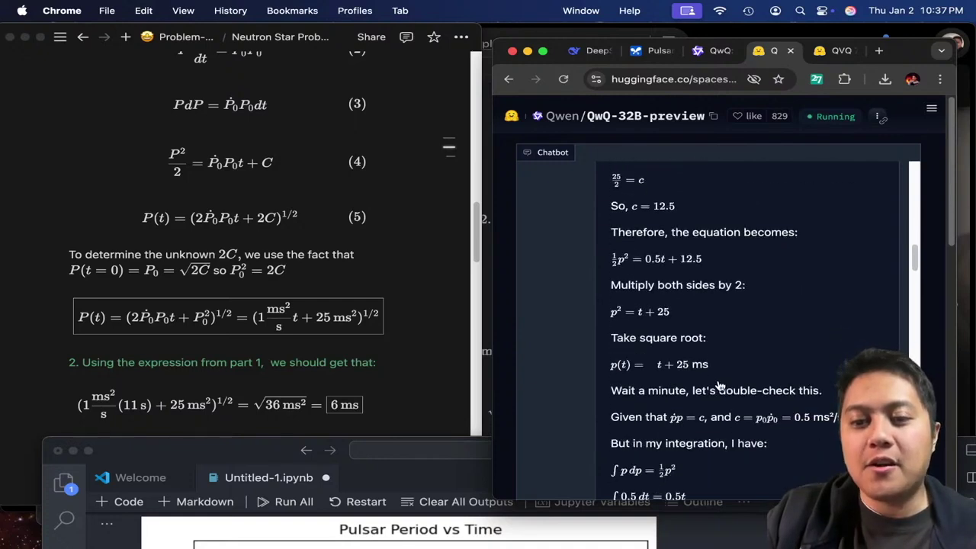
{"action": "scroll", "coordinate": [747, 358], "scroll_direction": "down", "scroll_amount": 1}
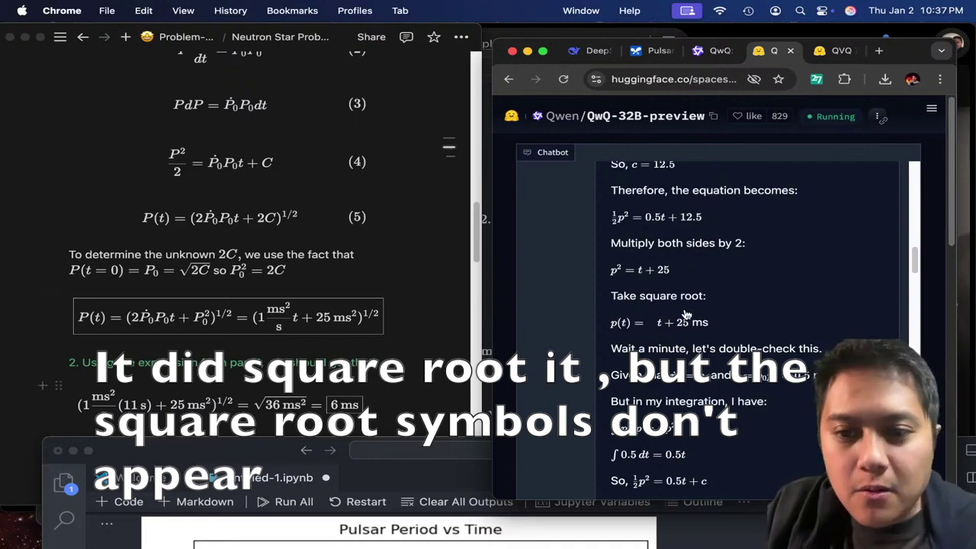
Step: Check how QwQ-32B repeats its integration and verifies p(t) by differentiating it
{"action": "scroll", "coordinate": [686, 305], "scroll_direction": "down", "scroll_amount": 2}
{"action": "scroll", "coordinate": [648, 381], "scroll_direction": "down", "scroll_amount": 5}
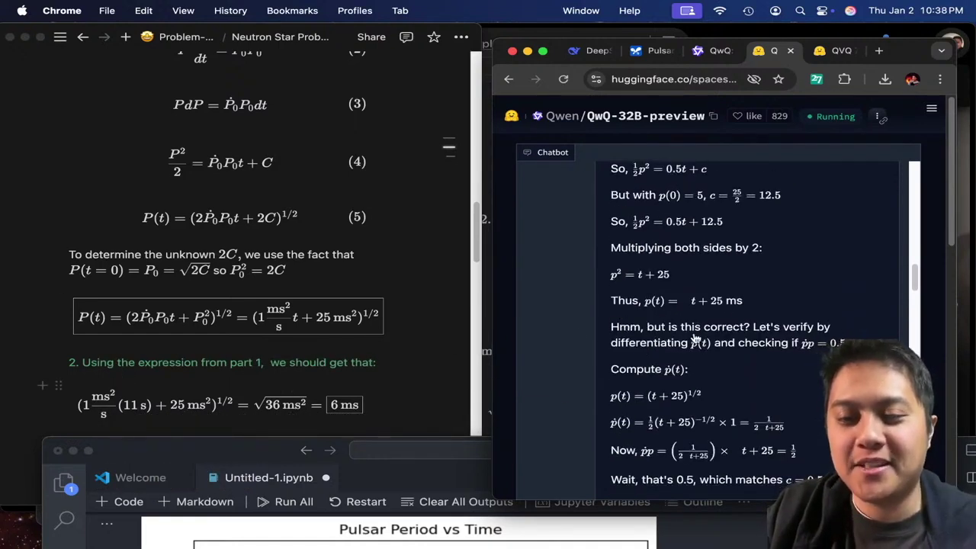
{"action": "scroll", "coordinate": [686, 320], "scroll_direction": "down", "scroll_amount": 2}
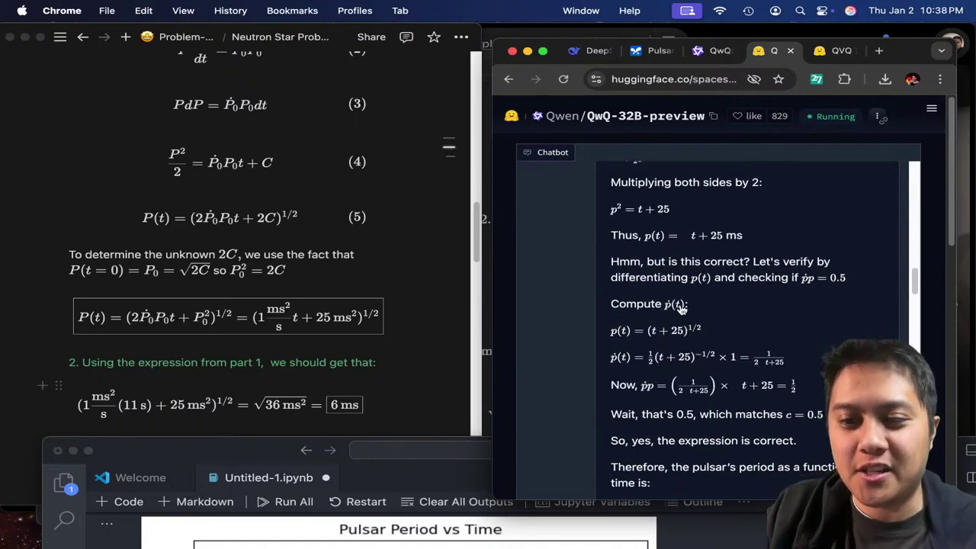
{"action": "scroll", "coordinate": [747, 336], "scroll_direction": "down", "scroll_amount": 2}
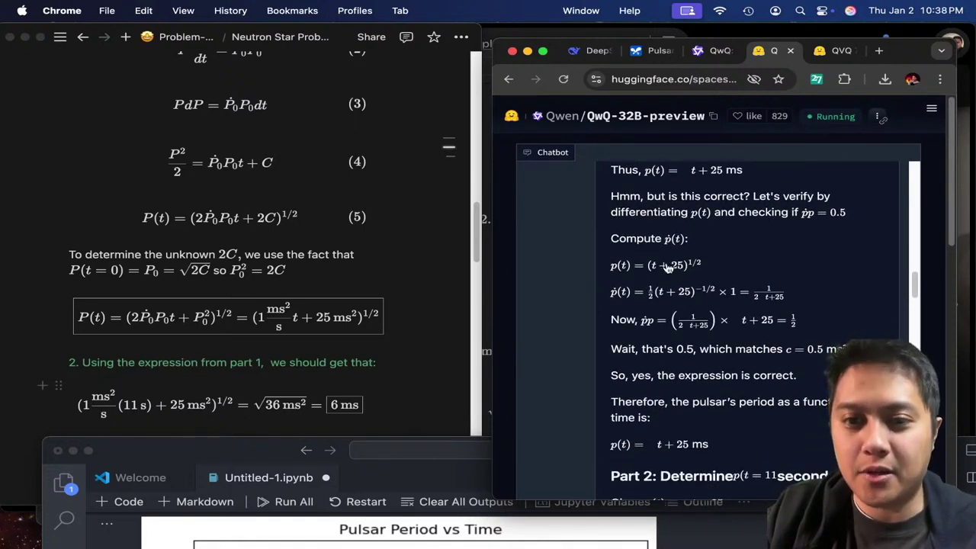
{"action": "scroll", "coordinate": [625, 305], "scroll_direction": "up", "scroll_amount": 5}
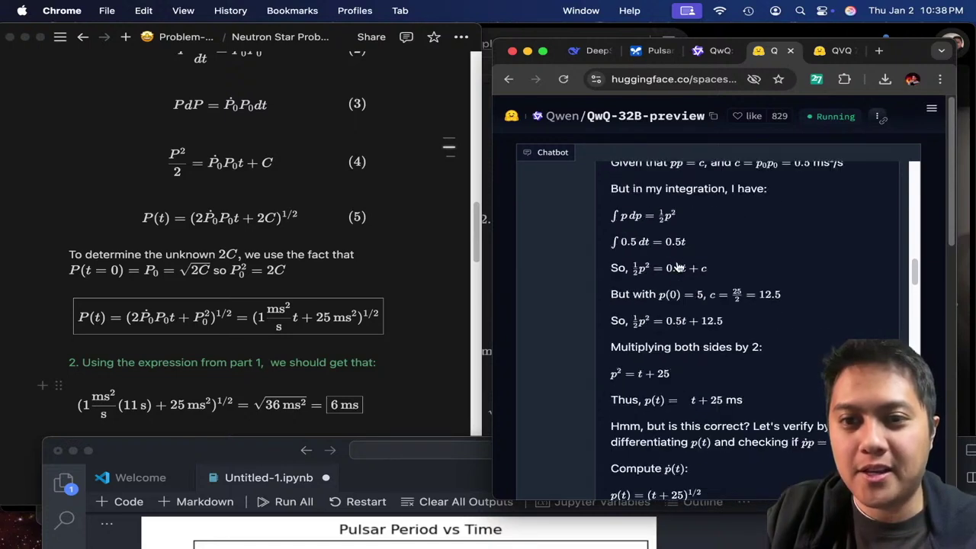
{"action": "scroll", "coordinate": [643, 353], "scroll_direction": "down", "scroll_amount": 2}
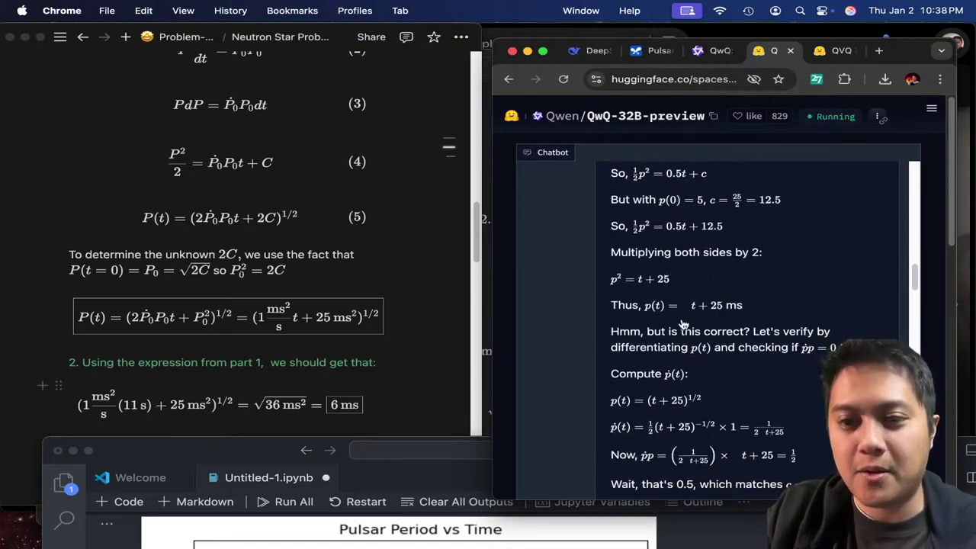
{"action": "scroll", "coordinate": [687, 321], "scroll_direction": "down", "scroll_amount": 6}
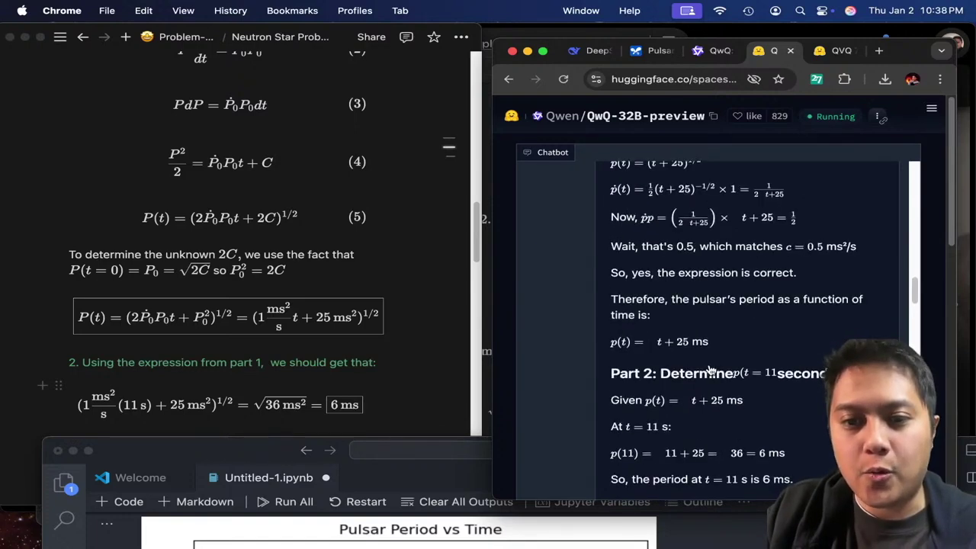
Step: Highlight QwQ-32B's p(t) expression and its part 2 calculation of p(11) for comparison with the Notion result
{"action": "scroll", "coordinate": [638, 328], "scroll_direction": "up", "scroll_amount": 3}
{"action": "left_click_drag", "start_coordinate": [708, 242], "coordinate": [607, 247]}
{"action": "triple_click", "coordinate": [688, 424]}
{"action": "scroll", "coordinate": [731, 397], "scroll_direction": "down", "scroll_amount": 5}
{"action": "left_click", "coordinate": [755, 366]}
{"action": "scroll", "coordinate": [754, 366], "scroll_direction": "down", "scroll_amount": 1}
{"action": "left_click_drag", "start_coordinate": [627, 324], "coordinate": [794, 325]}
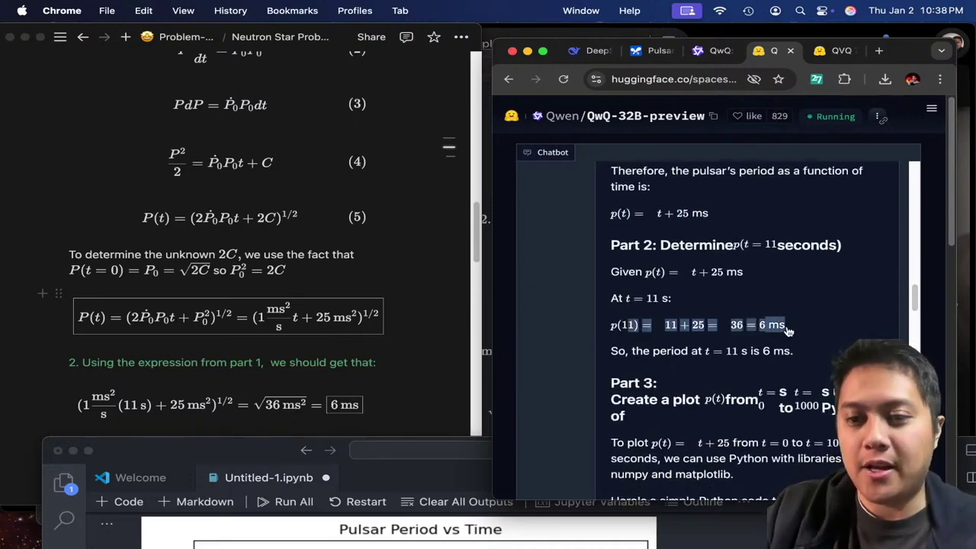
Step: Check the plotting code and pulsar period graph under the QvQ 32 heading in the VS Code notebook
{"action": "scroll", "coordinate": [266, 267], "scroll_direction": "down", "scroll_amount": 3}
{"action": "key", "text": "super+Tab"}
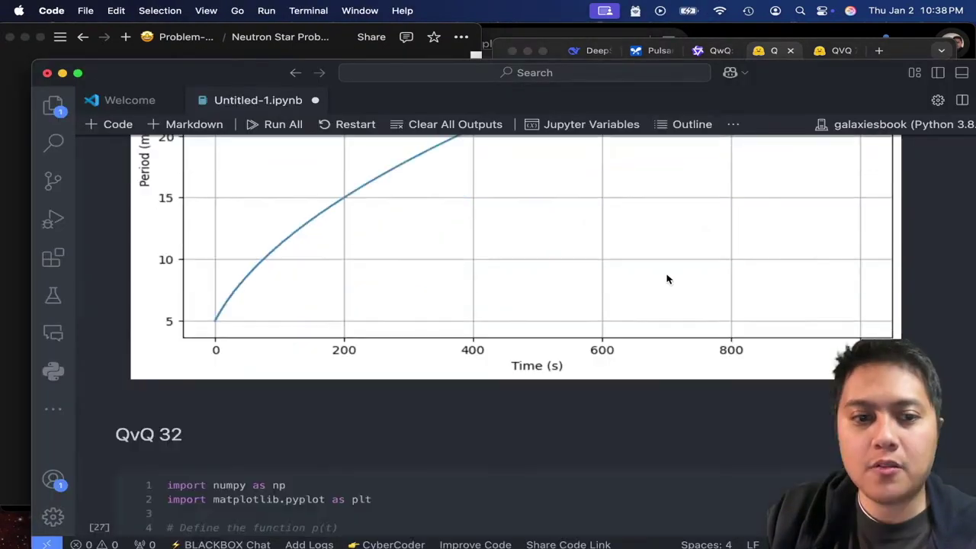
{"action": "scroll", "coordinate": [668, 278], "scroll_direction": "down", "scroll_amount": 10}
{"action": "scroll", "coordinate": [209, 292], "scroll_direction": "up", "scroll_amount": 3}
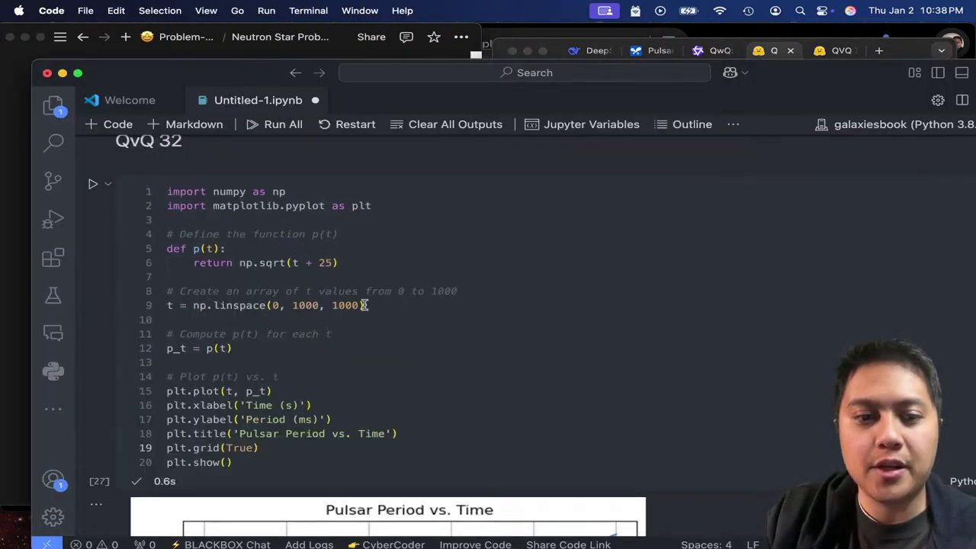
{"action": "scroll", "coordinate": [371, 305], "scroll_direction": "down", "scroll_amount": 5}
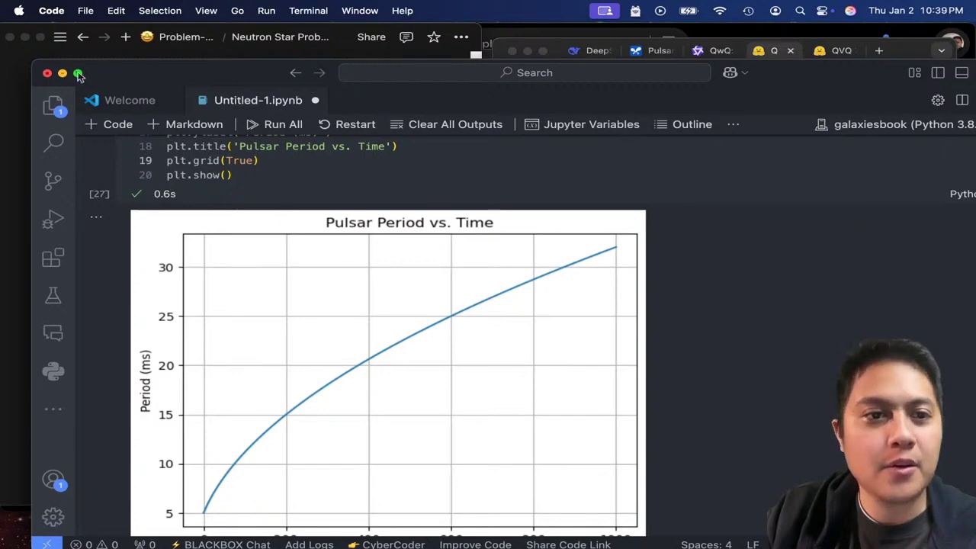
{"action": "key", "text": "super+Tab"}
Step: Read QwQ-32B's part 4 calculation in Chrome, from the pulse-count integral to its first pulsar clock time
{"action": "scroll", "coordinate": [688, 321], "scroll_direction": "up", "scroll_amount": 2}
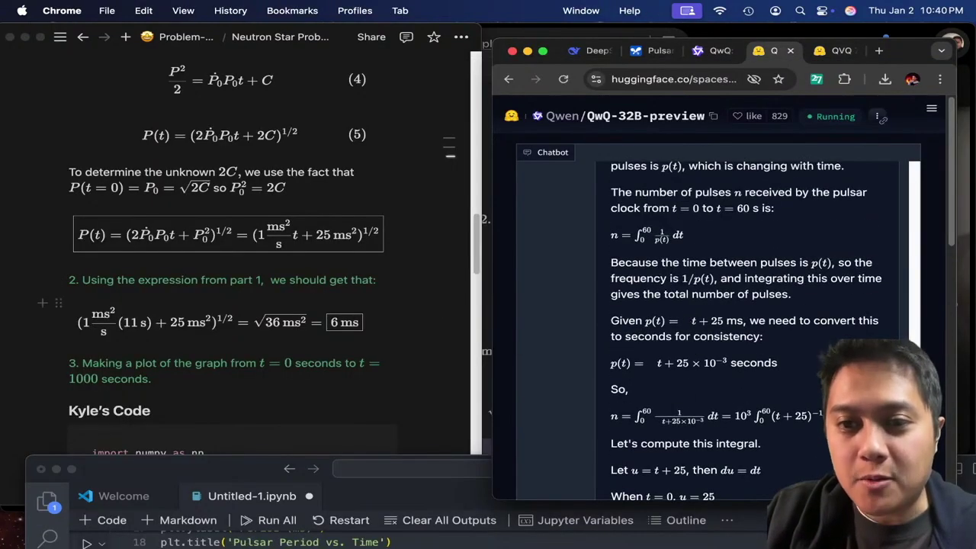
{"action": "scroll", "coordinate": [755, 328], "scroll_direction": "up", "scroll_amount": 2}
{"action": "scroll", "coordinate": [786, 359], "scroll_direction": "down", "scroll_amount": 4}
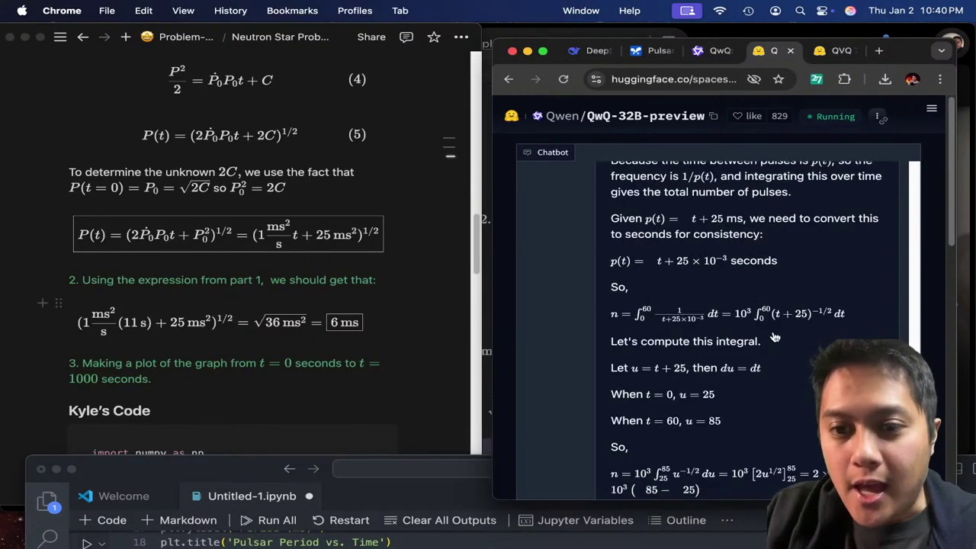
{"action": "scroll", "coordinate": [784, 345], "scroll_direction": "down", "scroll_amount": 1}
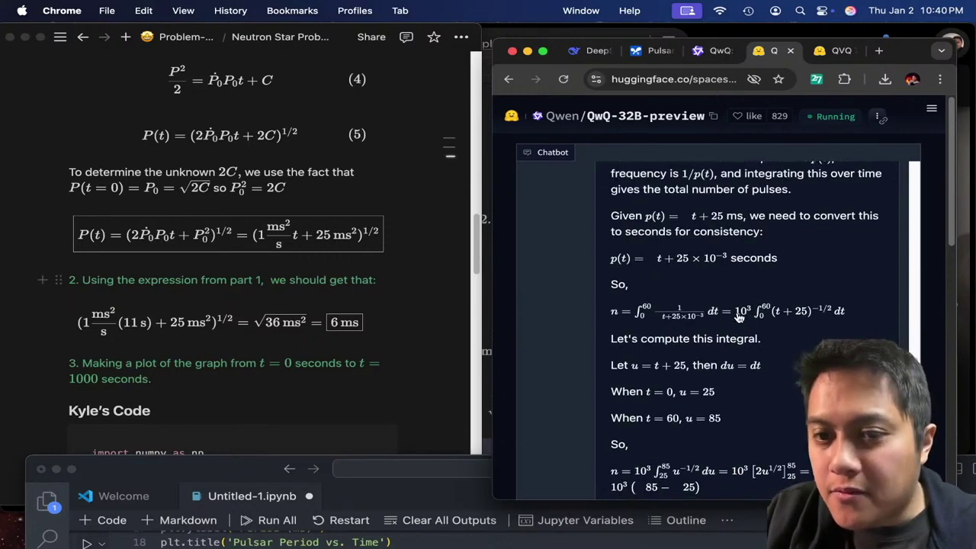
{"action": "scroll", "coordinate": [737, 320], "scroll_direction": "down", "scroll_amount": 12}
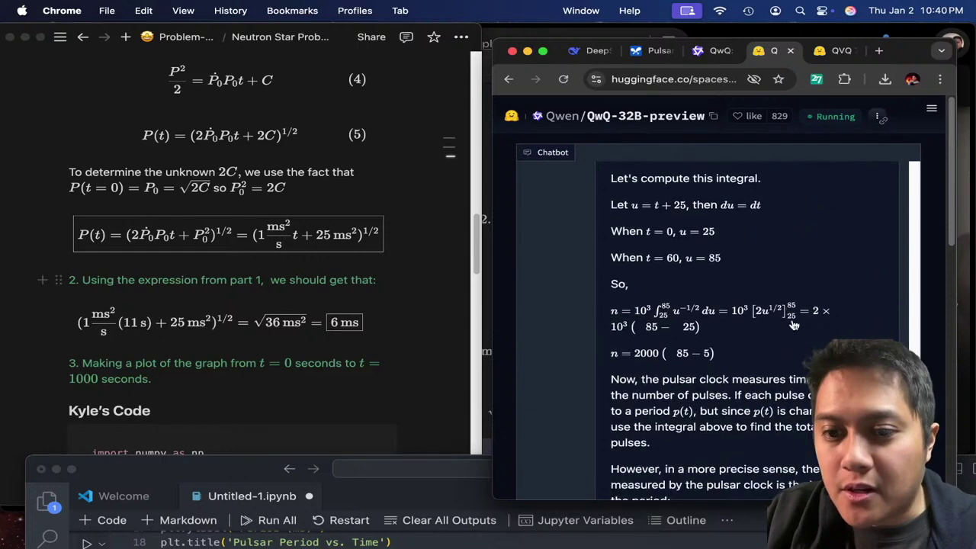
{"action": "scroll", "coordinate": [625, 330], "scroll_direction": "down", "scroll_amount": 10}
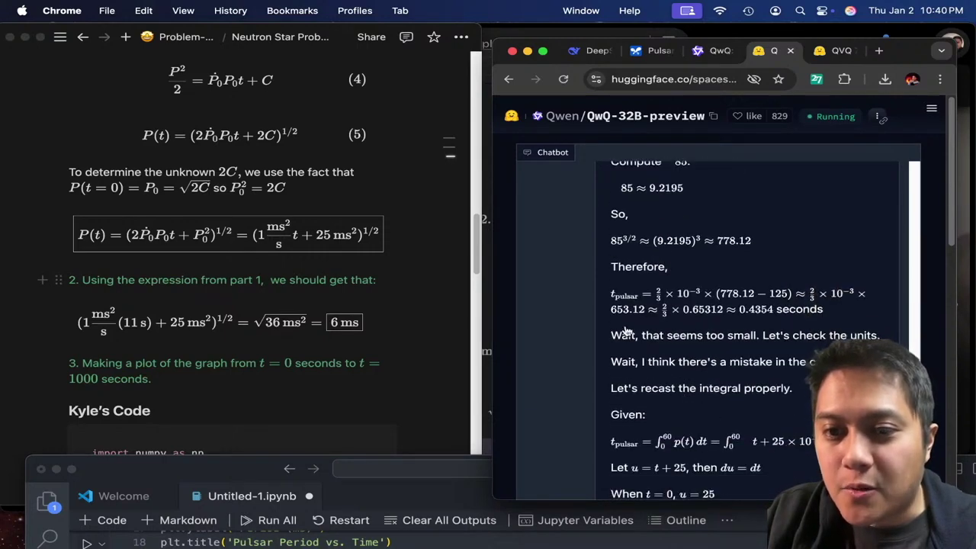
Step: Highlight QwQ-32B's computed t_pulsar result and its remarks about the small value, the mistake and recasting the integral
{"action": "scroll", "coordinate": [793, 345], "scroll_direction": "up", "scroll_amount": 1}
{"action": "left_click_drag", "start_coordinate": [800, 326], "coordinate": [602, 306]}
{"action": "left_click_drag", "start_coordinate": [621, 353], "coordinate": [880, 351]}
{"action": "scroll", "coordinate": [614, 323], "scroll_direction": "down", "scroll_amount": 4}
{"action": "left_click_drag", "start_coordinate": [615, 323], "coordinate": [872, 321]}
{"action": "scroll", "coordinate": [872, 320], "scroll_direction": "down", "scroll_amount": 4}
{"action": "left_click_drag", "start_coordinate": [612, 269], "coordinate": [790, 274]}
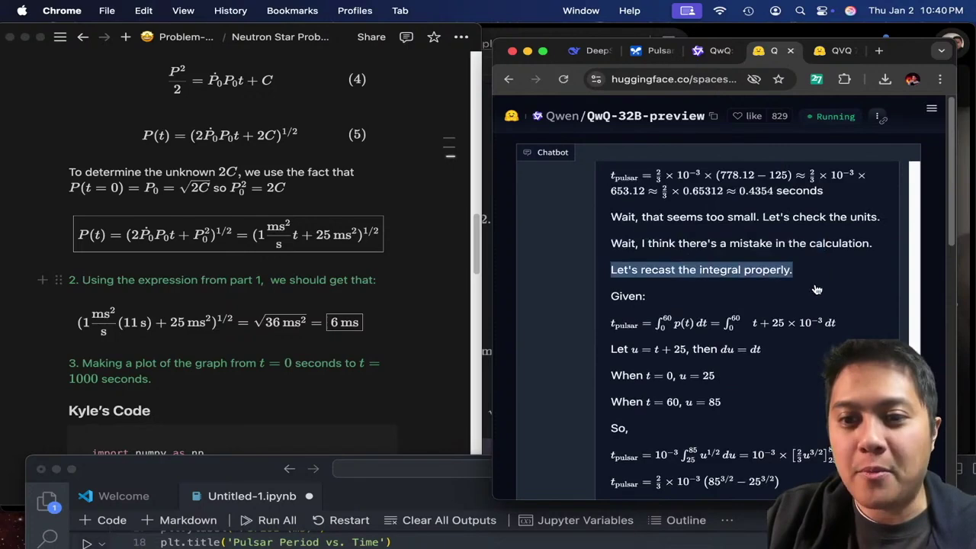
Step: Compare QwQ-32B's t_pulsar integral setup with the part 4 pulse-count derivation in the Notion solution
{"action": "scroll", "coordinate": [815, 290], "scroll_direction": "up", "scroll_amount": 10}
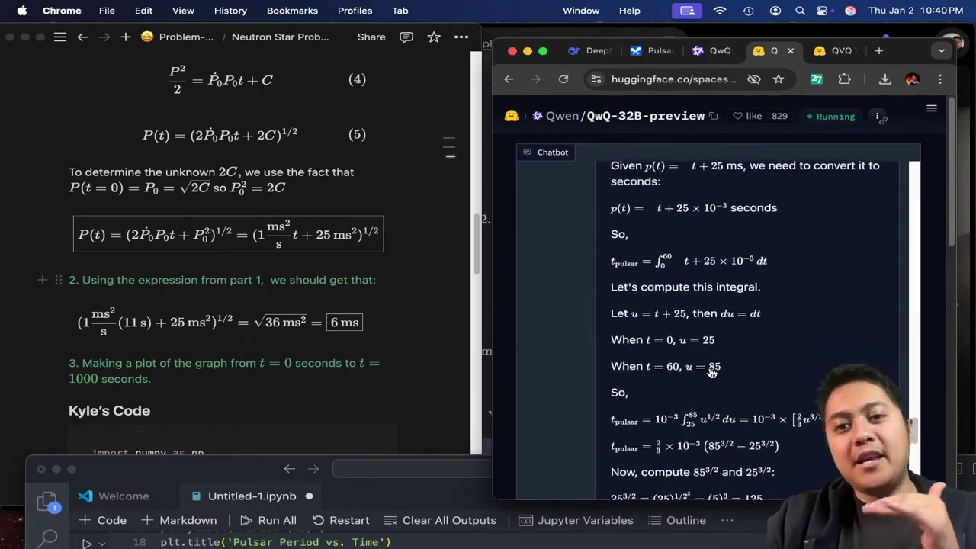
{"action": "scroll", "coordinate": [716, 372], "scroll_direction": "up", "scroll_amount": 3}
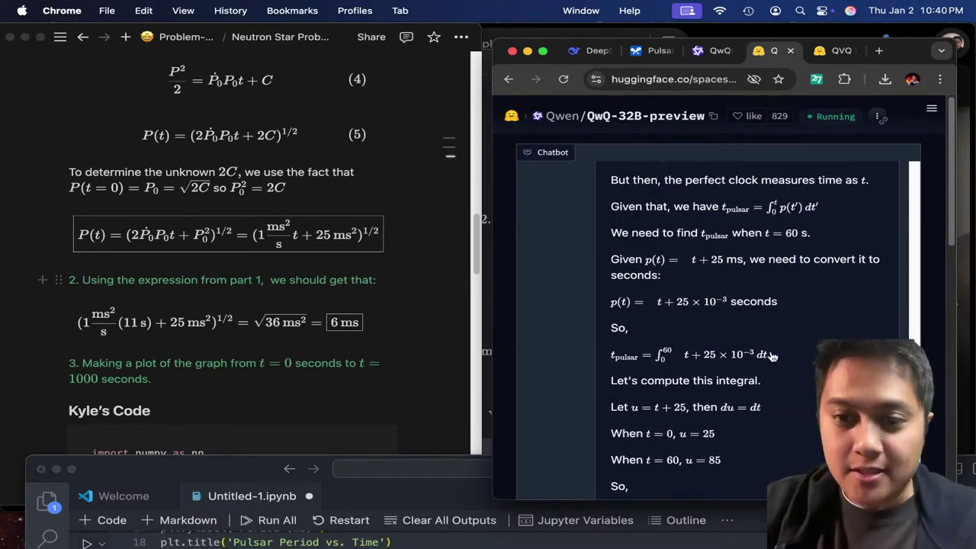
{"action": "scroll", "coordinate": [740, 399], "scroll_direction": "up", "scroll_amount": 1}
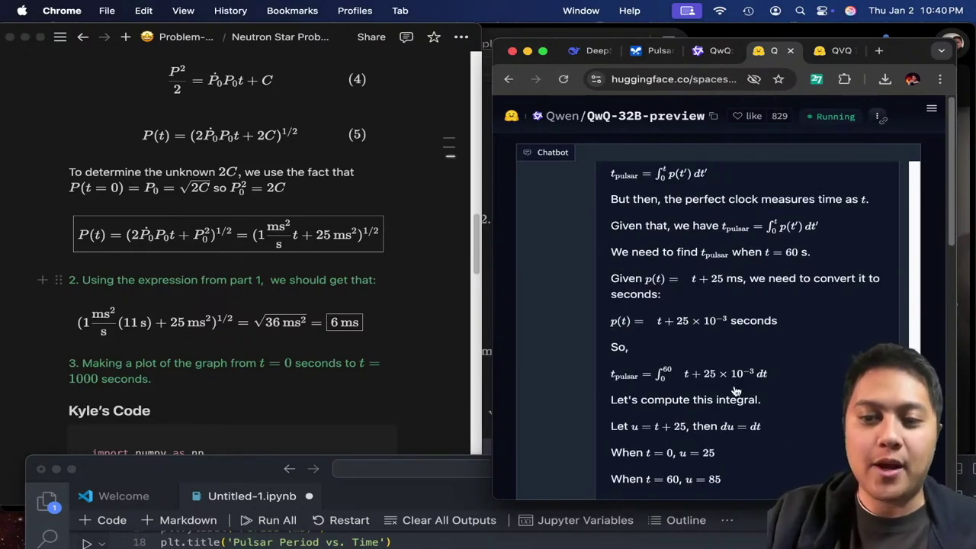
{"action": "scroll", "coordinate": [709, 389], "scroll_direction": "down", "scroll_amount": 1}
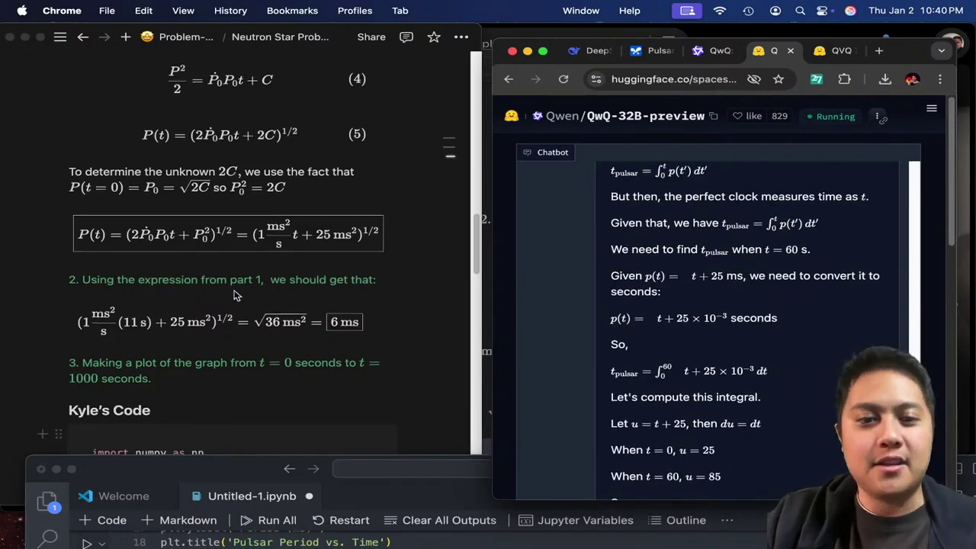
{"action": "scroll", "coordinate": [259, 298], "scroll_direction": "down", "scroll_amount": 15}
{"action": "scroll", "coordinate": [287, 301], "scroll_direction": "up", "scroll_amount": 5}
{"action": "scroll", "coordinate": [293, 302], "scroll_direction": "up", "scroll_amount": 1}
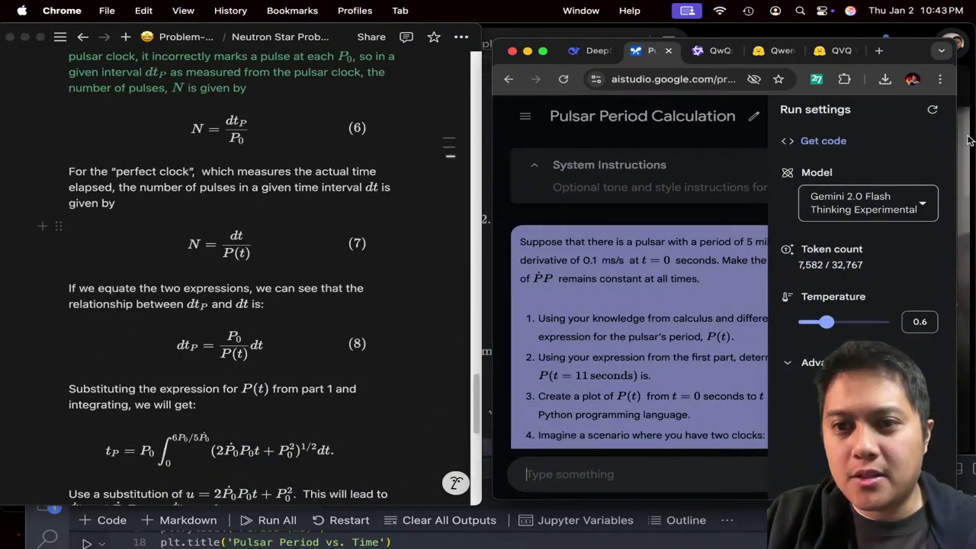
Step: Read the Gemini 2.0 Flash Thinking answer full screen, covering the P(t) expression, P(11) and the plotting code
{"action": "key", "text": "super+ctrl+f"}
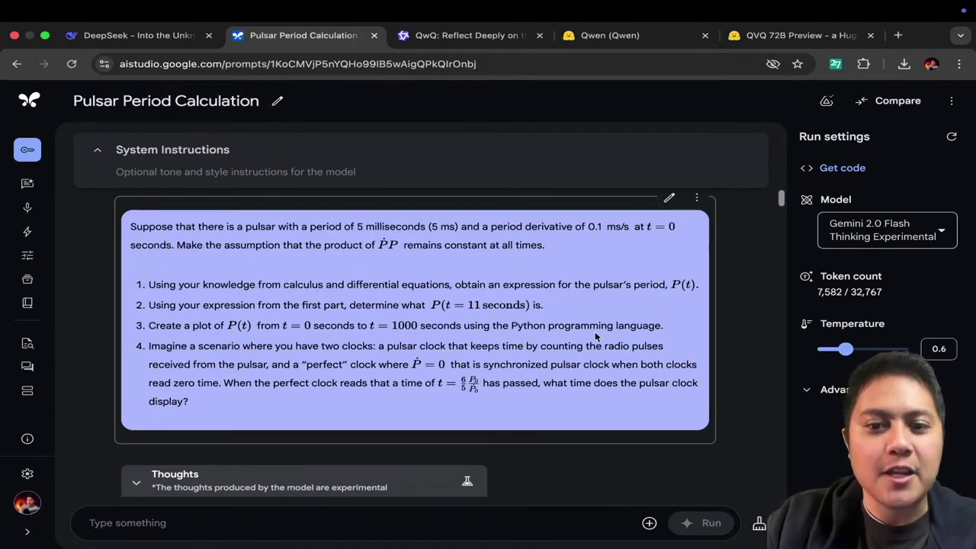
{"action": "scroll", "coordinate": [594, 326], "scroll_direction": "down", "scroll_amount": 10}
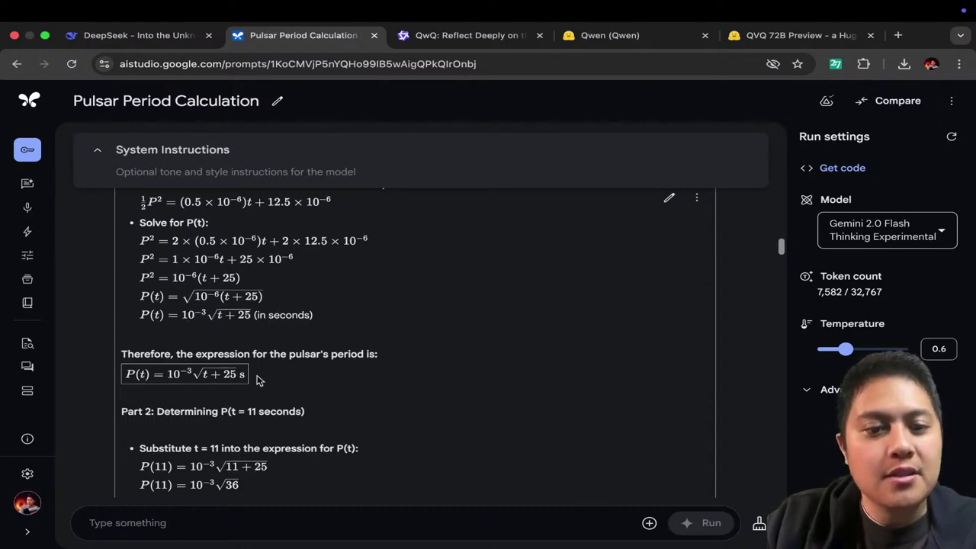
{"action": "scroll", "coordinate": [242, 379], "scroll_direction": "down", "scroll_amount": 3}
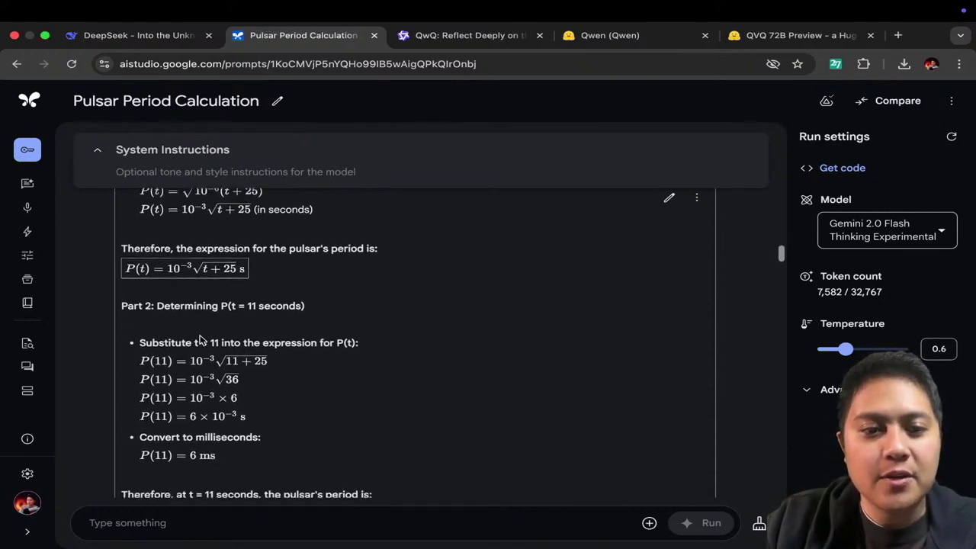
{"action": "scroll", "coordinate": [331, 419], "scroll_direction": "down", "scroll_amount": 1}
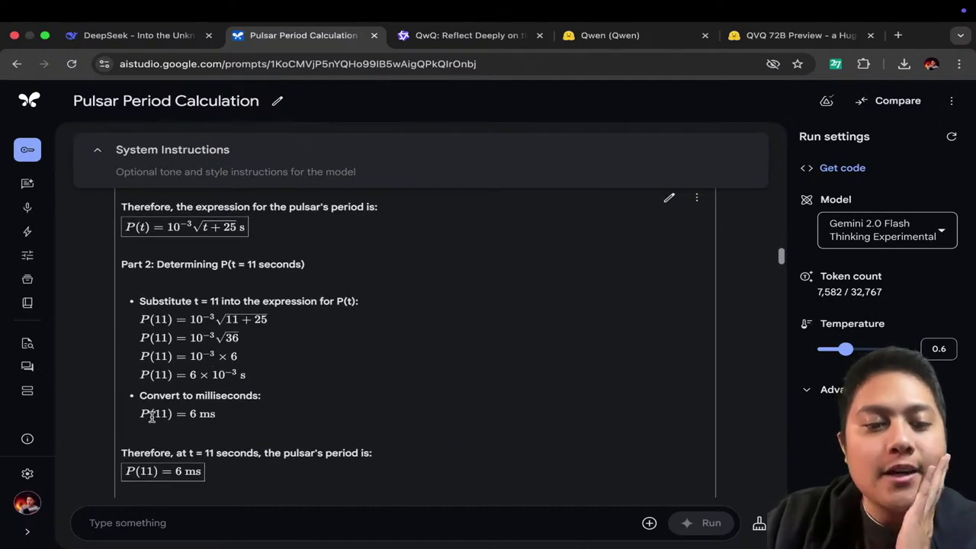
{"action": "scroll", "coordinate": [152, 416], "scroll_direction": "down", "scroll_amount": 13}
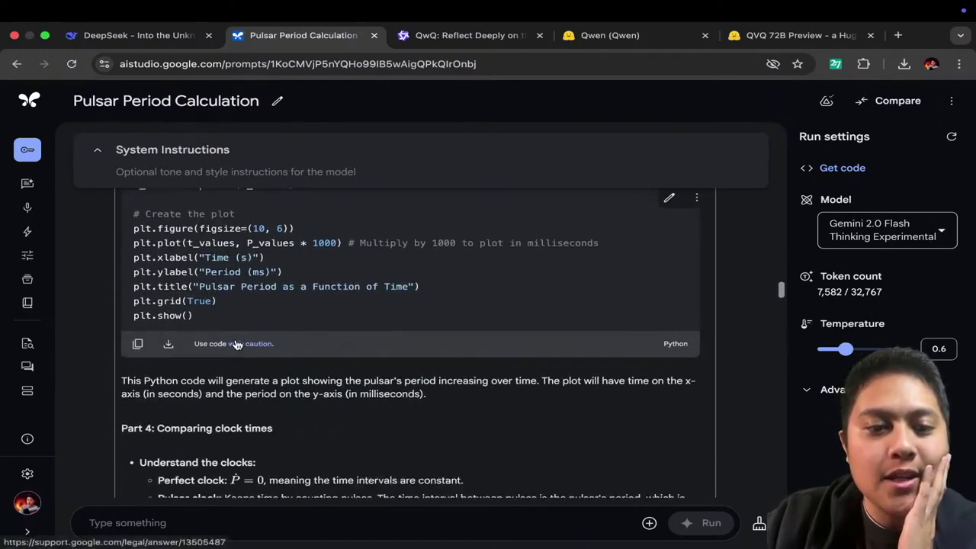
{"action": "scroll", "coordinate": [239, 344], "scroll_direction": "up", "scroll_amount": 1}
Step: Bring up the VS Code notebook and examine Gemini's plot titled Pulsar Period as a Function of Time
{"action": "key", "text": "ctrl+Left"}
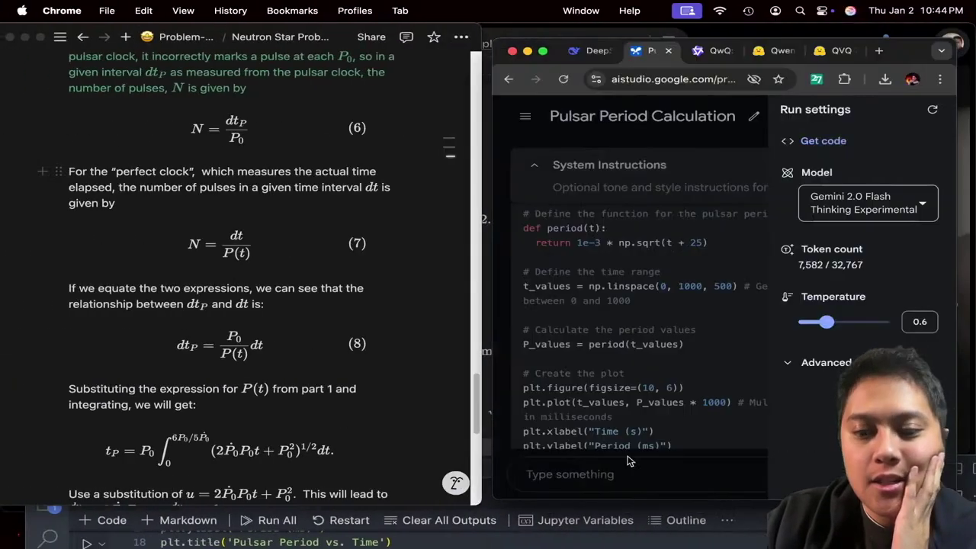
{"action": "left_click", "coordinate": [762, 488]}
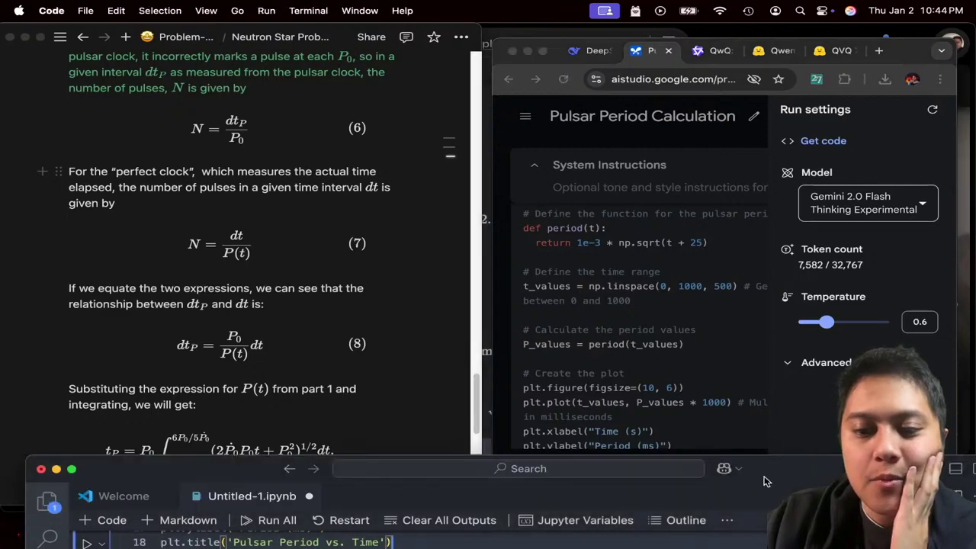
{"action": "double_click", "coordinate": [762, 472]}
{"action": "scroll", "coordinate": [720, 391], "scroll_direction": "down", "scroll_amount": 5}
{"action": "scroll", "coordinate": [529, 339], "scroll_direction": "down", "scroll_amount": 2}
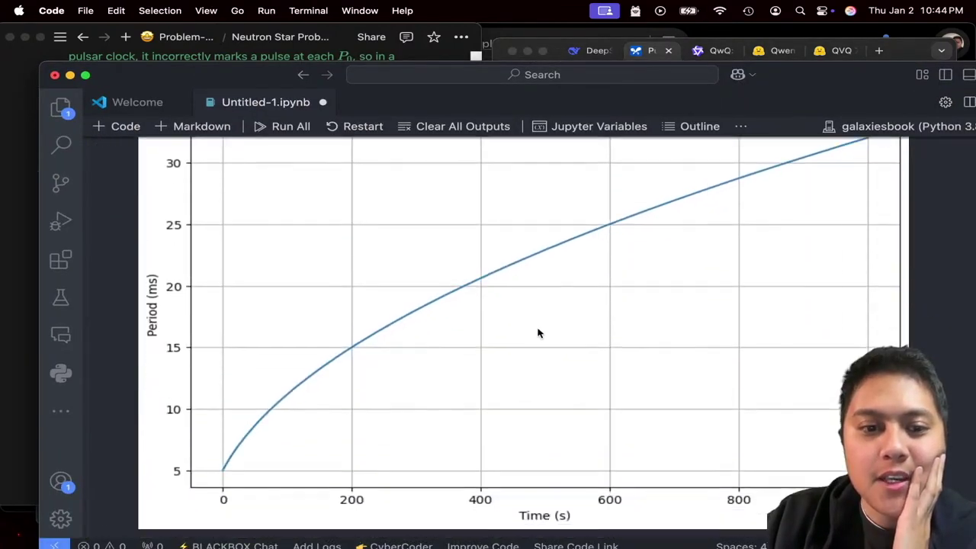
{"action": "scroll", "coordinate": [732, 260], "scroll_direction": "up", "scroll_amount": 2}
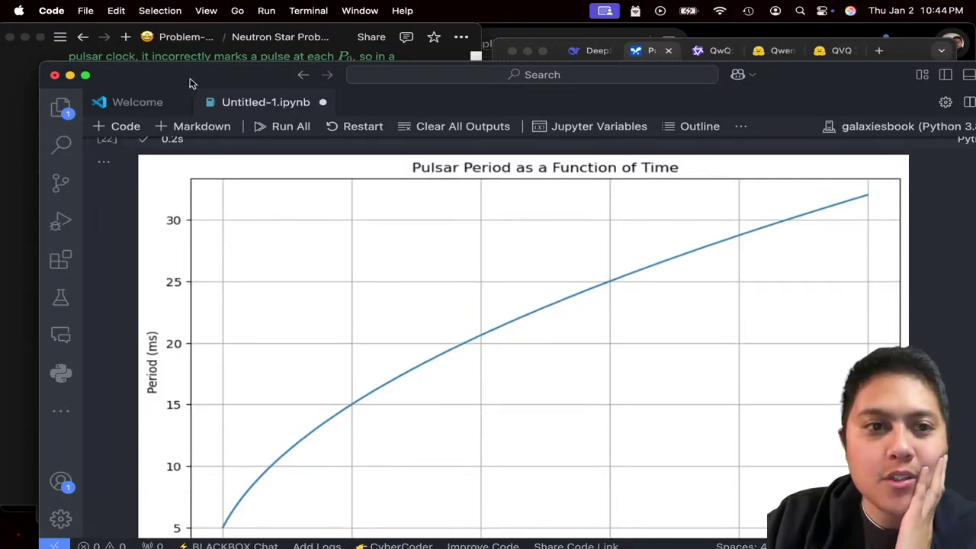
{"action": "double_click", "coordinate": [229, 75]}
Step: Return to Gemini's answer in full-screen Chrome and read part 4 through its final pulsar clock time
{"action": "key", "text": "ctrl+alt+e"}
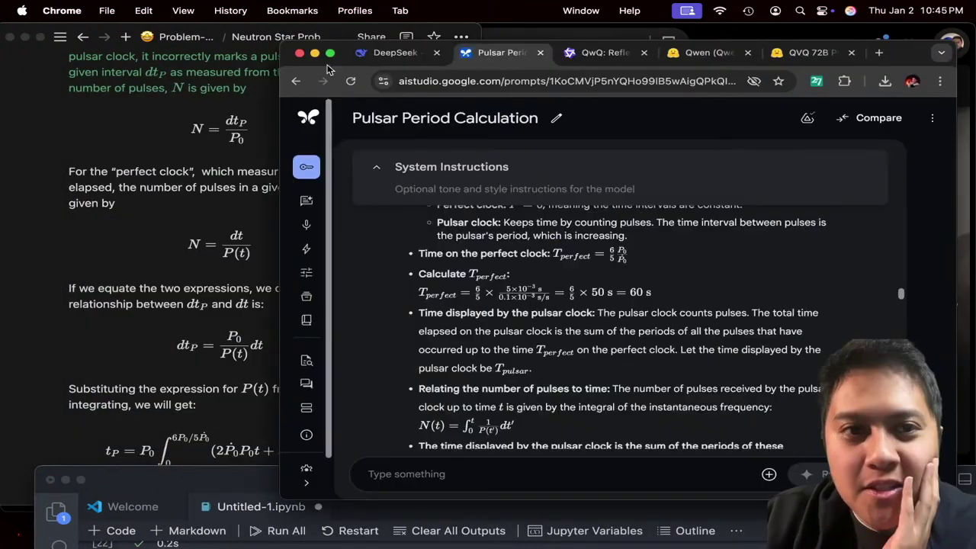
{"action": "left_click", "coordinate": [330, 53]}
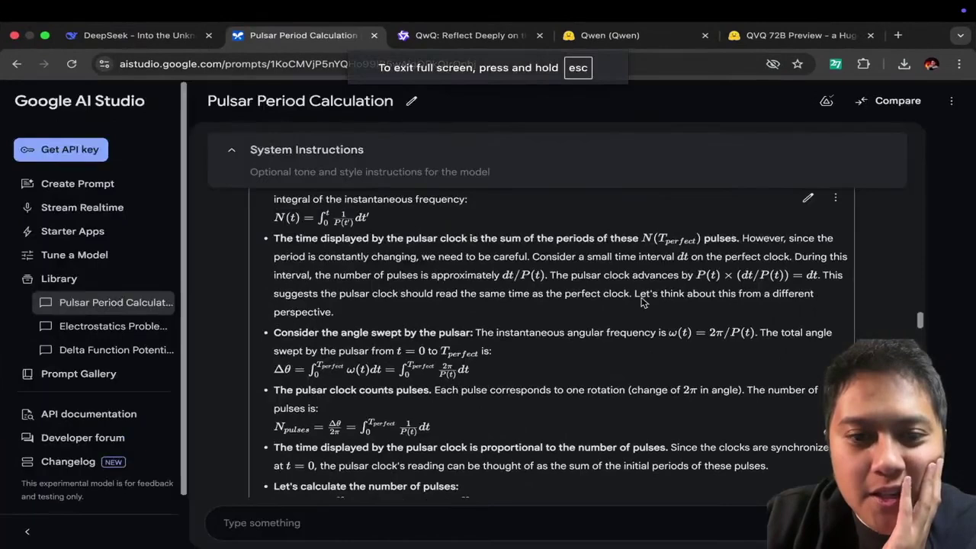
{"action": "scroll", "coordinate": [291, 296], "scroll_direction": "down", "scroll_amount": 3}
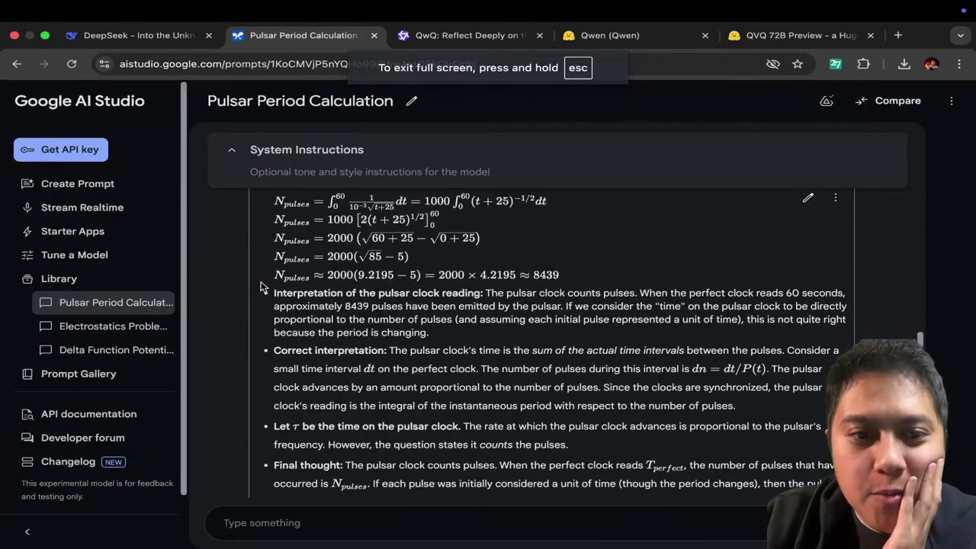
{"action": "scroll", "coordinate": [418, 386], "scroll_direction": "down", "scroll_amount": 5}
{"action": "scroll", "coordinate": [435, 419], "scroll_direction": "down", "scroll_amount": 2}
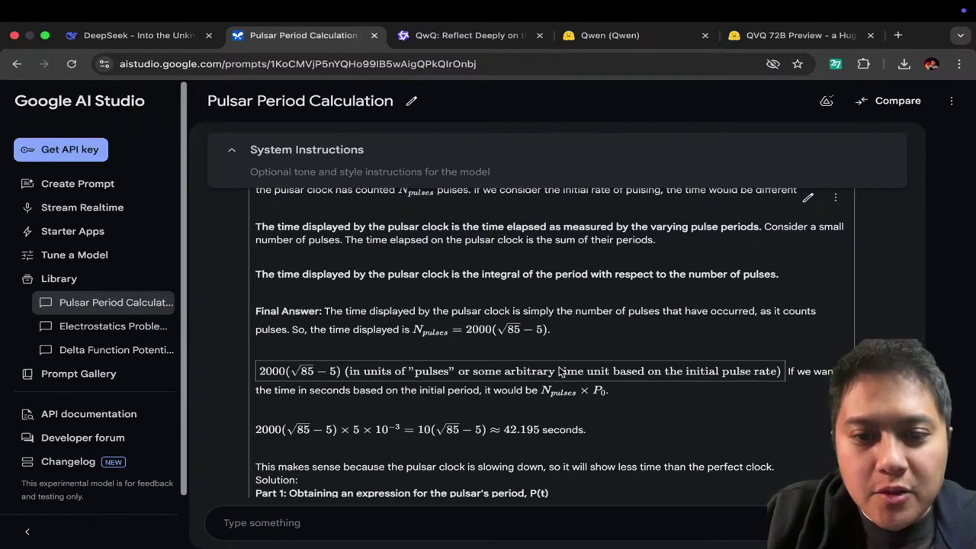
{"action": "scroll", "coordinate": [792, 368], "scroll_direction": "down", "scroll_amount": 2}
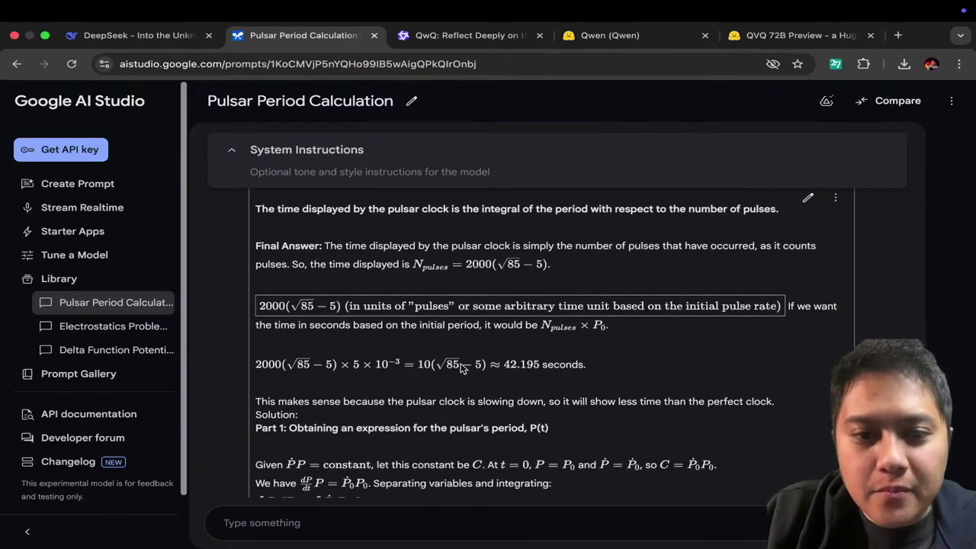
{"action": "scroll", "coordinate": [523, 399], "scroll_direction": "down", "scroll_amount": 2}
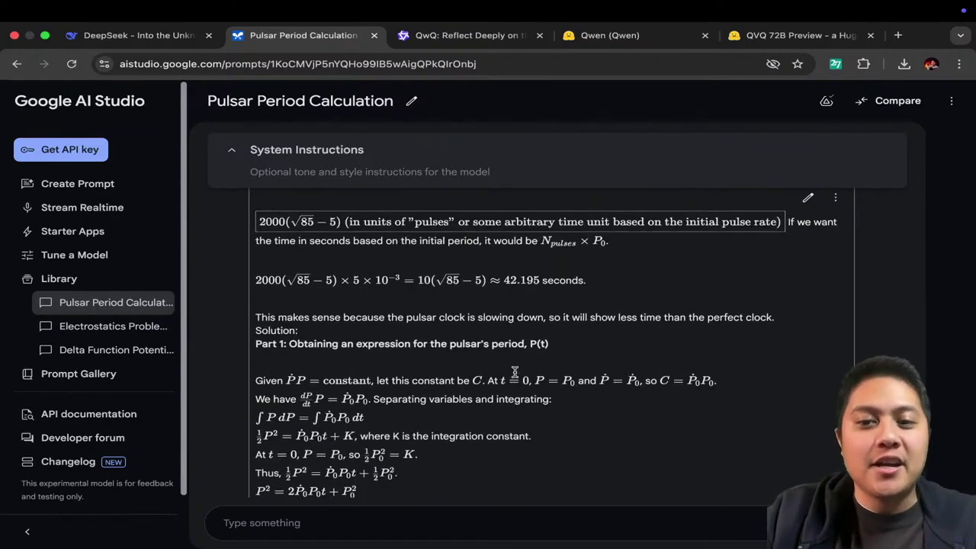
Step: Highlight Gemini's pulsar clock time in seconds and compare it with the Mathematica result in the Notion solution
{"action": "scroll", "coordinate": [518, 402], "scroll_direction": "up", "scroll_amount": 5}
{"action": "scroll", "coordinate": [519, 403], "scroll_direction": "down", "scroll_amount": 2}
{"action": "left_click_drag", "start_coordinate": [586, 394], "coordinate": [402, 402]}
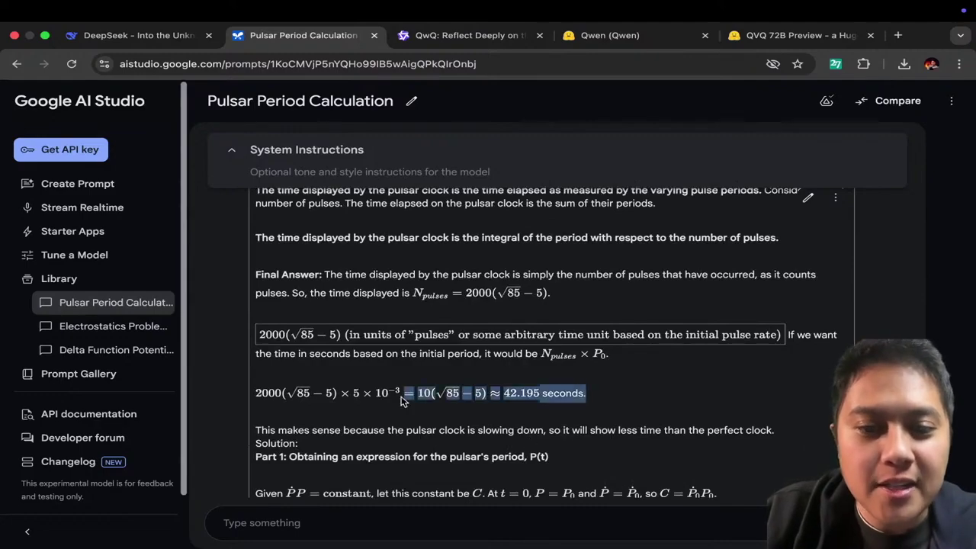
{"action": "left_click", "coordinate": [46, 38]}
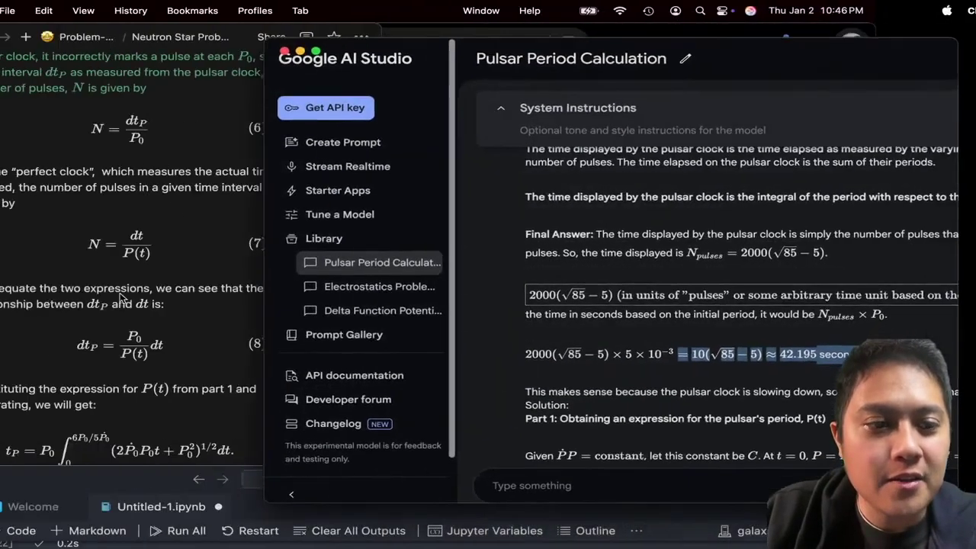
{"action": "scroll", "coordinate": [227, 363], "scroll_direction": "down", "scroll_amount": 5}
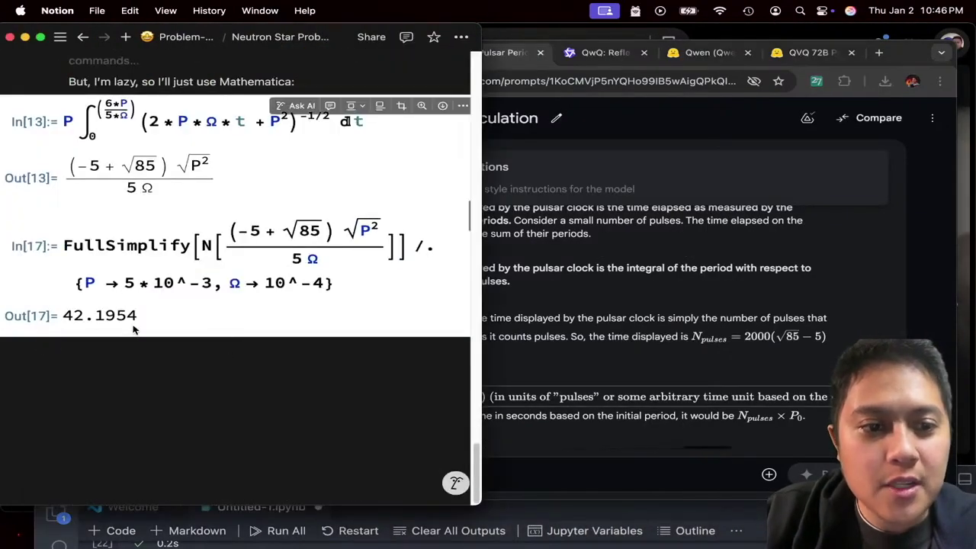
{"action": "scroll", "coordinate": [180, 313], "scroll_direction": "up", "scroll_amount": 3}
{"action": "left_click", "coordinate": [636, 410]}
{"action": "scroll", "coordinate": [646, 381], "scroll_direction": "down", "scroll_amount": 3}
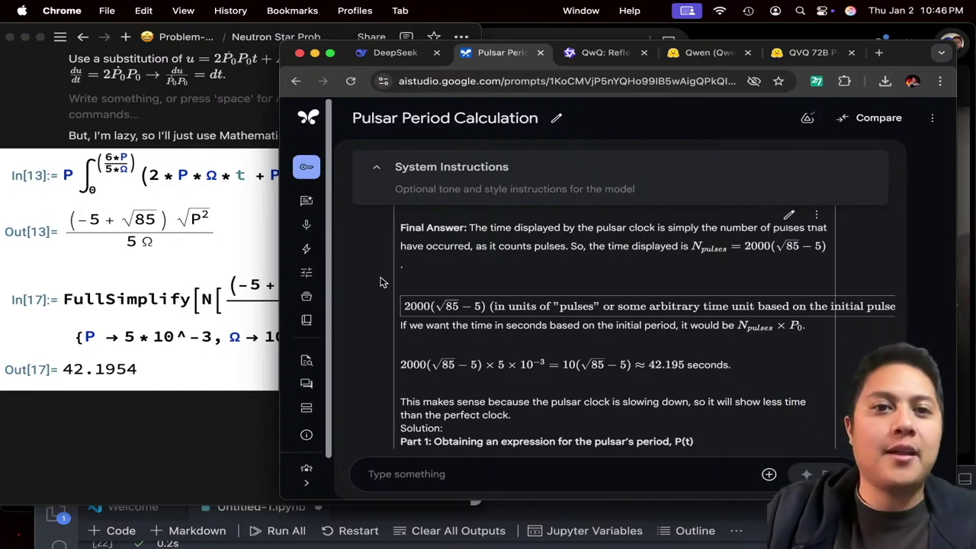
Step: Read Gemini's written solution from the Part 1 P(t) derivation through Part 4, highlighting the evaluated pulse-count line
{"action": "left_click_drag", "start_coordinate": [279, 42], "coordinate": [280, 24]}
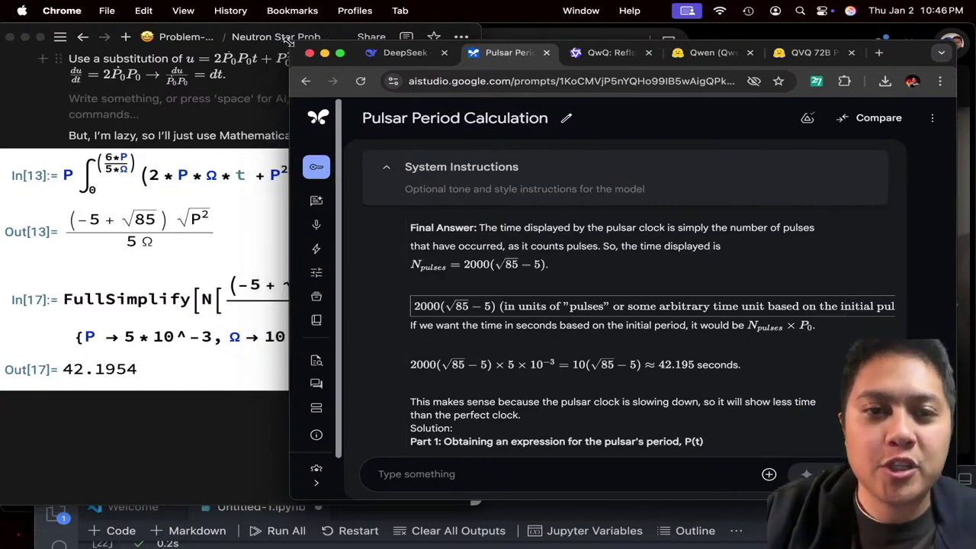
{"action": "scroll", "coordinate": [688, 311], "scroll_direction": "down", "scroll_amount": 3}
{"action": "scroll", "coordinate": [682, 280], "scroll_direction": "down", "scroll_amount": 5}
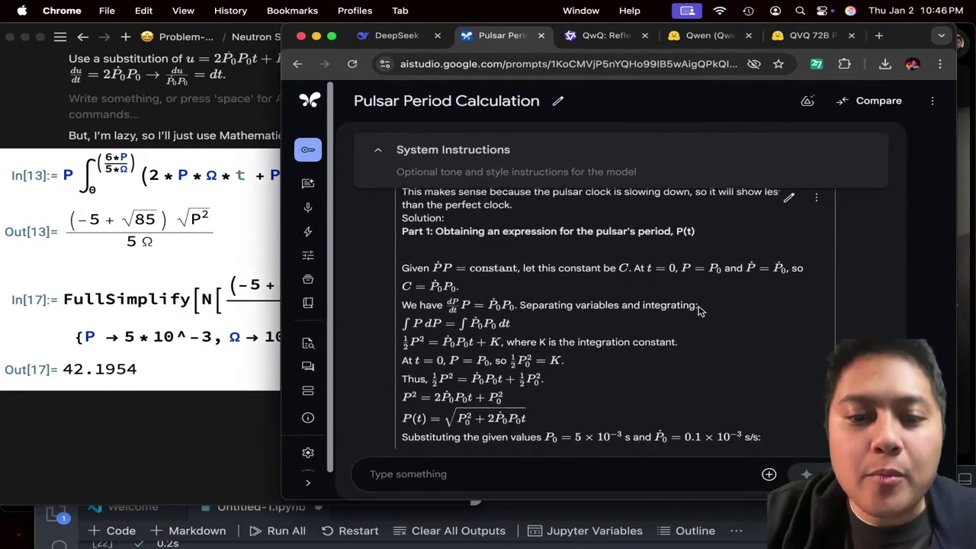
{"action": "scroll", "coordinate": [486, 349], "scroll_direction": "down", "scroll_amount": 1}
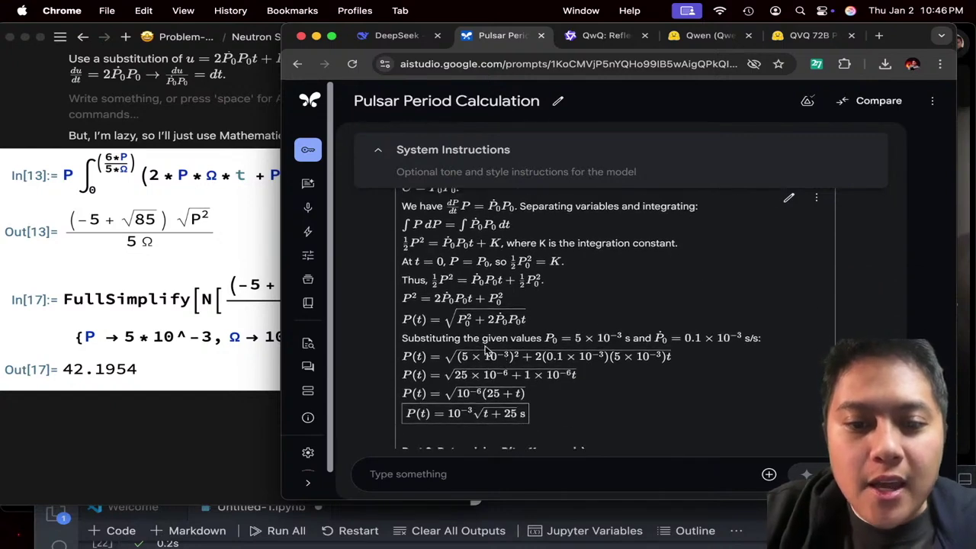
{"action": "scroll", "coordinate": [478, 341], "scroll_direction": "down", "scroll_amount": 6}
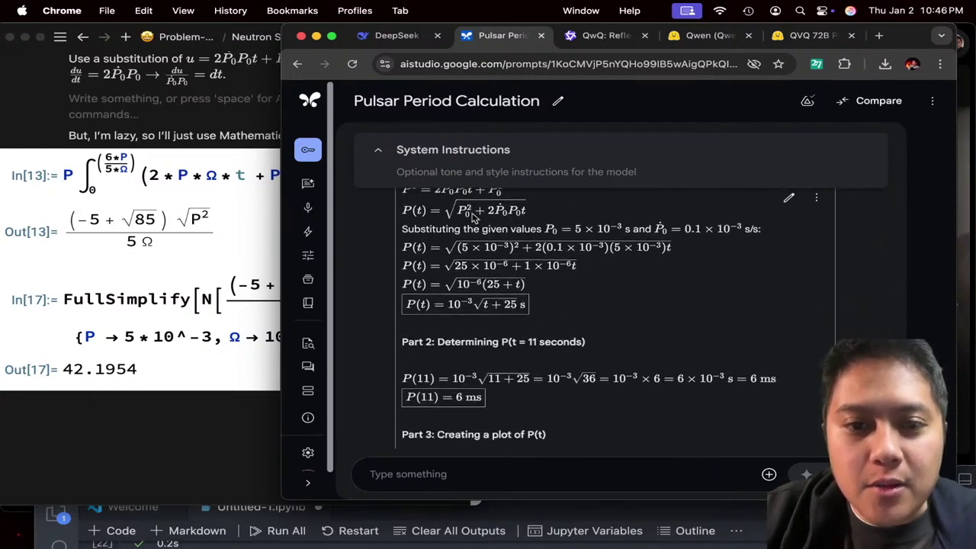
{"action": "scroll", "coordinate": [473, 328], "scroll_direction": "down", "scroll_amount": 13}
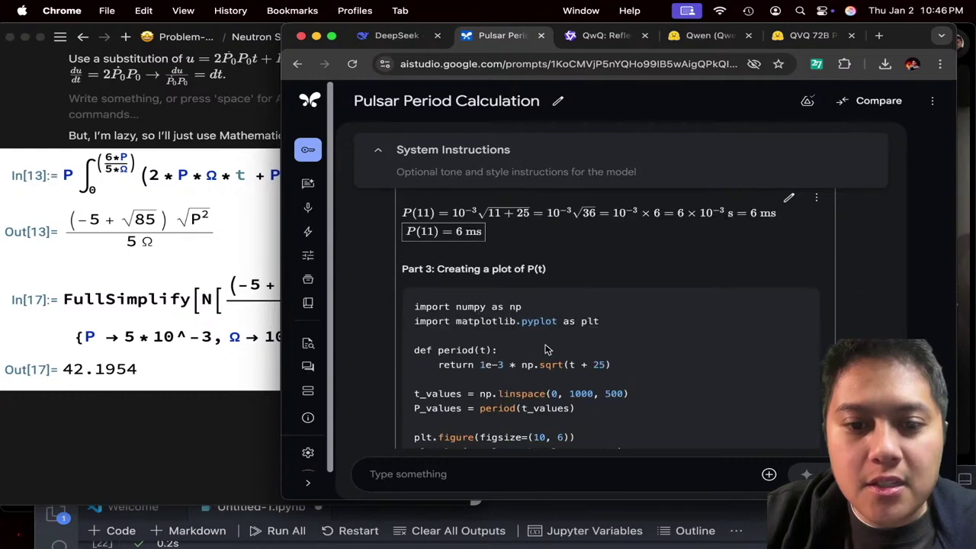
{"action": "scroll", "coordinate": [554, 350], "scroll_direction": "down", "scroll_amount": 7}
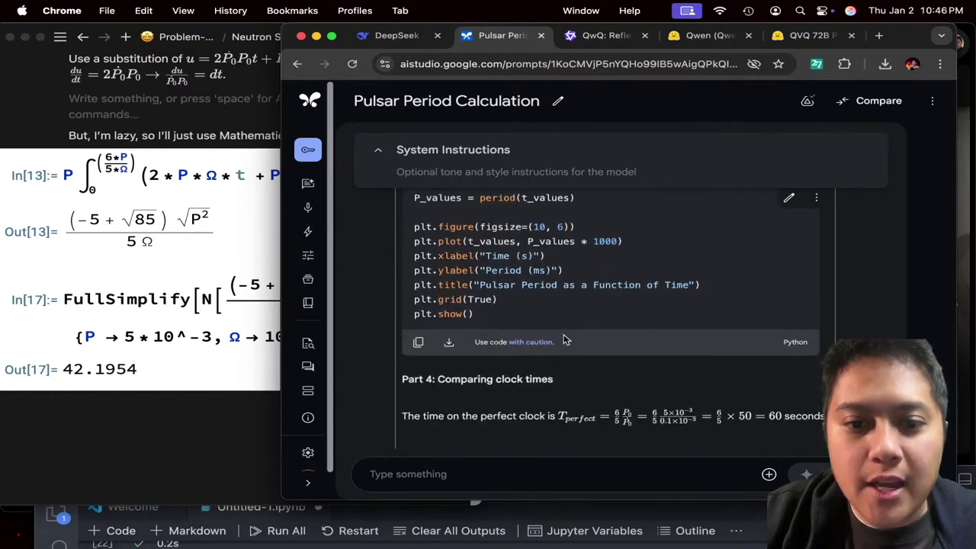
{"action": "scroll", "coordinate": [793, 431], "scroll_direction": "down", "scroll_amount": 20}
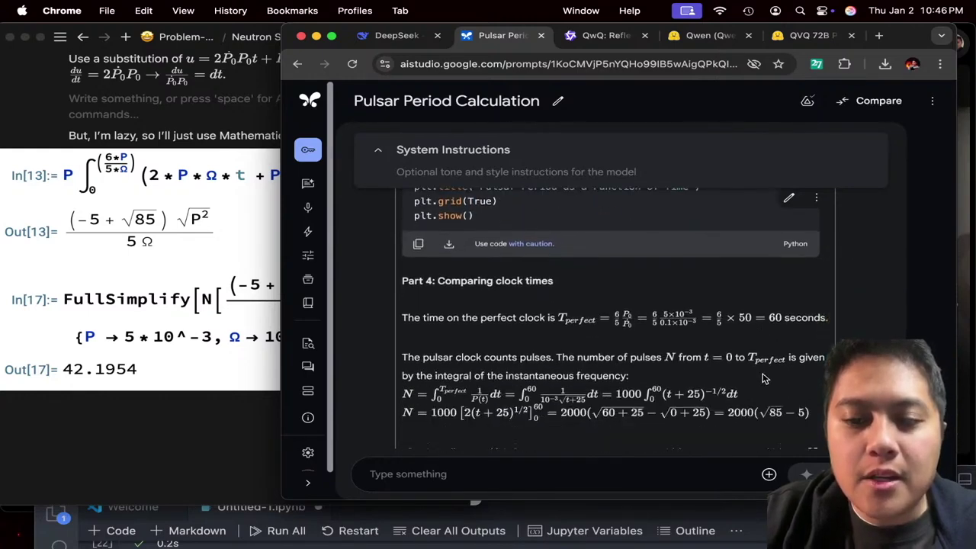
{"action": "triple_click", "coordinate": [643, 413]}
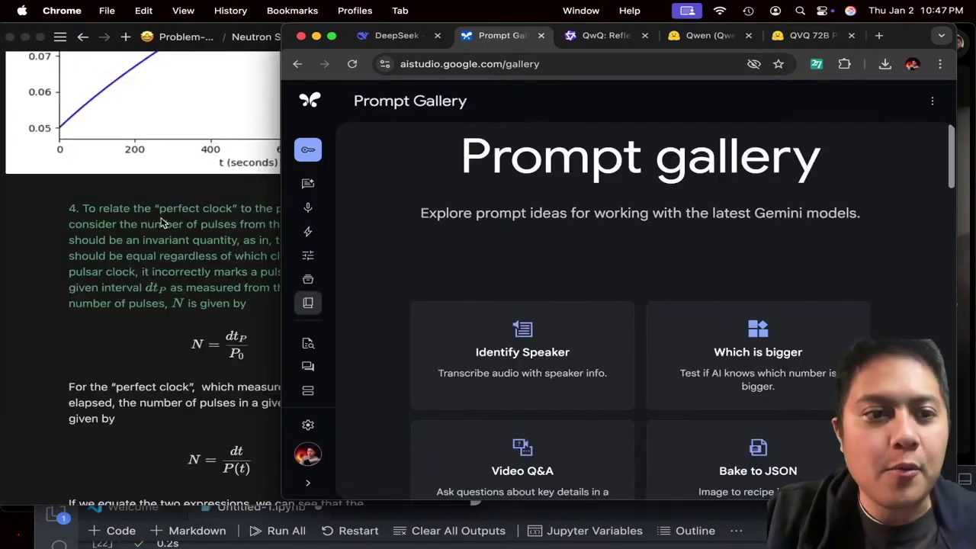
Step: Review the problem statement in the Notion page, and switch to Claude to view the prompt in the earlier pulsar chat
{"action": "left_click", "coordinate": [311, 259]}
{"action": "scroll", "coordinate": [311, 260], "scroll_direction": "up", "scroll_amount": 15}
{"action": "scroll", "coordinate": [311, 259], "scroll_direction": "down", "scroll_amount": 3}
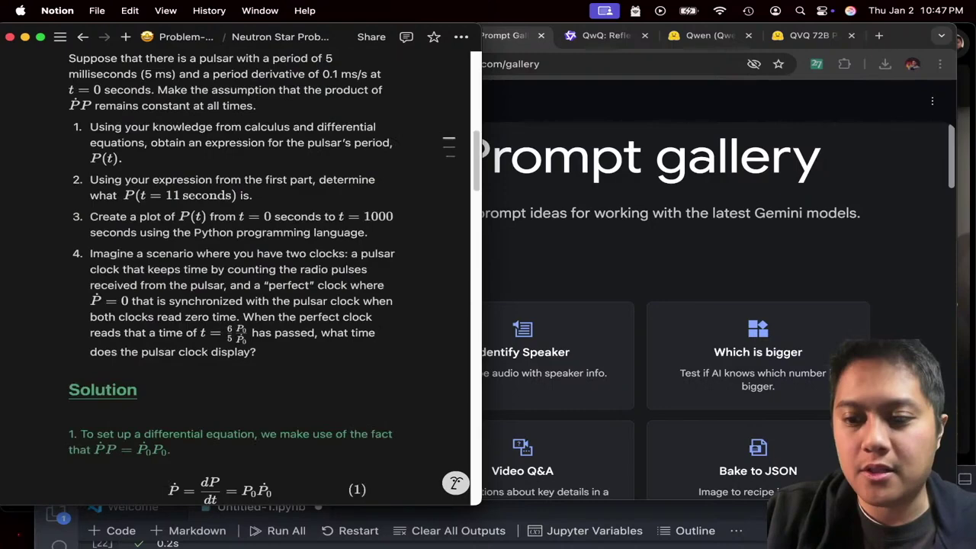
{"action": "left_click", "coordinate": [734, 532]}
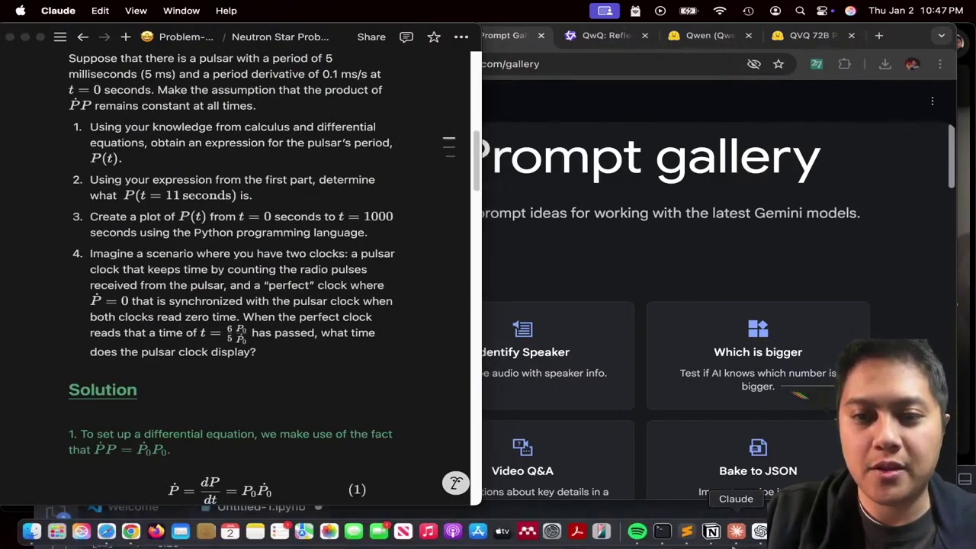
{"action": "scroll", "coordinate": [610, 305], "scroll_direction": "up", "scroll_amount": 15}
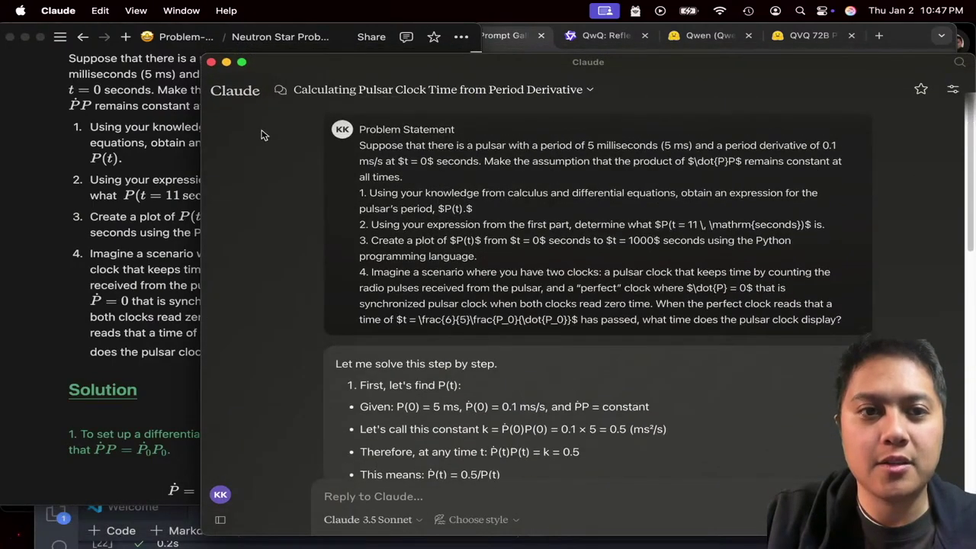
Step: Start a new Claude 3.5 Sonnet chat, submit the problem statement as a pasted screenshot, and make the window full screen
{"action": "left_click", "coordinate": [256, 122]}
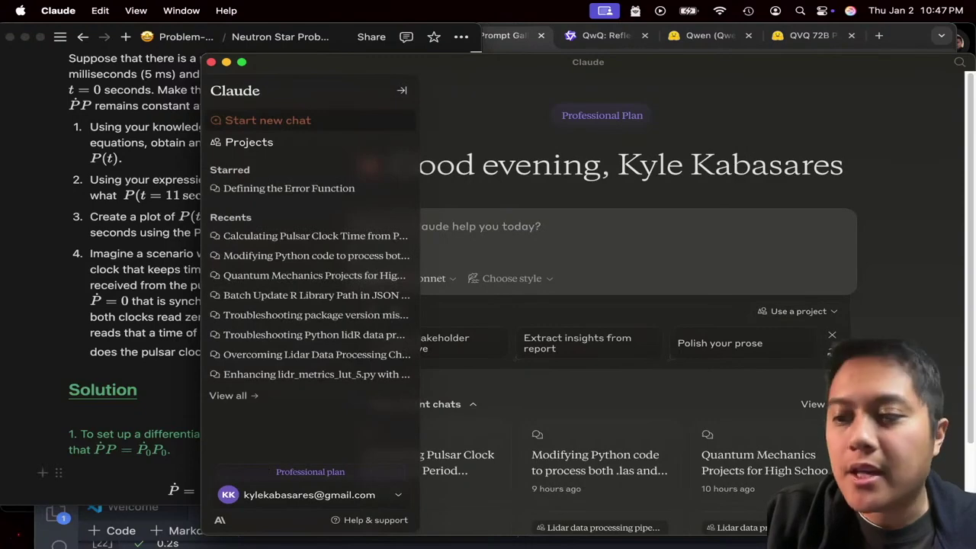
{"action": "left_click_drag", "start_coordinate": [355, 69], "coordinate": [337, 70]}
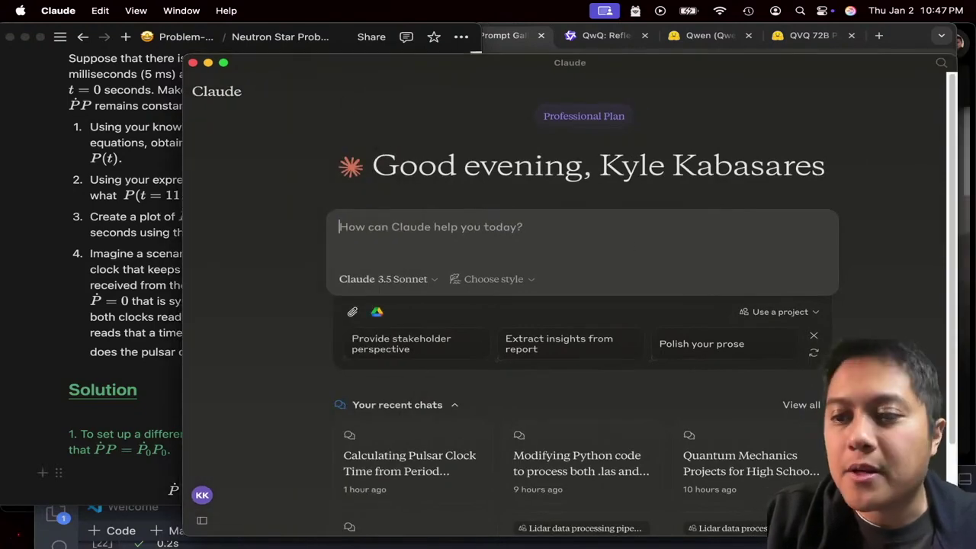
{"action": "mouse_move", "coordinate": [228, 121]}
{"action": "key", "text": "ctrl+v"}
{"action": "key", "text": "Return"}
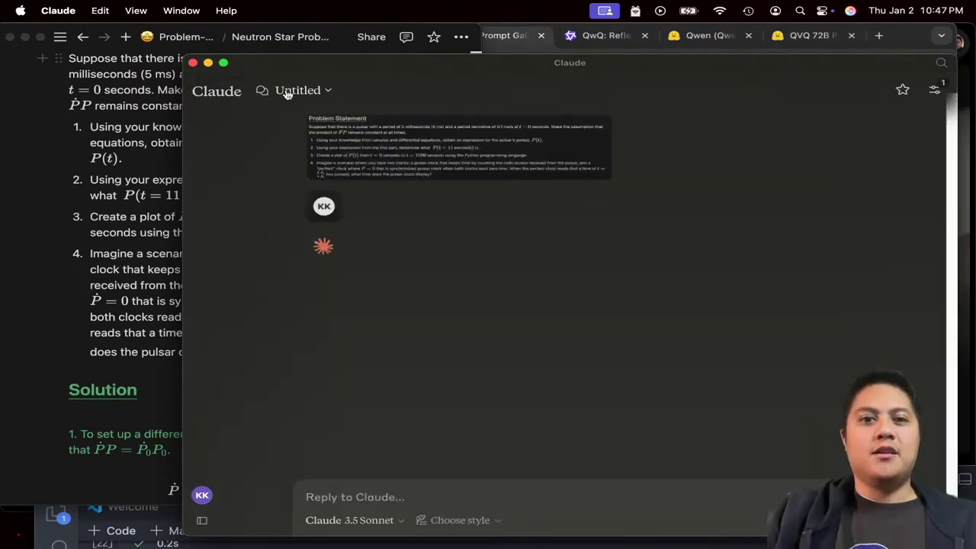
{"action": "left_click", "coordinate": [223, 62]}
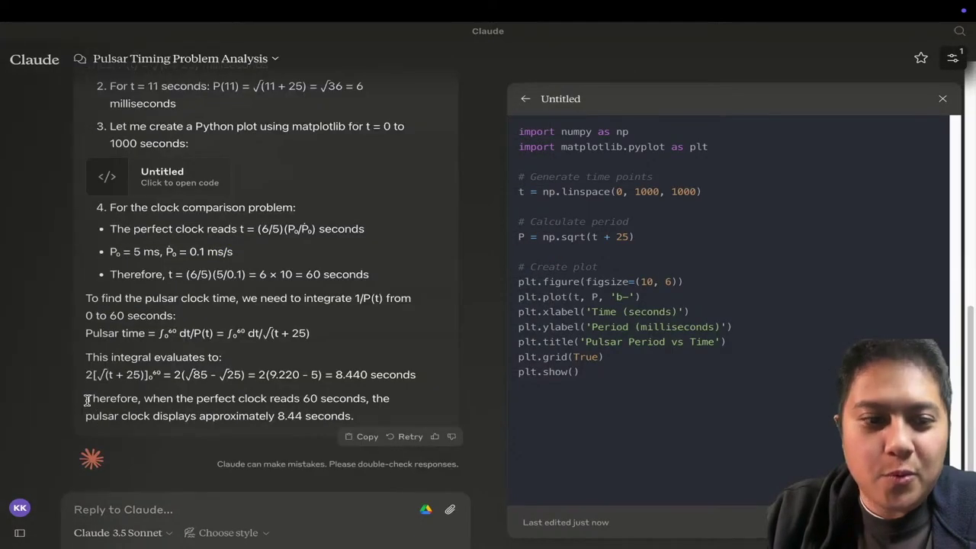
Step: Highlight Claude's concluding sentence on the pulsar clock time, and enlarge the attached problem statement screenshot to check it
{"action": "left_click_drag", "start_coordinate": [86, 401], "coordinate": [402, 417]}
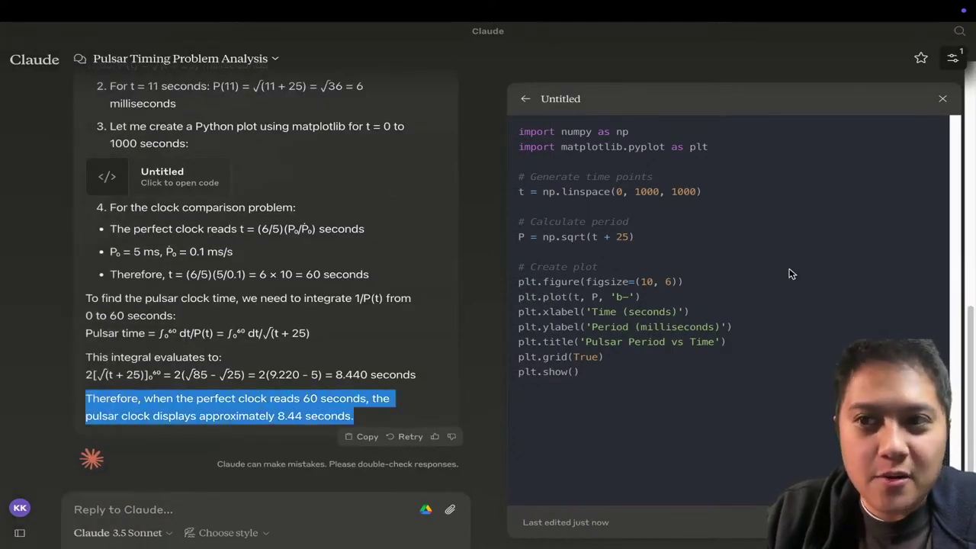
{"action": "scroll", "coordinate": [320, 269], "scroll_direction": "up", "scroll_amount": 15}
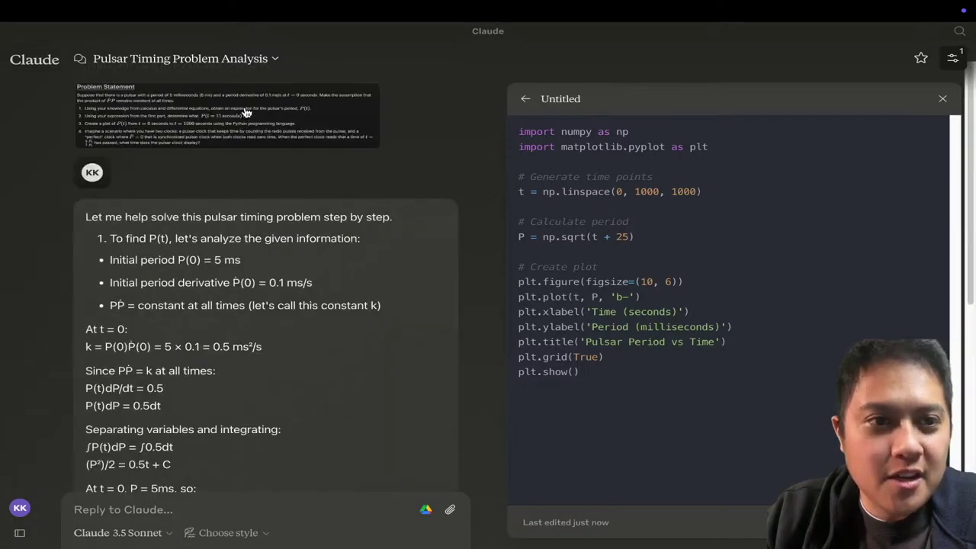
{"action": "left_click", "coordinate": [204, 141]}
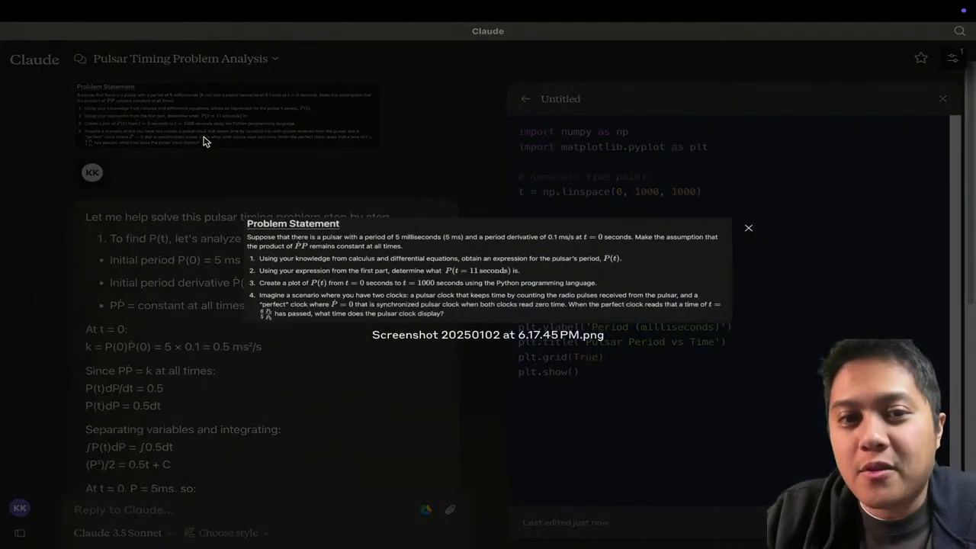
{"action": "left_click", "coordinate": [205, 389]}
{"action": "scroll", "coordinate": [205, 389], "scroll_direction": "down", "scroll_amount": 4}
{"action": "scroll", "coordinate": [205, 388], "scroll_direction": "up", "scroll_amount": 4}
Step: Open the chat Calculating Pulsar Clock Time from Period Derivative, read its part 4, and highlight the final pulsar clock time
{"action": "mouse_move", "coordinate": [23, 229]}
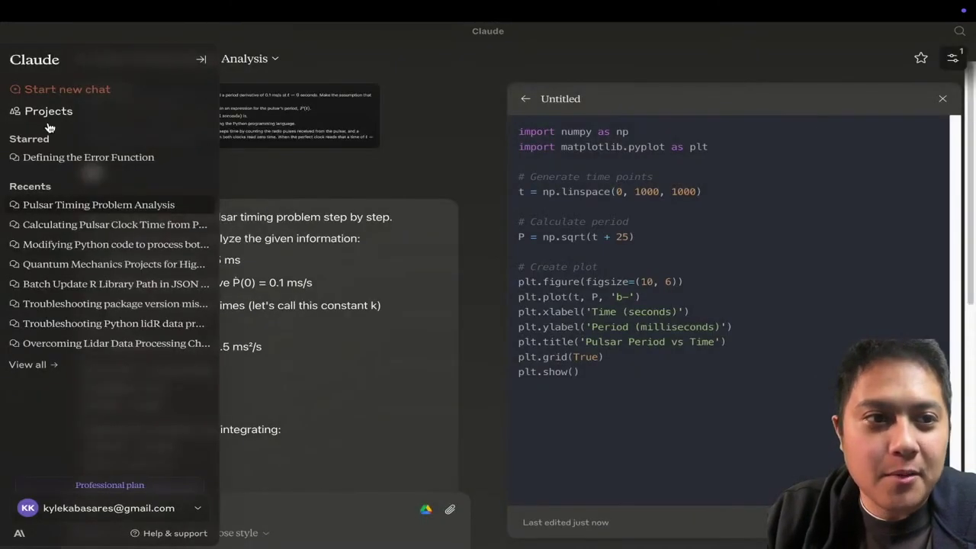
{"action": "left_click", "coordinate": [76, 225]}
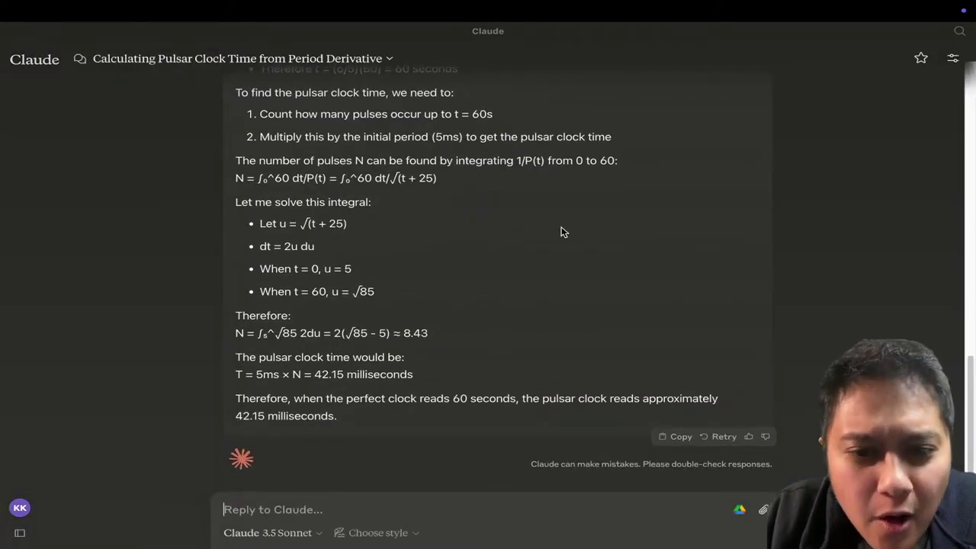
{"action": "scroll", "coordinate": [498, 329], "scroll_direction": "up", "scroll_amount": 2}
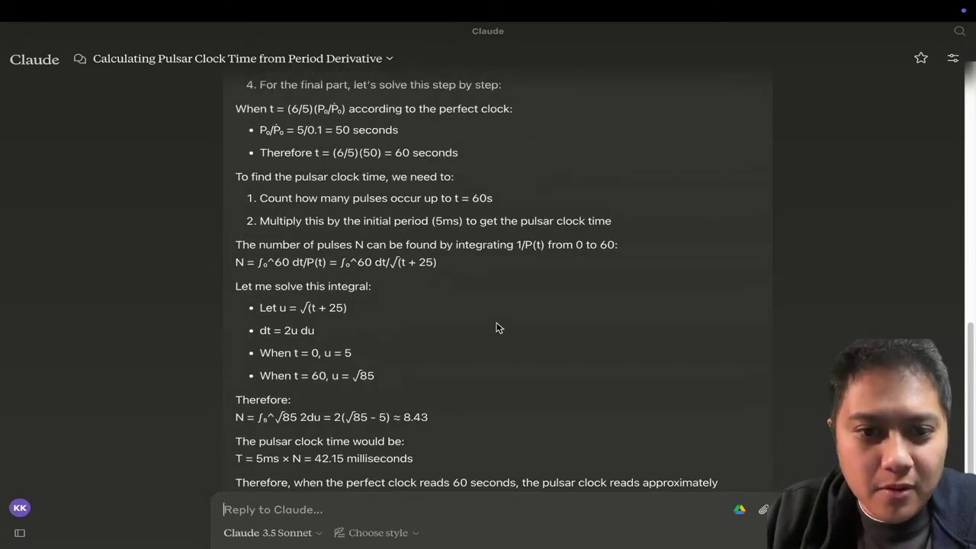
{"action": "scroll", "coordinate": [545, 309], "scroll_direction": "down", "scroll_amount": 2}
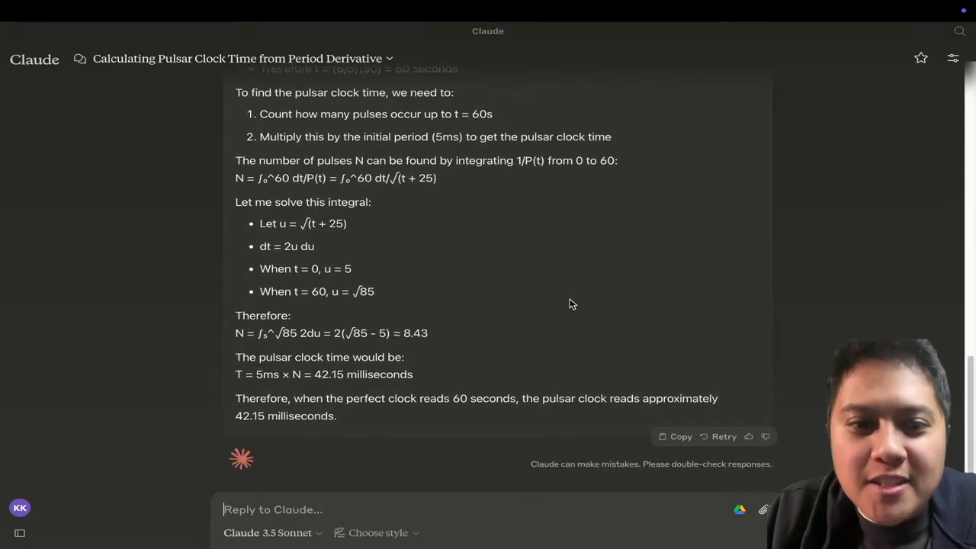
{"action": "left_click_drag", "start_coordinate": [385, 420], "coordinate": [231, 422]}
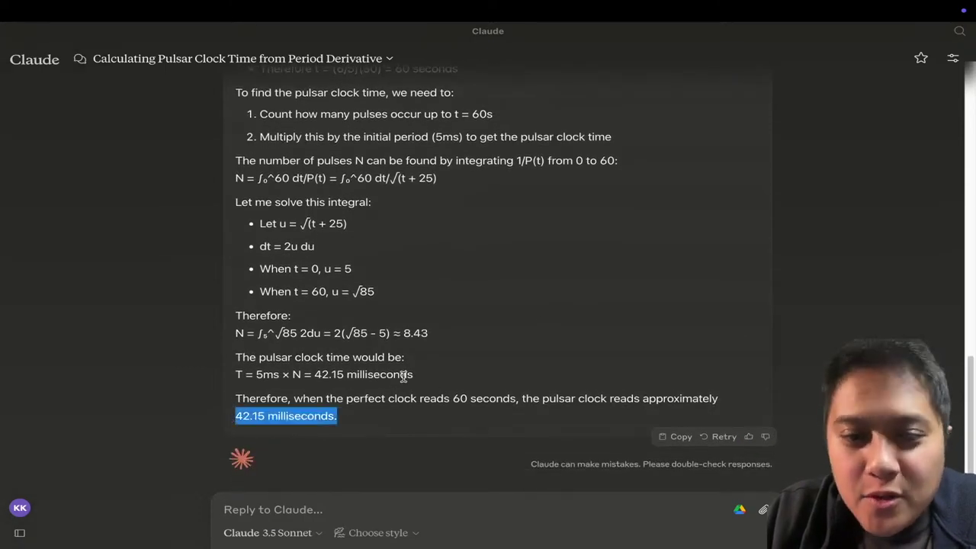
Step: Recheck the earlier Claude answer from the P(t) derivation through part 4, and highlight its closing lines
{"action": "scroll", "coordinate": [385, 358], "scroll_direction": "up", "scroll_amount": 8}
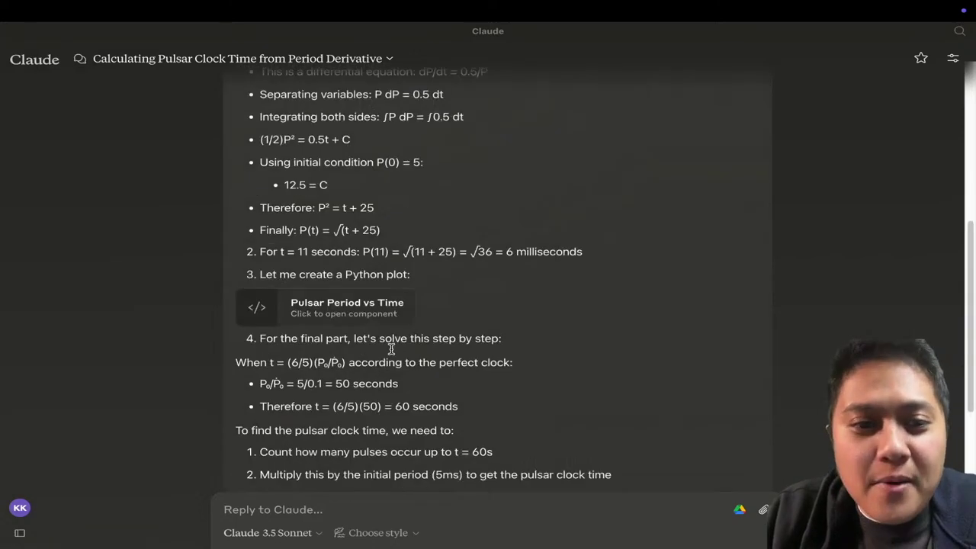
{"action": "scroll", "coordinate": [543, 278], "scroll_direction": "down", "scroll_amount": 8}
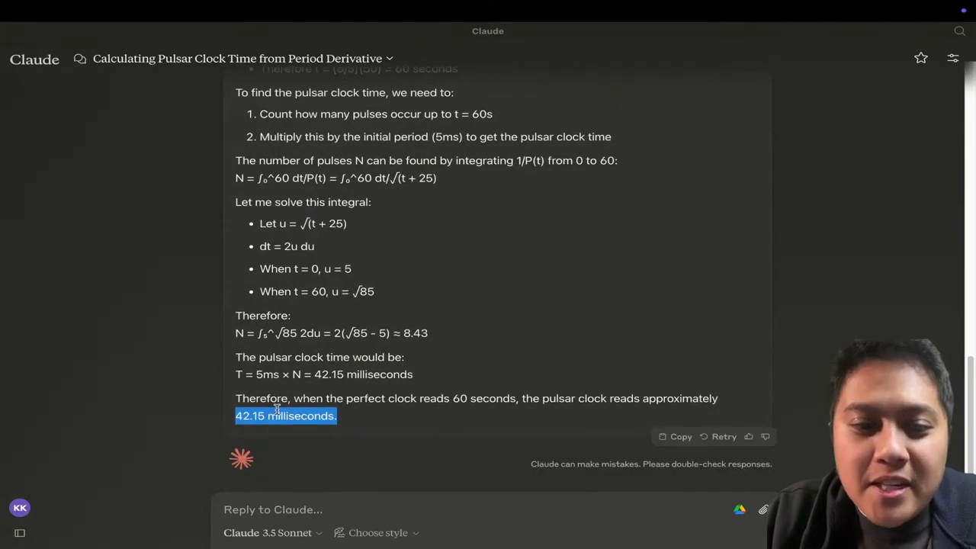
{"action": "left_click", "coordinate": [468, 412]}
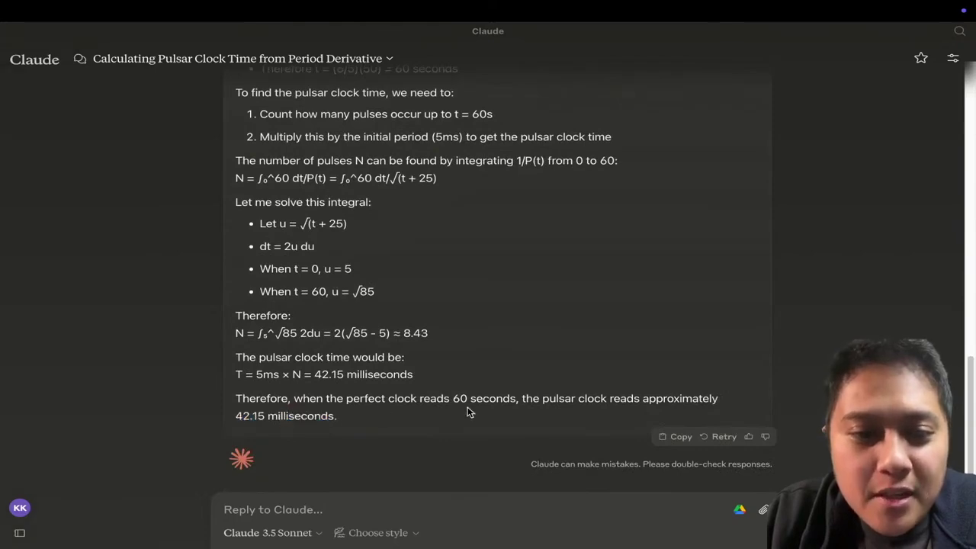
{"action": "scroll", "coordinate": [392, 403], "scroll_direction": "up", "scroll_amount": 5}
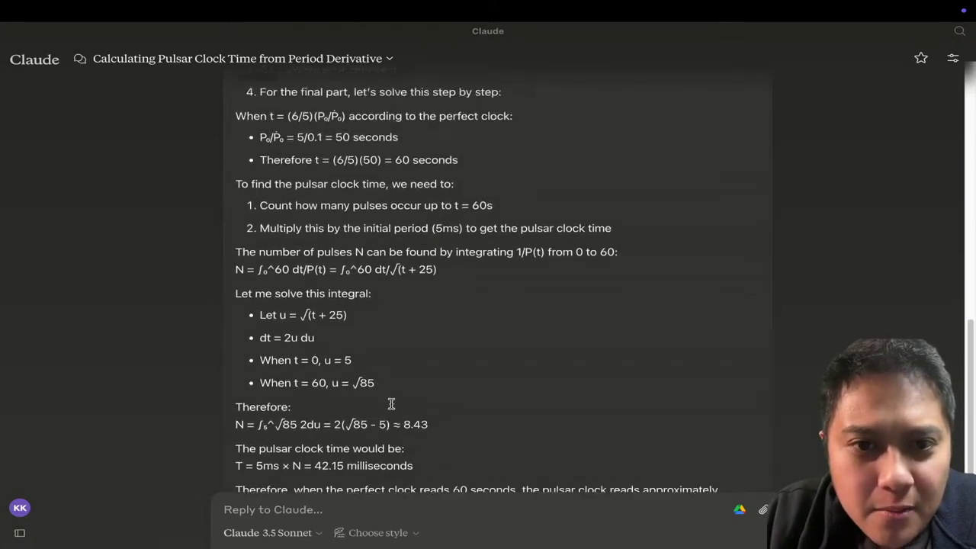
{"action": "scroll", "coordinate": [387, 387], "scroll_direction": "down", "scroll_amount": 5}
{"action": "left_click_drag", "start_coordinate": [351, 432], "coordinate": [227, 397]}
{"action": "left_click", "coordinate": [467, 370]}
Step: Read the end of DeepSeek's reasoning in Chrome, and bring the Notion page with the Pulsar Period Graph to the front
{"action": "scroll", "coordinate": [470, 363], "scroll_direction": "up", "scroll_amount": 3}
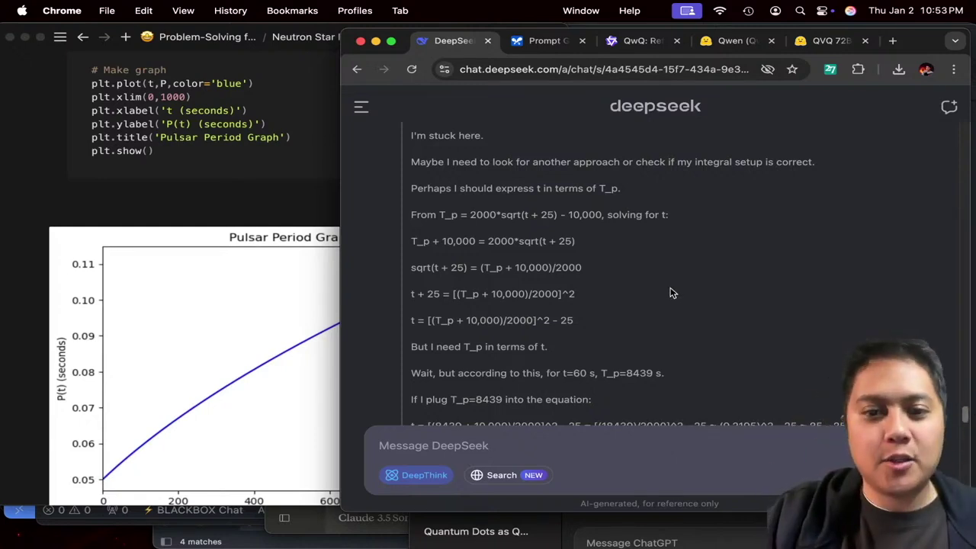
{"action": "scroll", "coordinate": [663, 290], "scroll_direction": "down", "scroll_amount": 5}
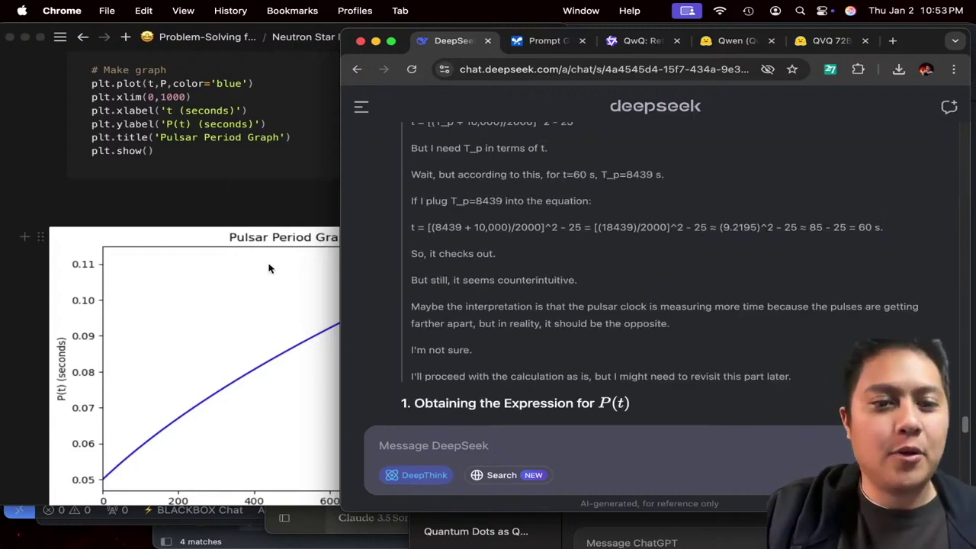
{"action": "left_click", "coordinate": [239, 275]}
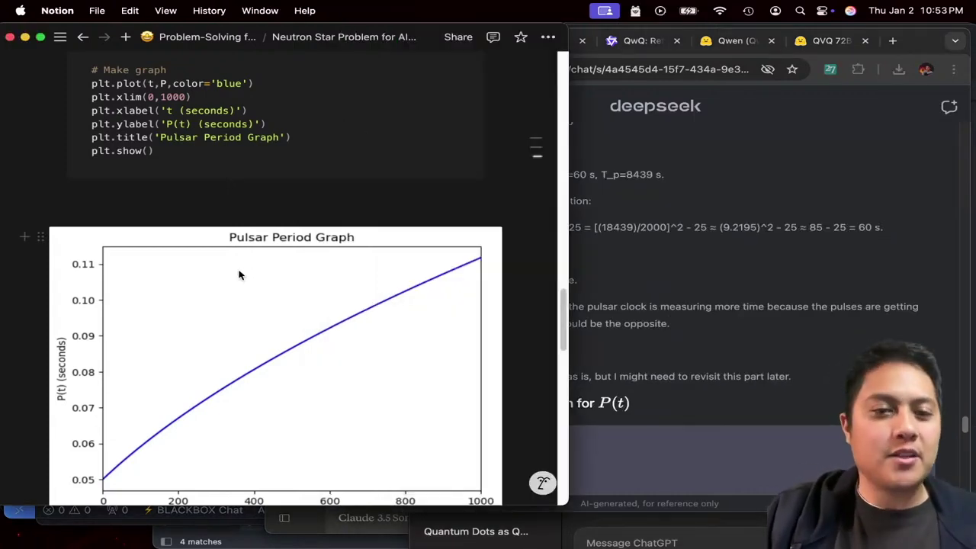